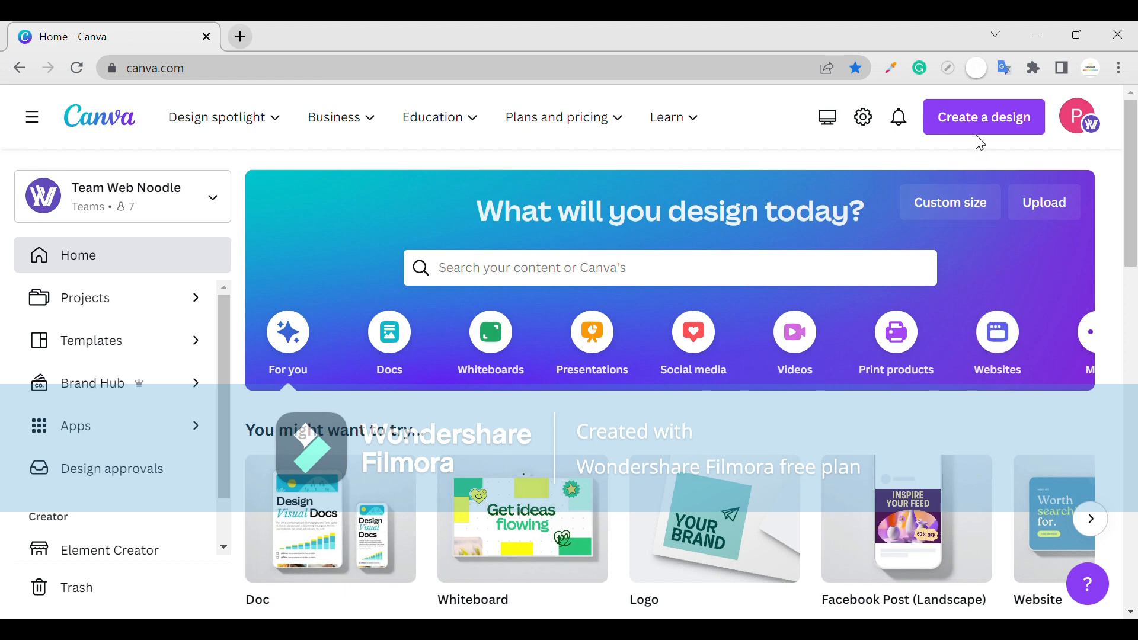
Search the template library for website designs and browse the results.
click(778, 269)
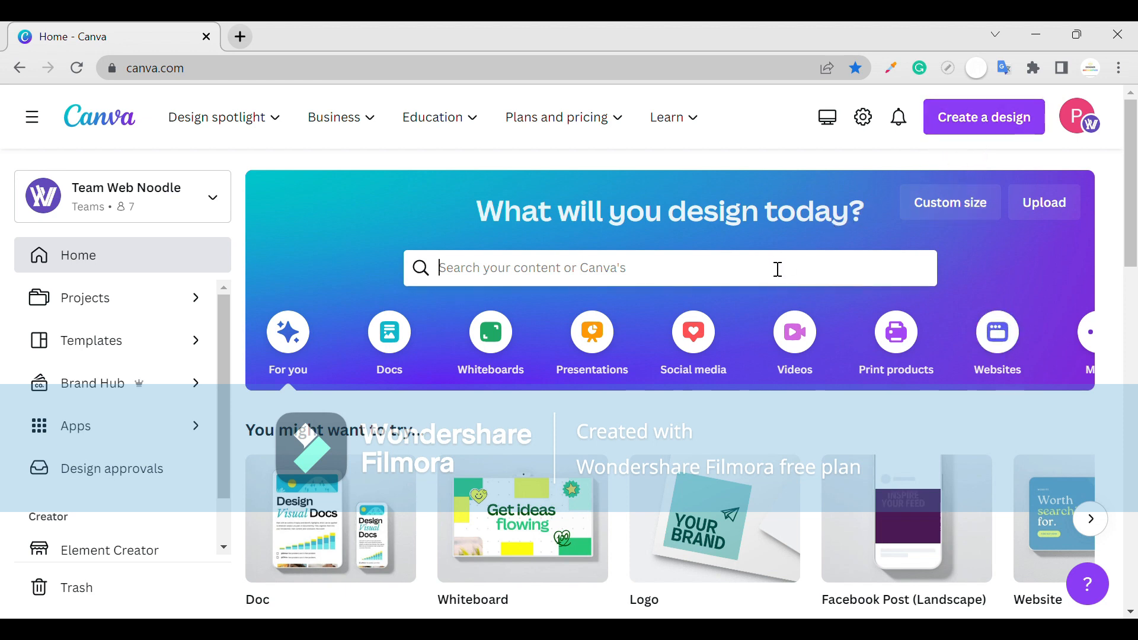
text(WEBS)
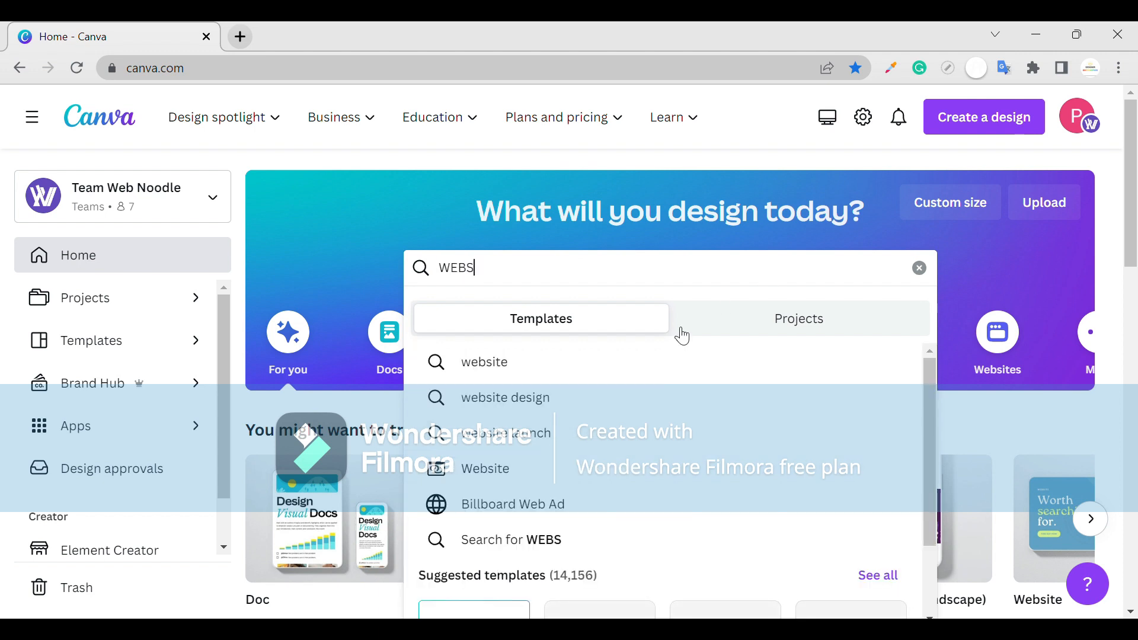
click(639, 356)
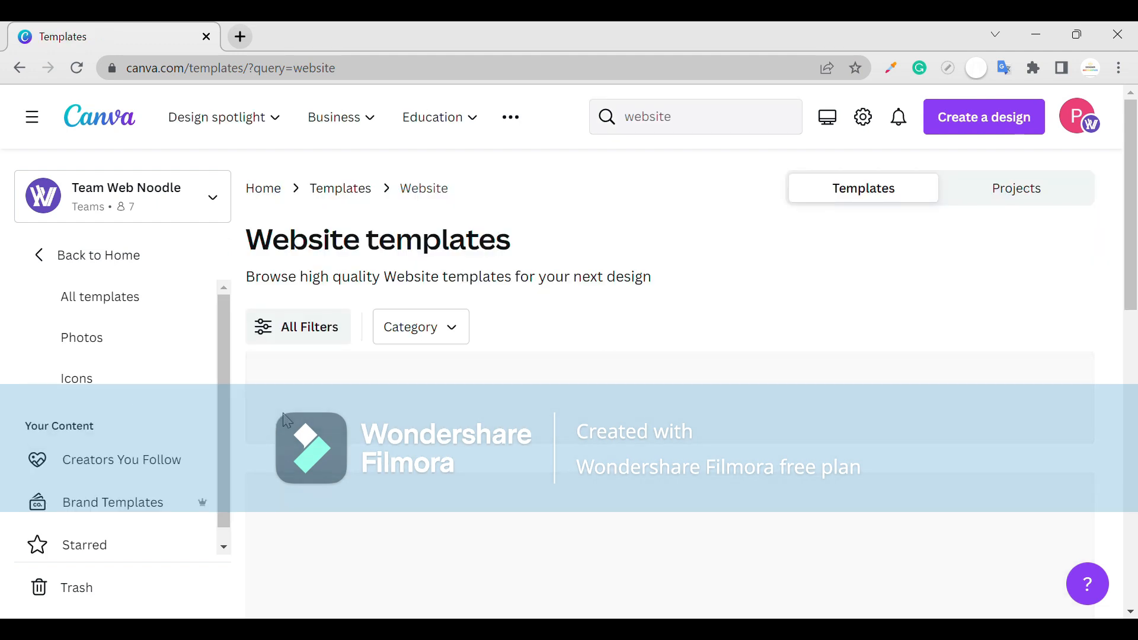
scroll(329, 458, down, 1)
scroll(329, 458, down, 3)
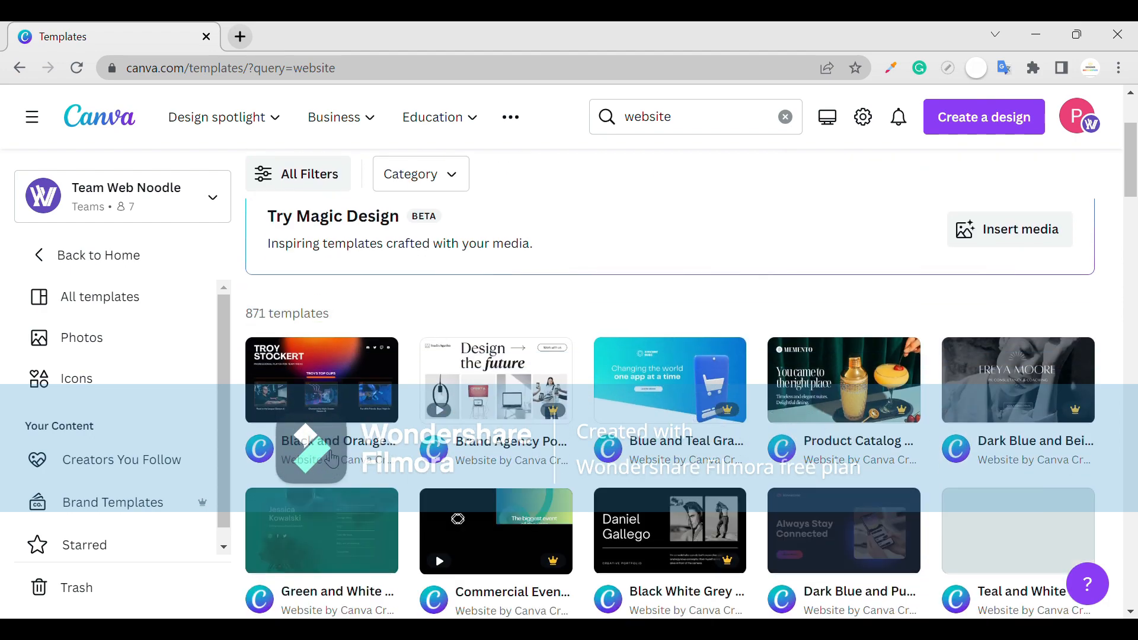
scroll(339, 457, up, 3)
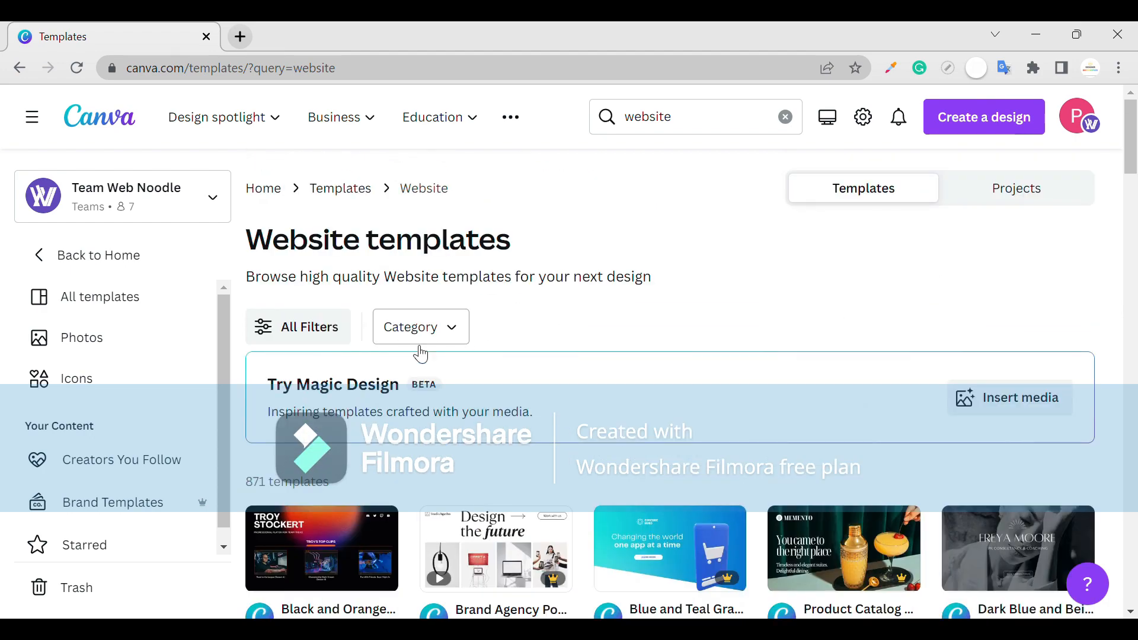
scroll(422, 442, down, 6)
scroll(422, 442, up, 6)
Create a new blank design of the Website type.
click(984, 116)
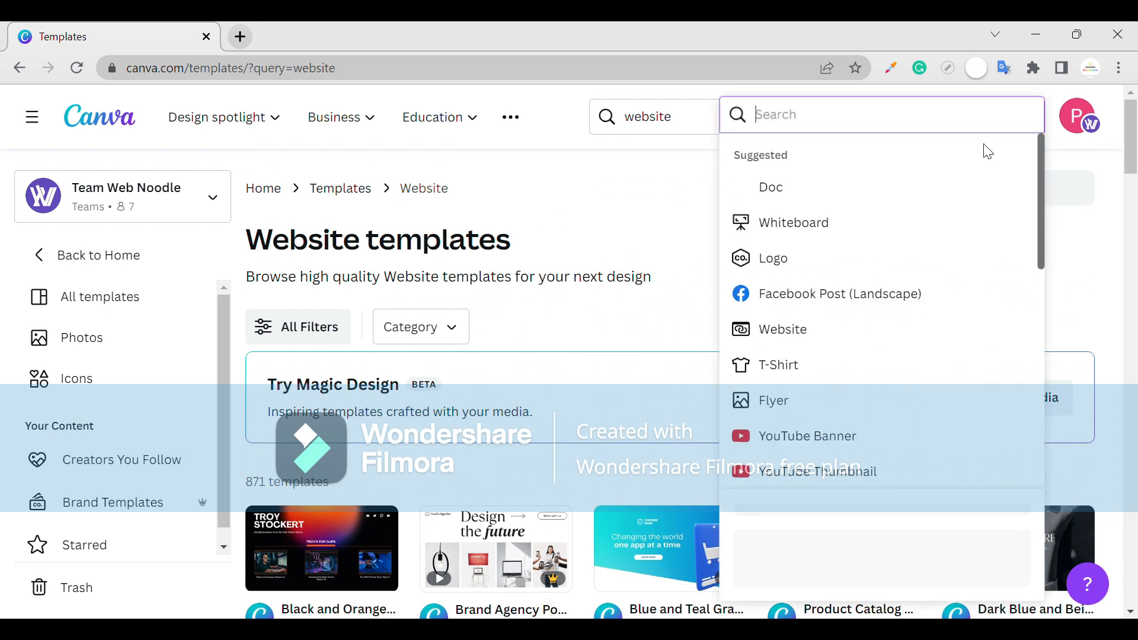
text(WE)
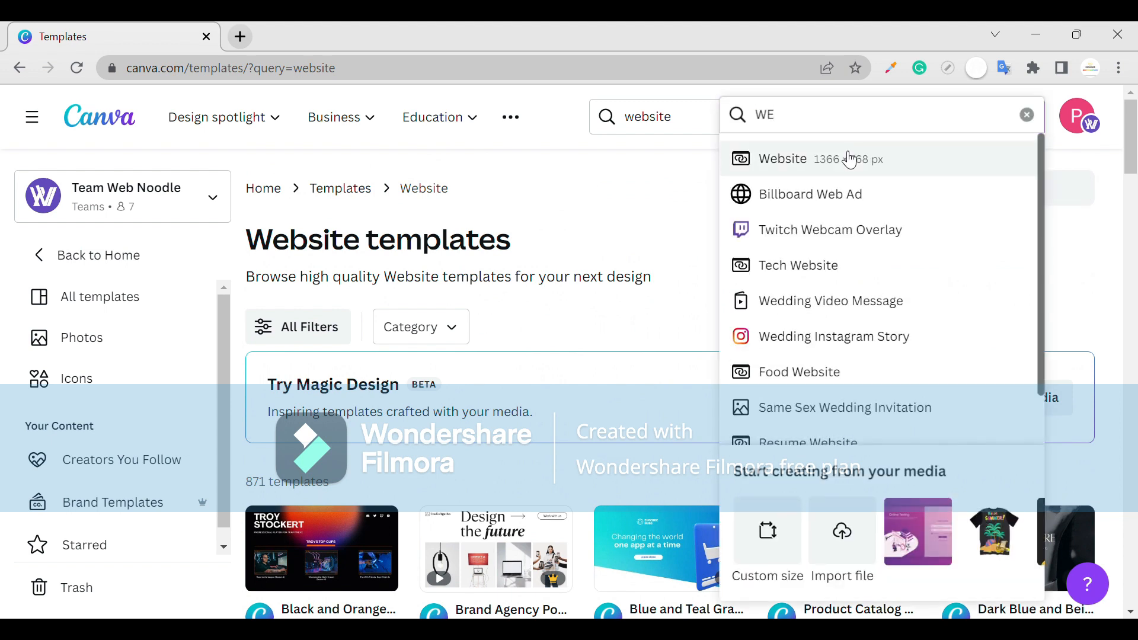
click(852, 159)
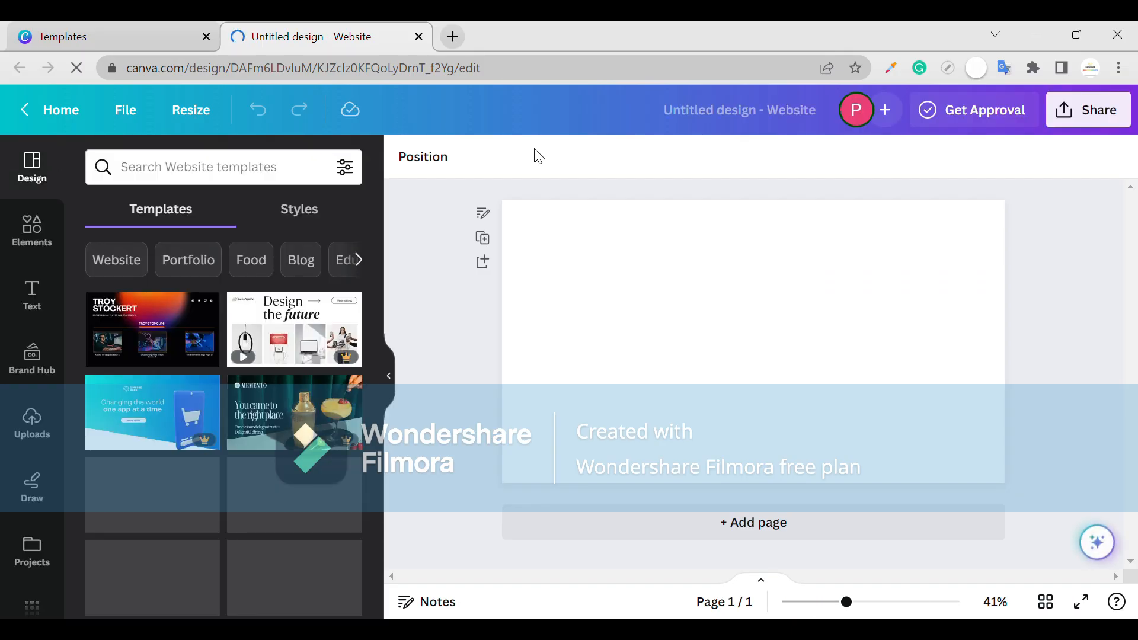
Try the pastel pink-and-blue gradient photo from the recently used elements as the page background.
click(50, 240)
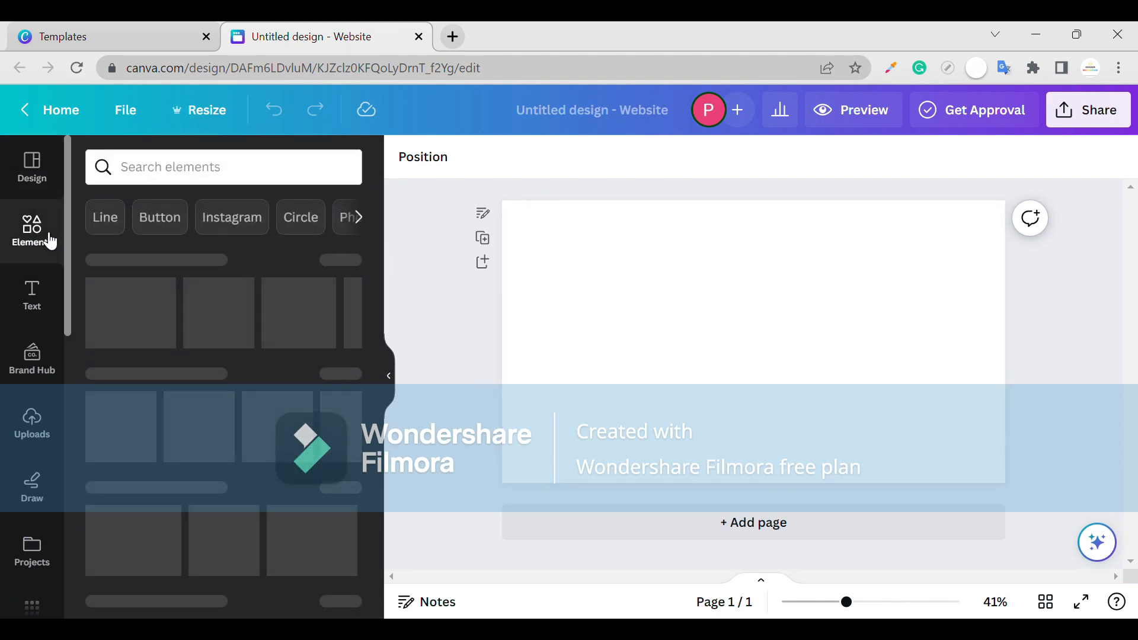
click(359, 323)
click(359, 321)
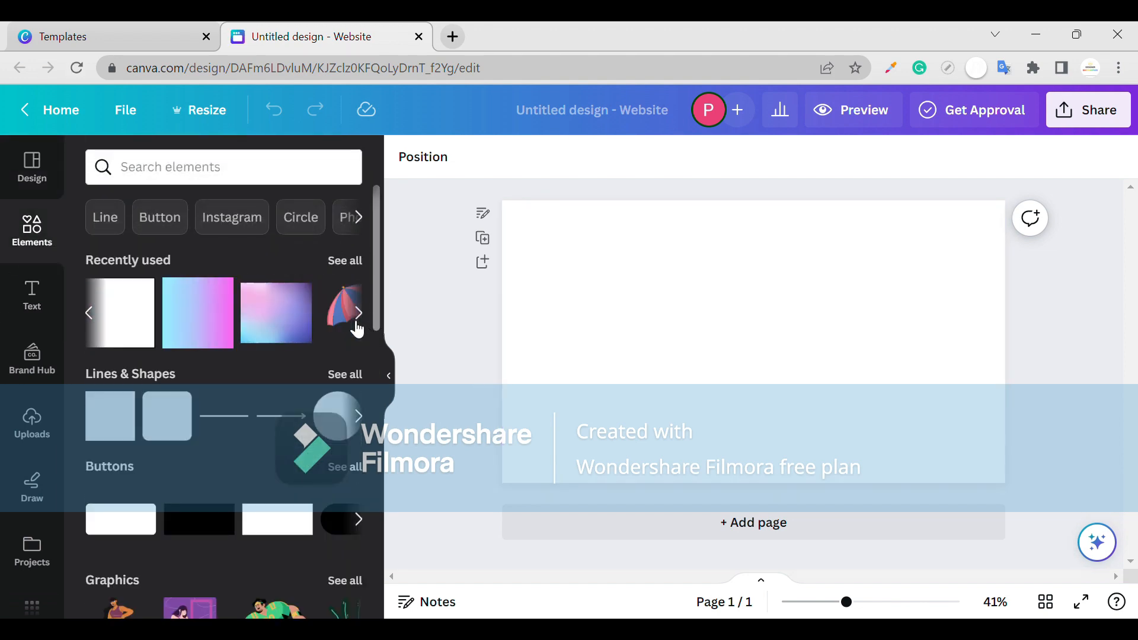
drag(203, 314, 536, 274)
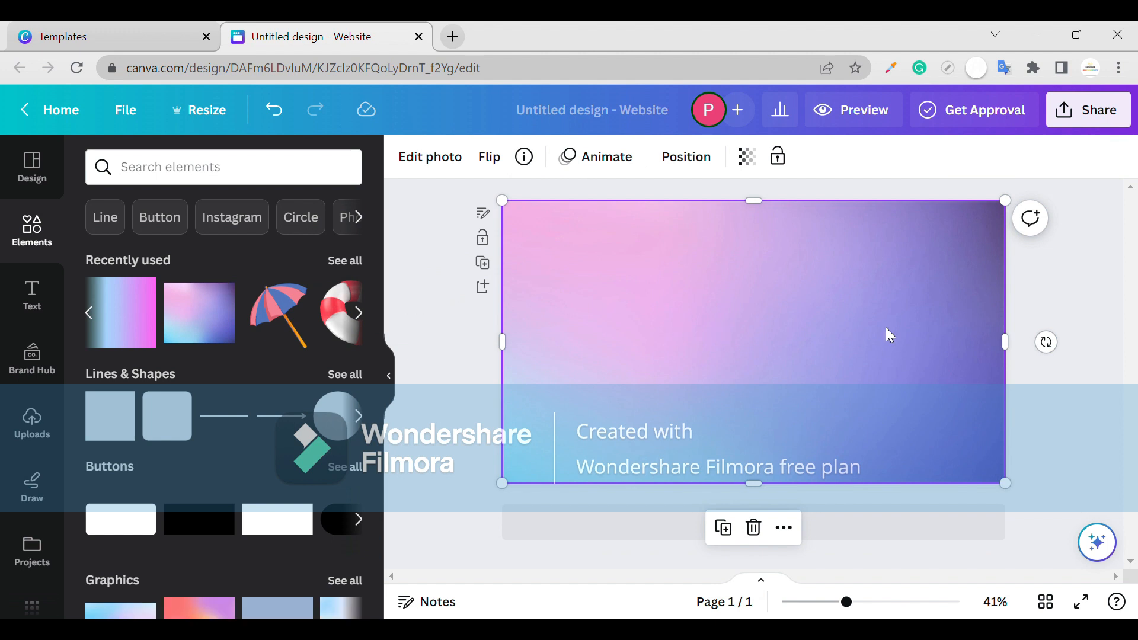
drag(993, 340, 1006, 343)
drag(681, 279, 138, 328)
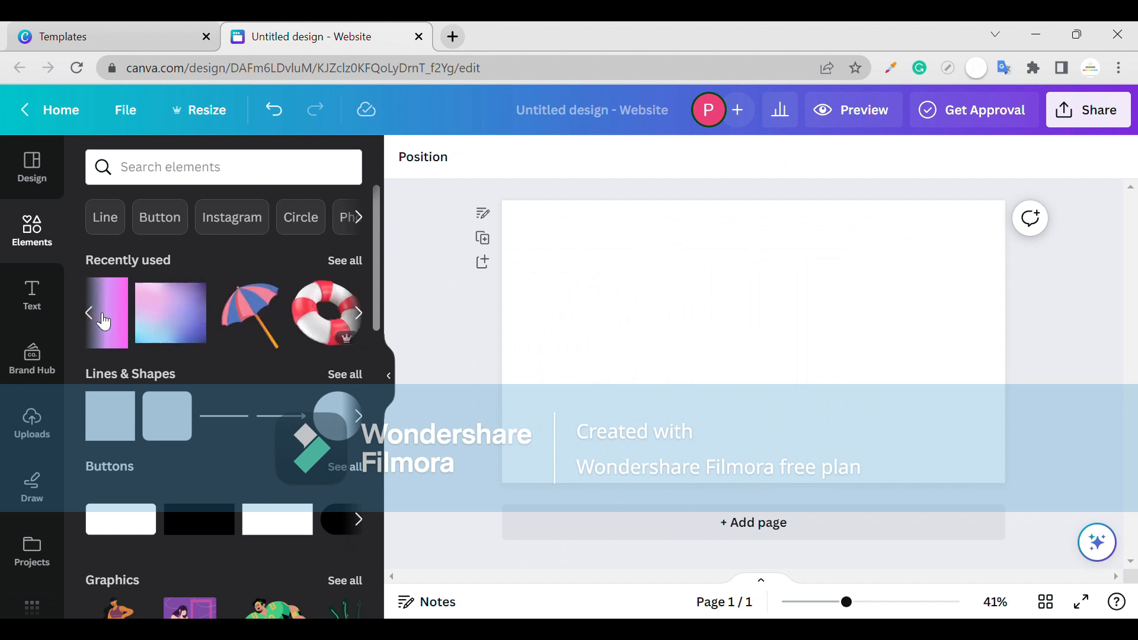
Place the recently used teal-to-purple gradient square on the page and enlarge it to 1,366 by 1,366 so it covers the page.
drag(140, 318, 616, 325)
click(678, 408)
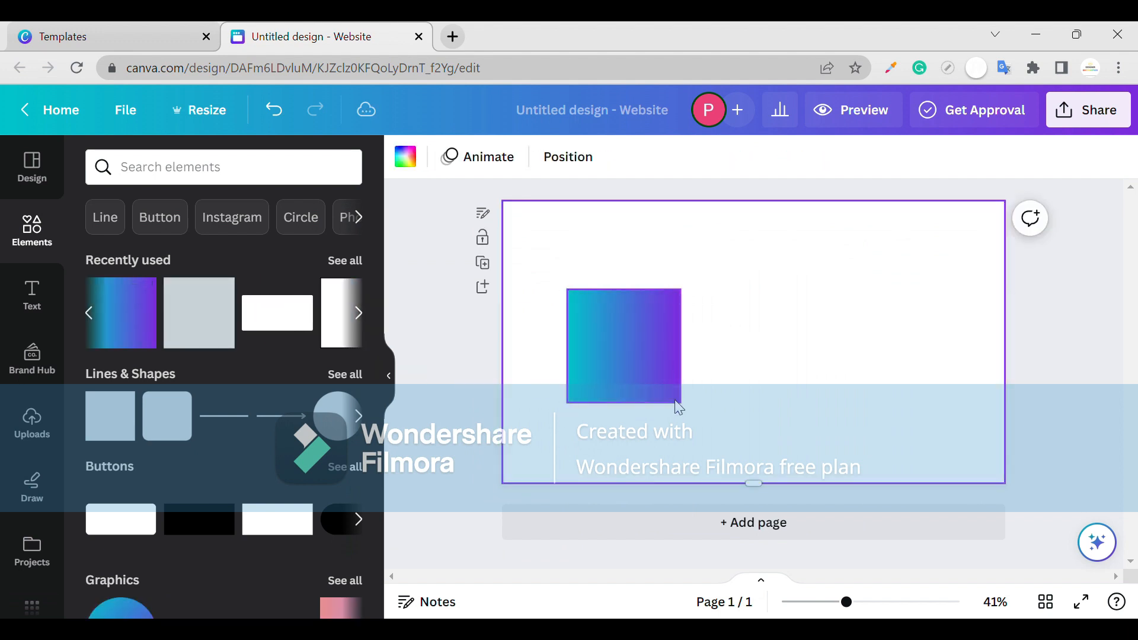
drag(677, 402, 1135, 568)
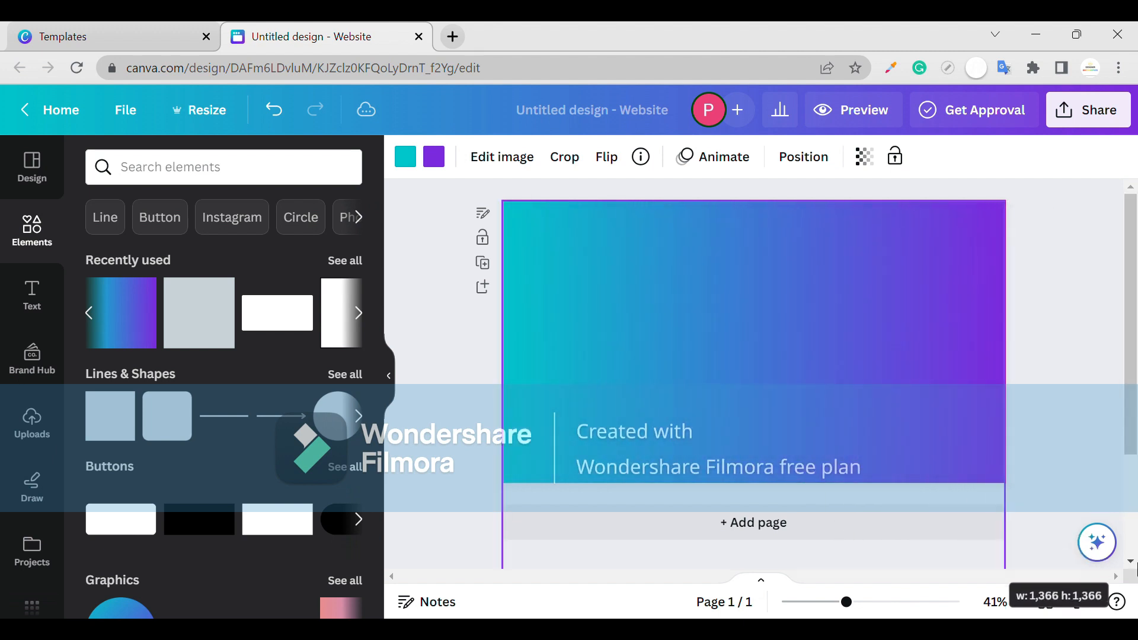
Try adding the orange rounded-square frame from the magic recommendations, and delete it.
click(1098, 542)
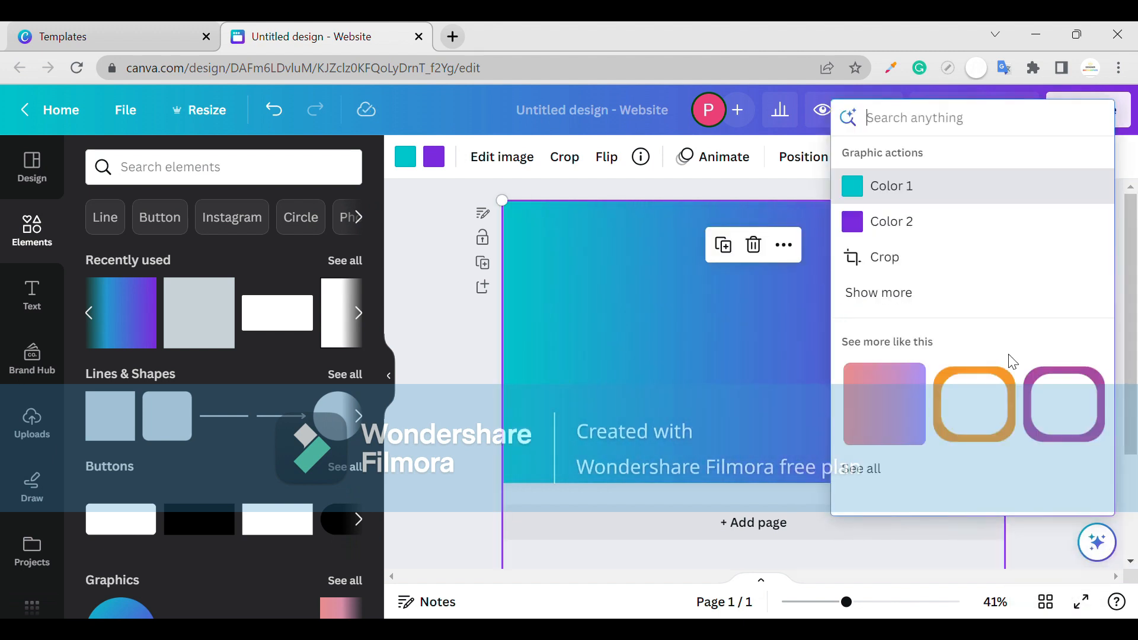
click(873, 468)
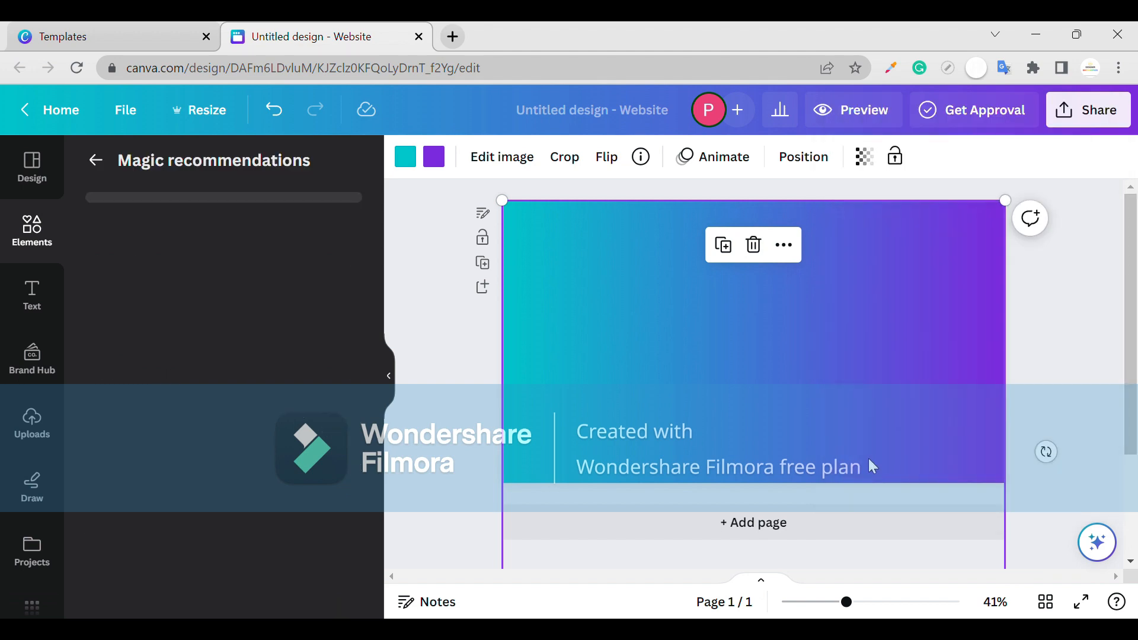
scroll(300, 415, down, 1)
scroll(298, 417, up, 1)
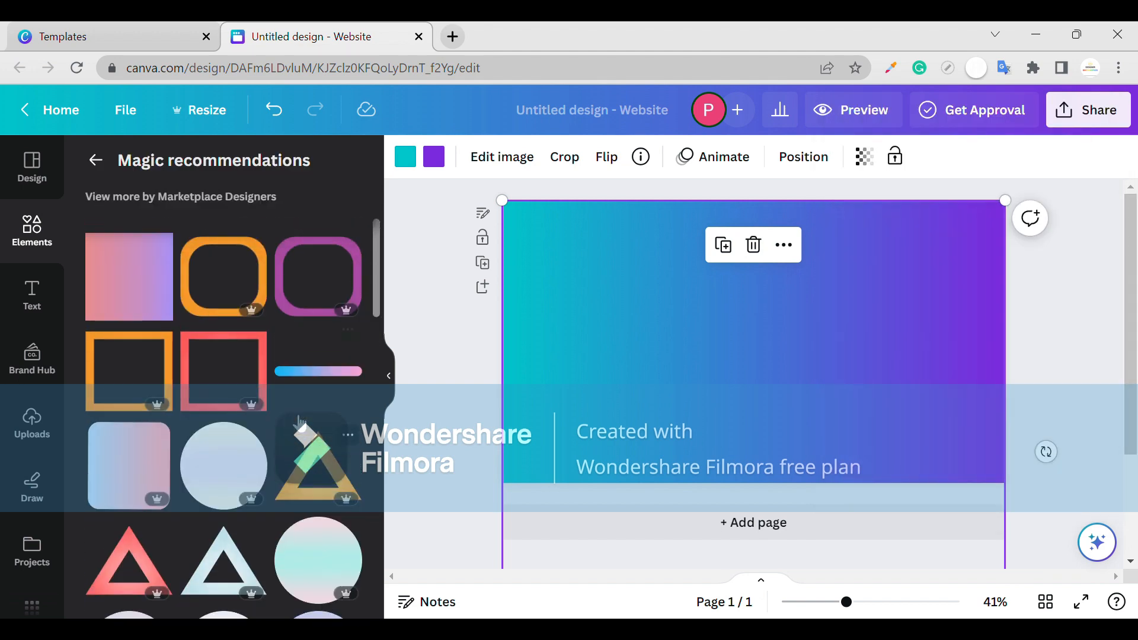
drag(231, 311, 683, 323)
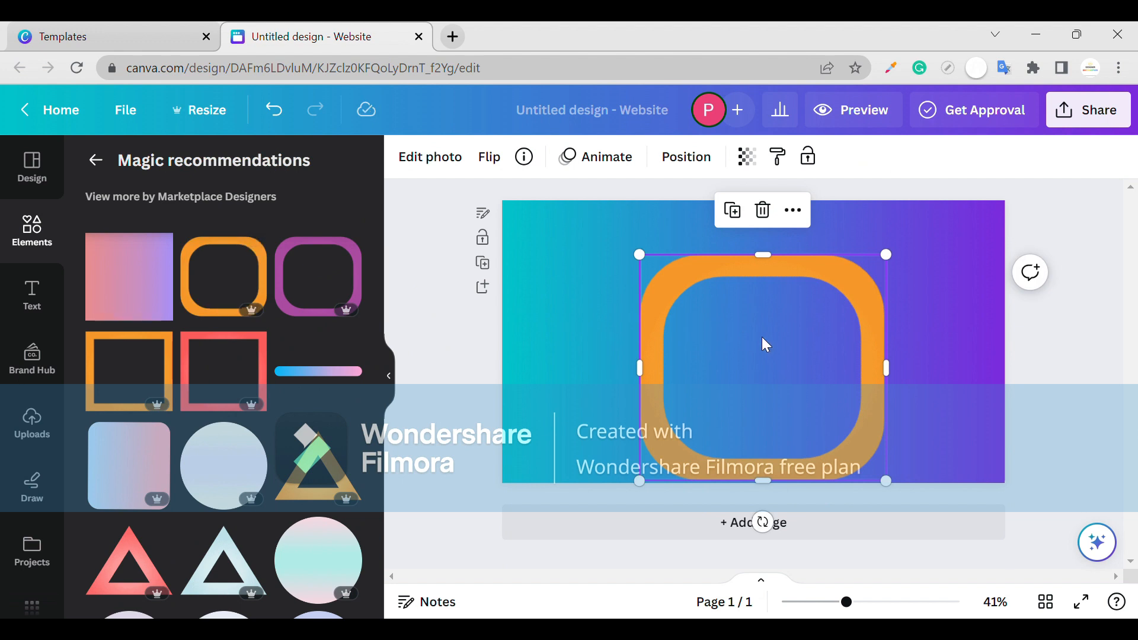
key(Delete)
click(95, 160)
Change the background gradient's teal color to #753895.
click(522, 231)
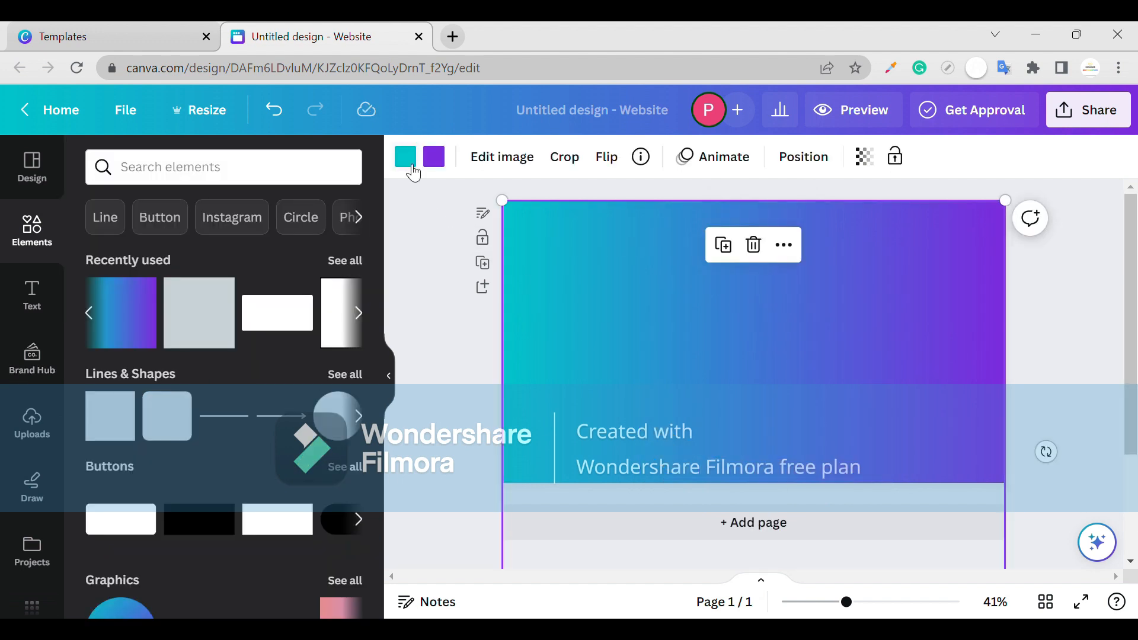
click(406, 157)
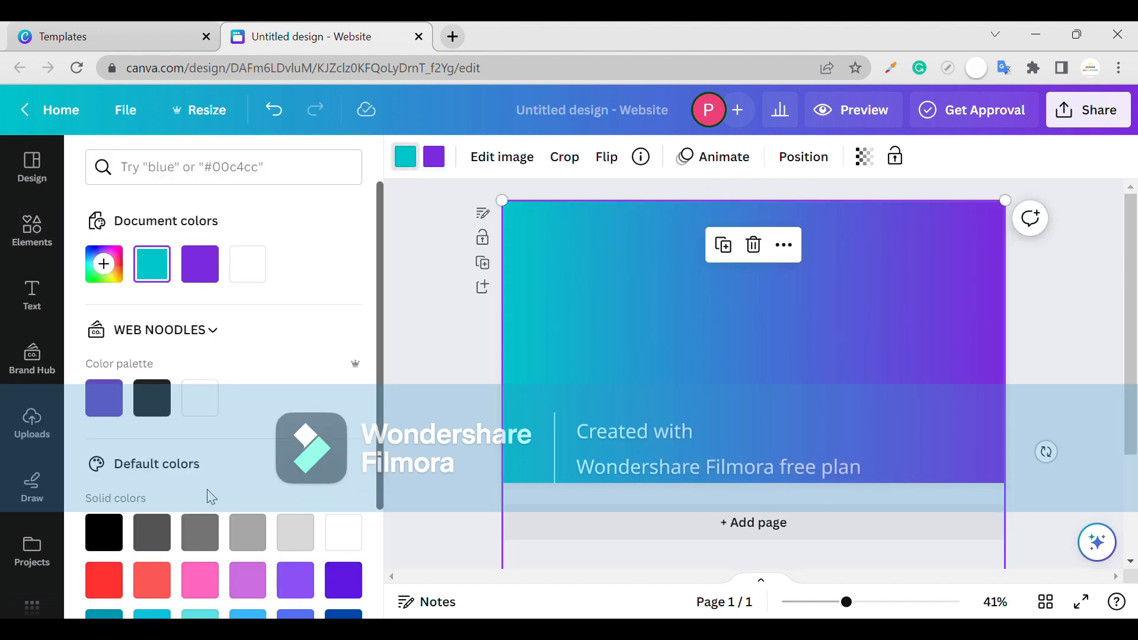
scroll(212, 497, down, 3)
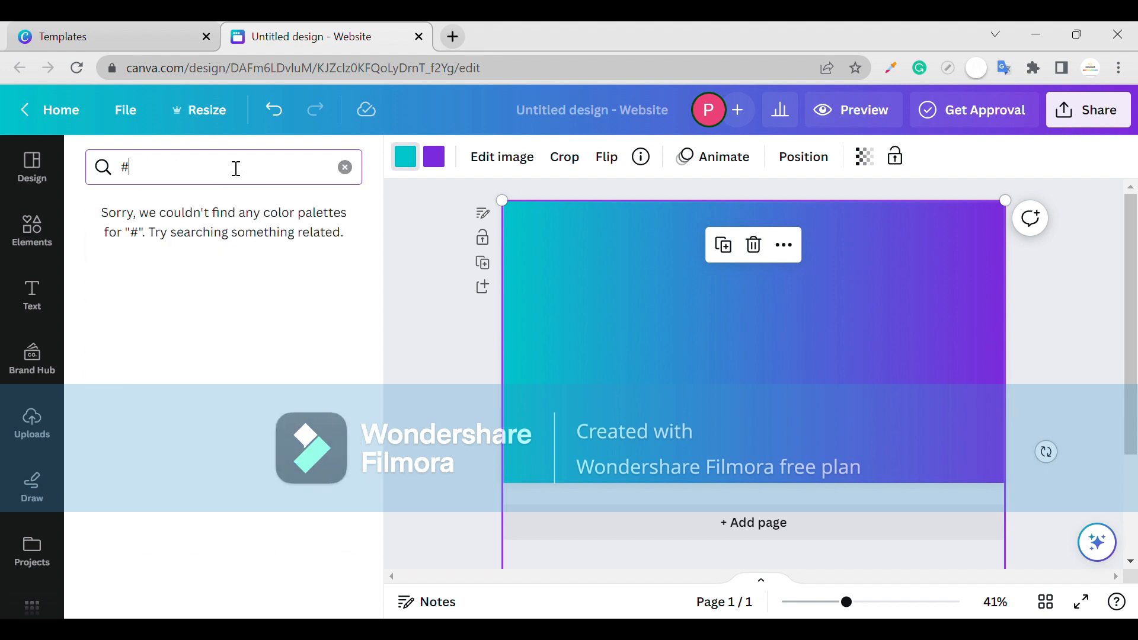
text(75)
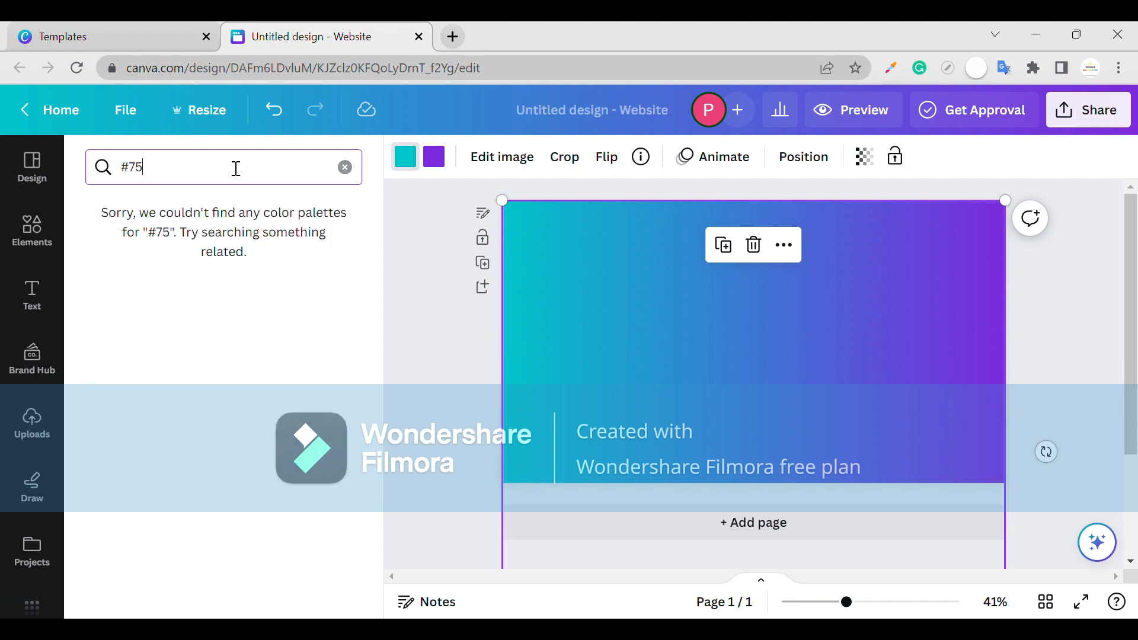
text(38)
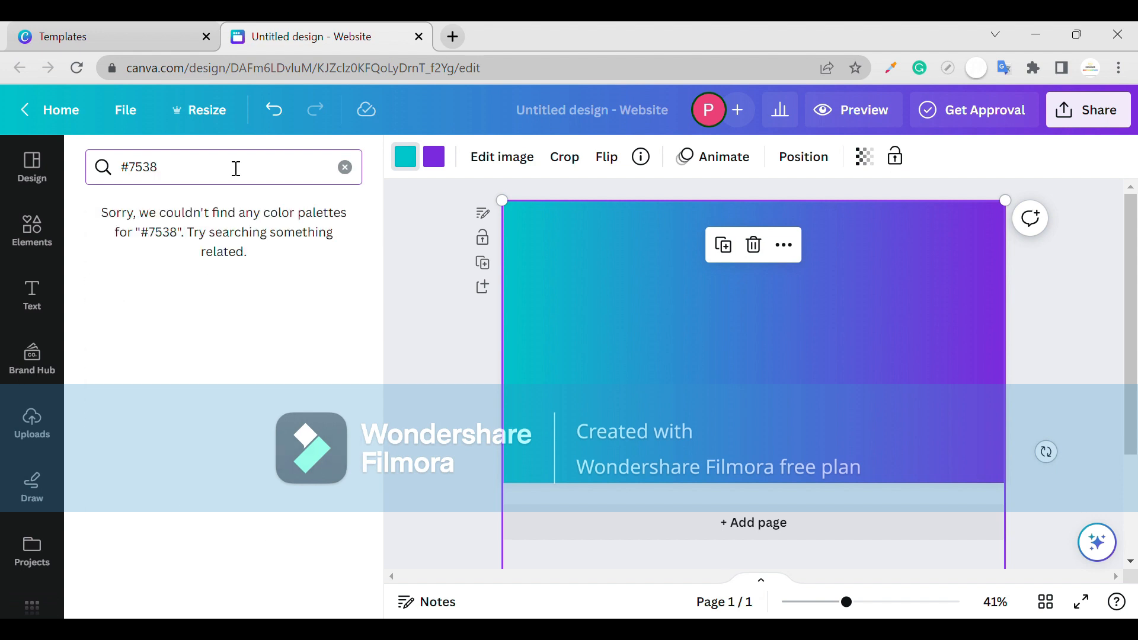
text(95)
key(Return)
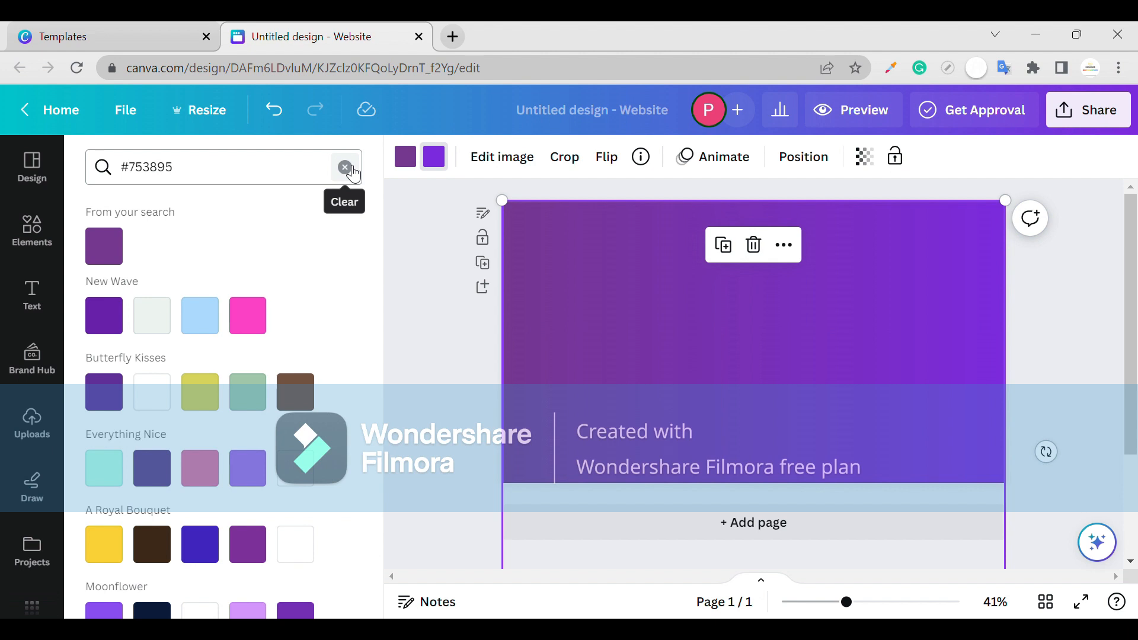
Change the background gradient's second color to #B8439A and deselect the gradient.
click(205, 170)
key(BackSpace)
key(BackSpace)
key(BackSpace)
key(BackSpace)
key(BackSpace)
key(BackSpace)
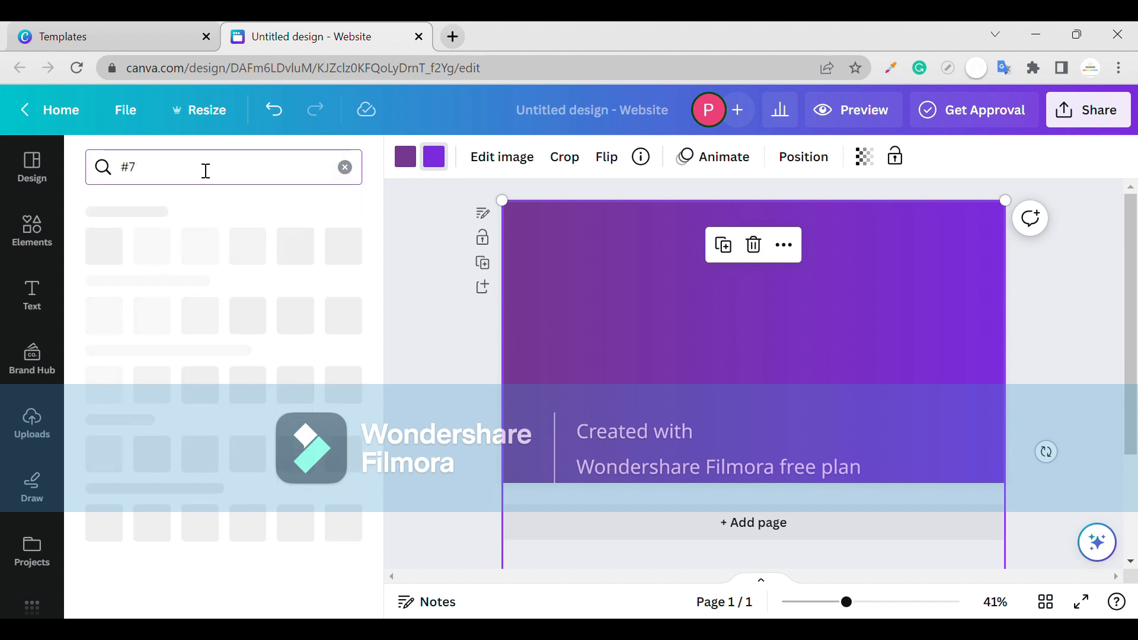
text(B)
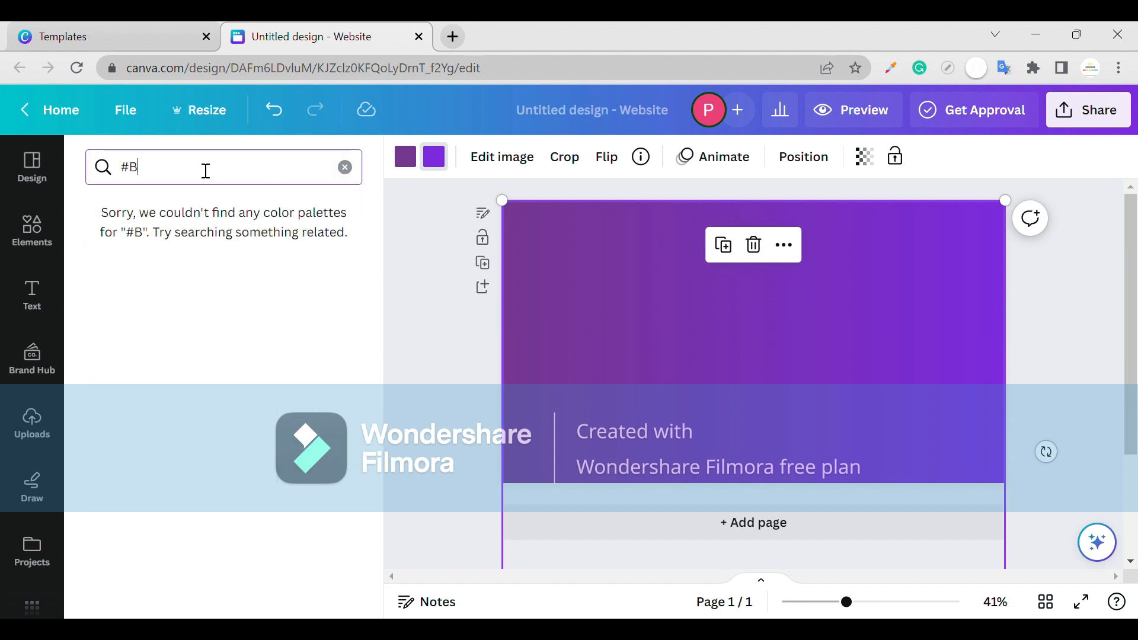
text(84)
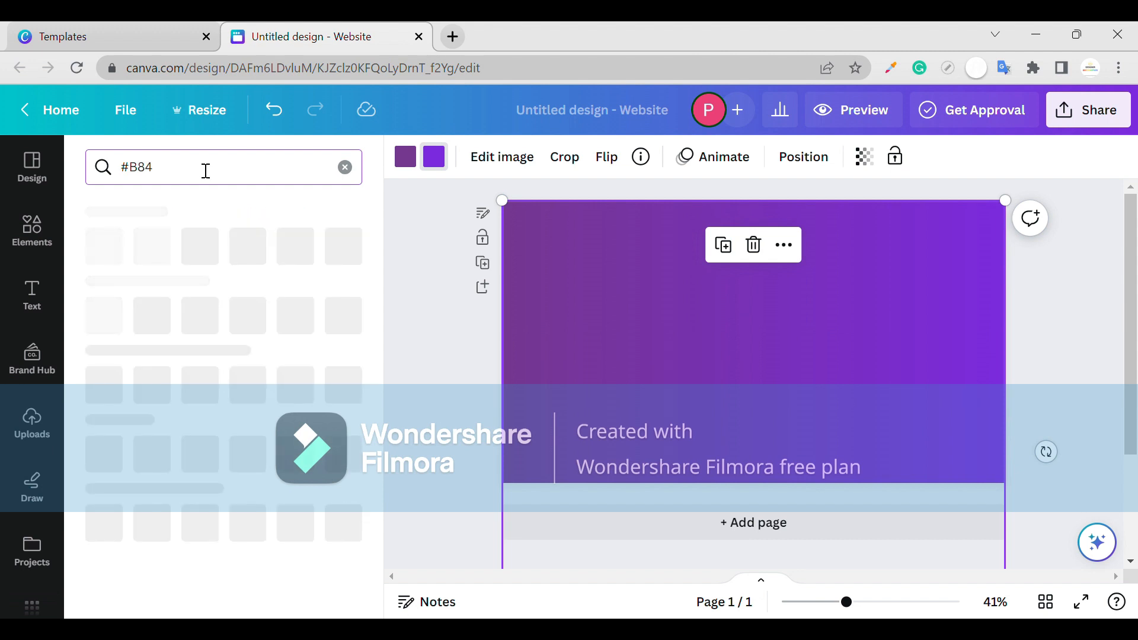
text(34)
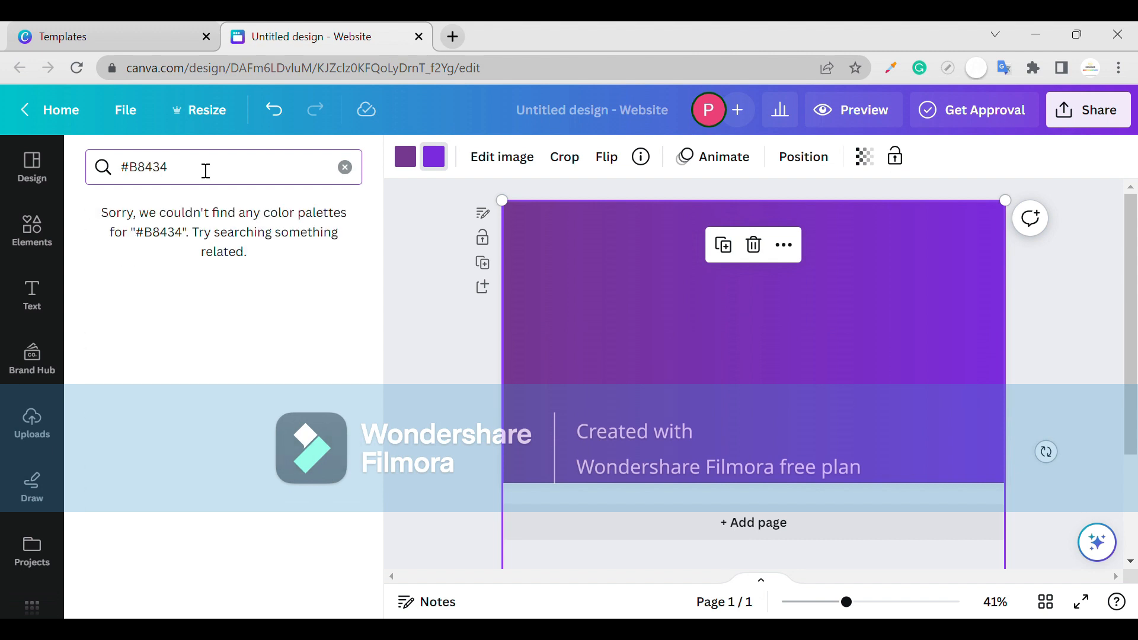
key(BackSpace)
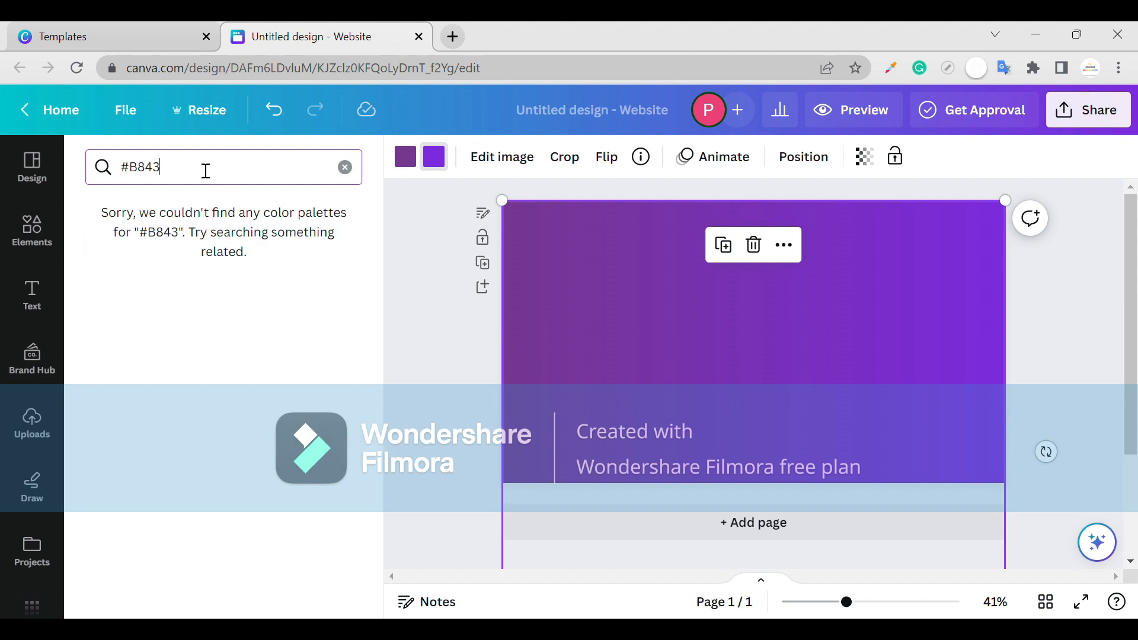
text(9A)
click(101, 253)
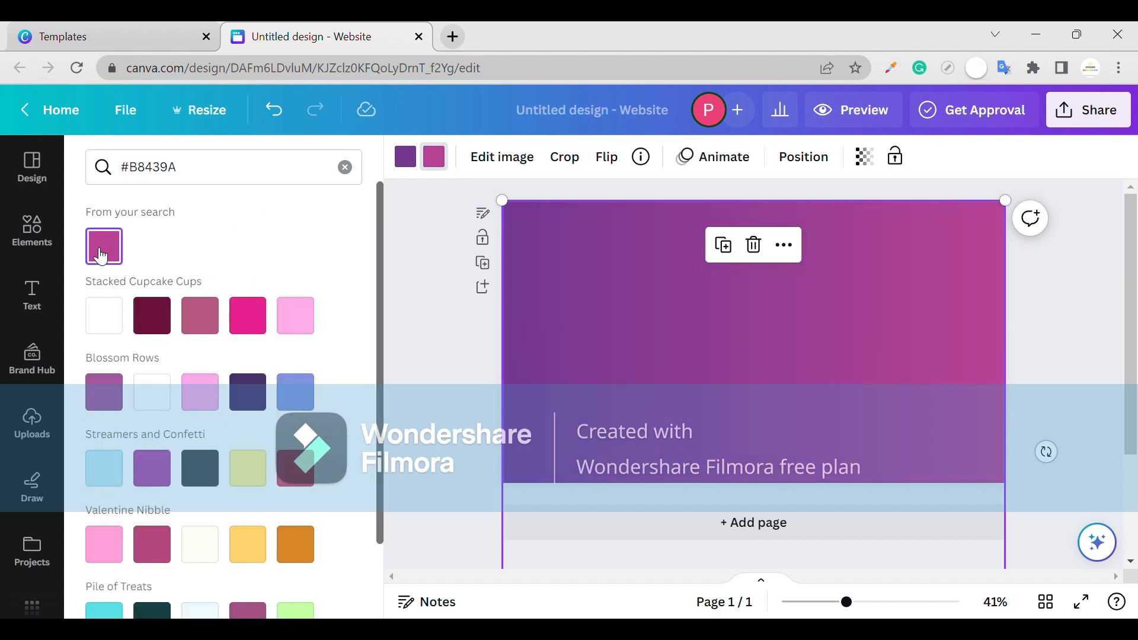
click(1015, 386)
click(1058, 390)
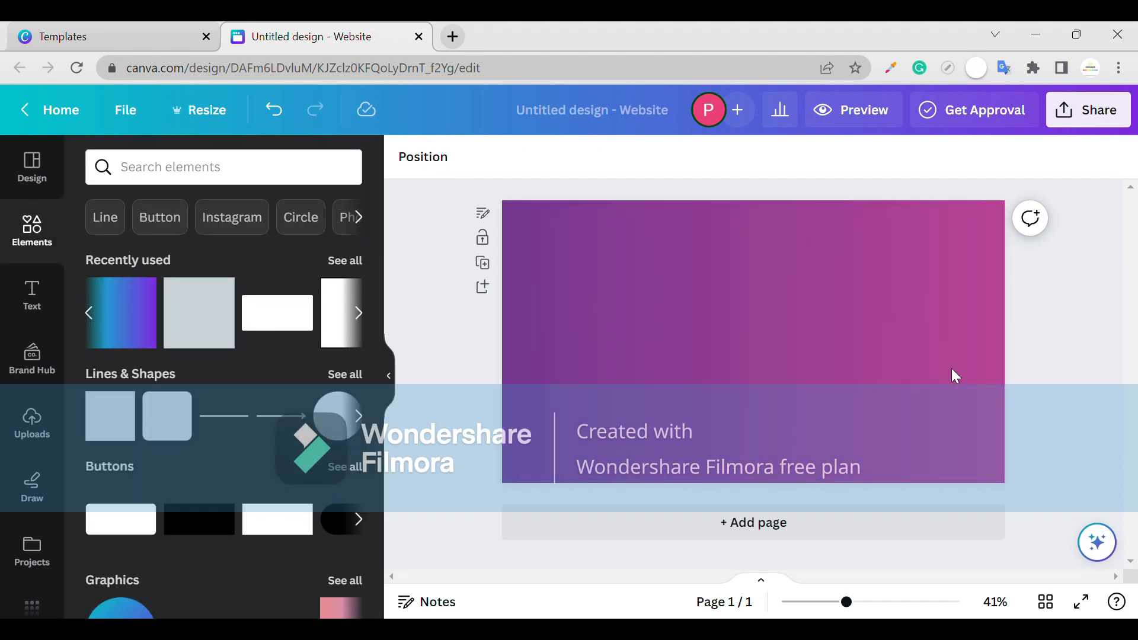
Add a square shape on the left half of the page and stretch it to nearly the full page height.
drag(110, 415, 600, 229)
drag(565, 316, 531, 315)
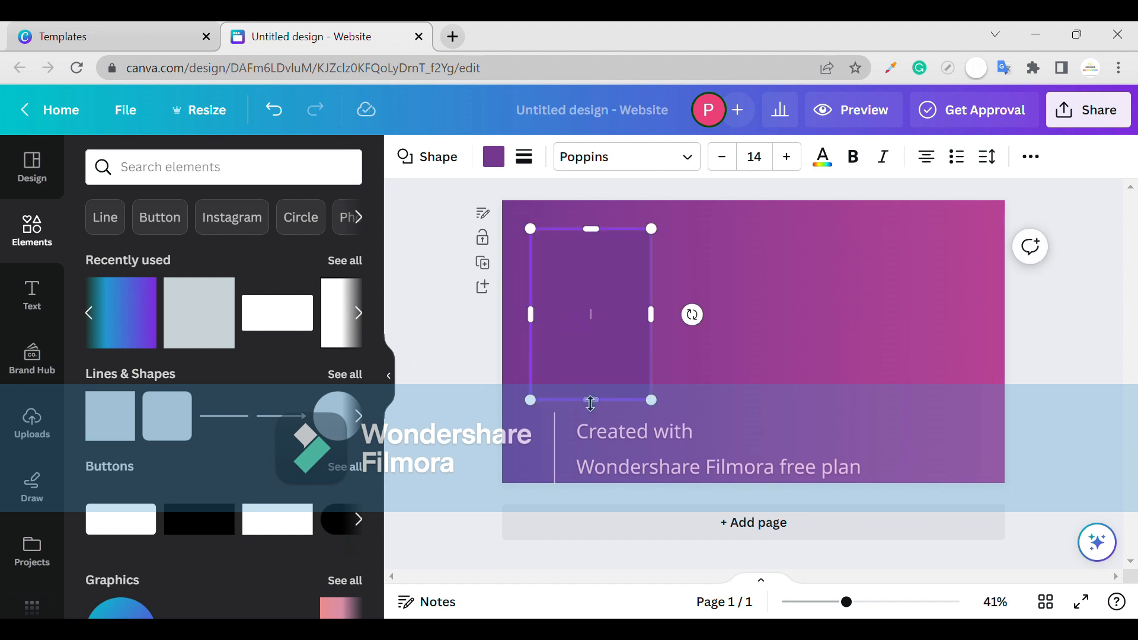
drag(591, 403, 593, 452)
drag(651, 340, 755, 367)
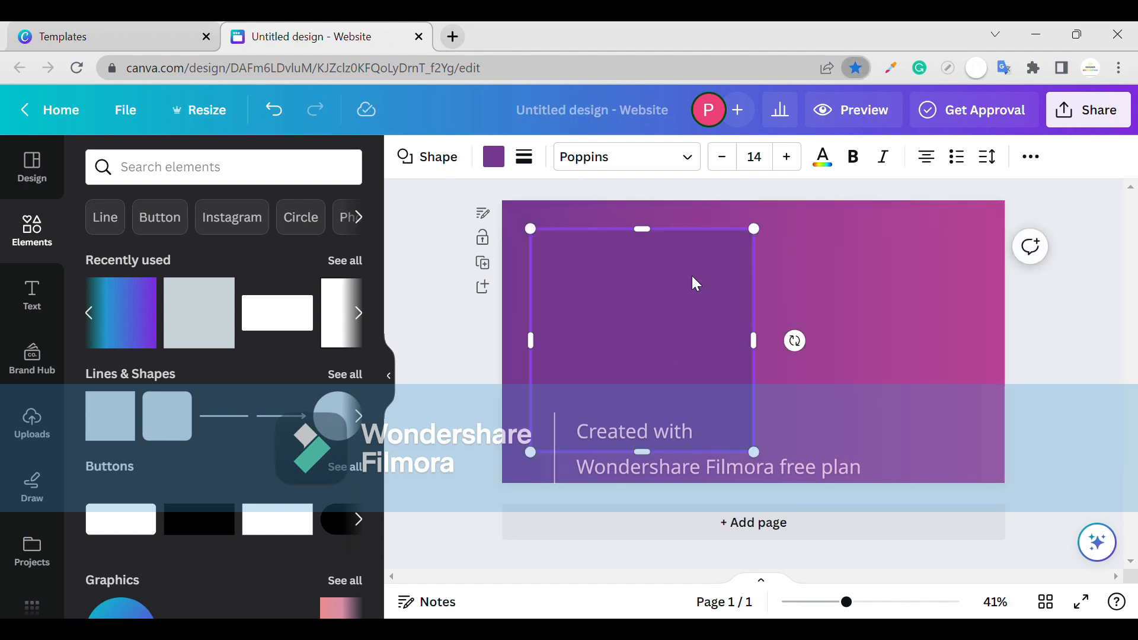
click(780, 376)
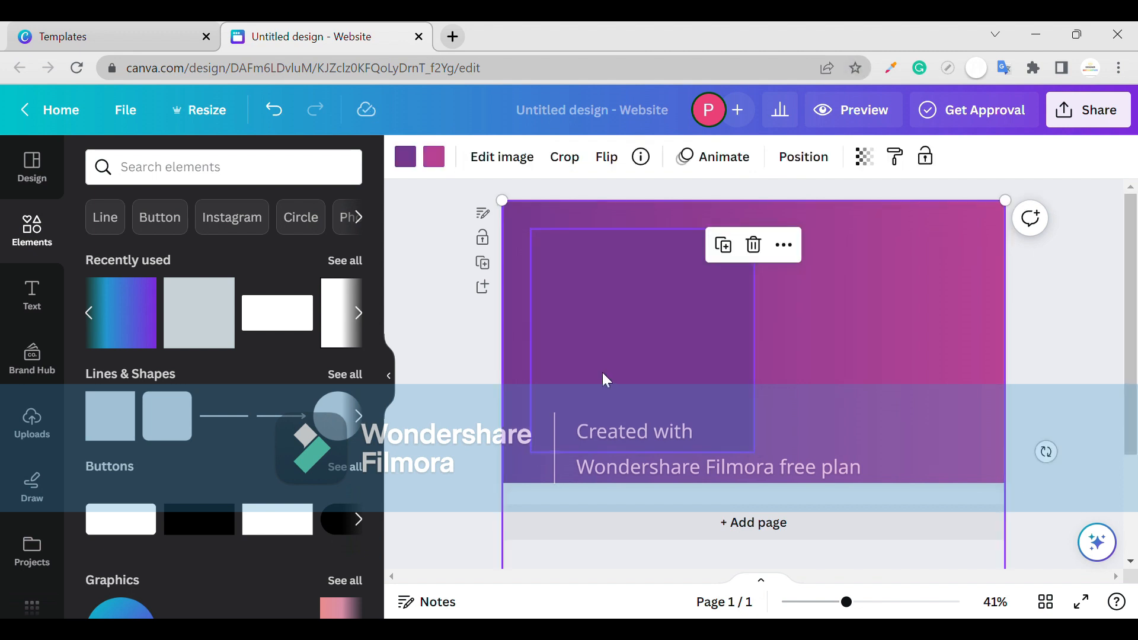
click(604, 375)
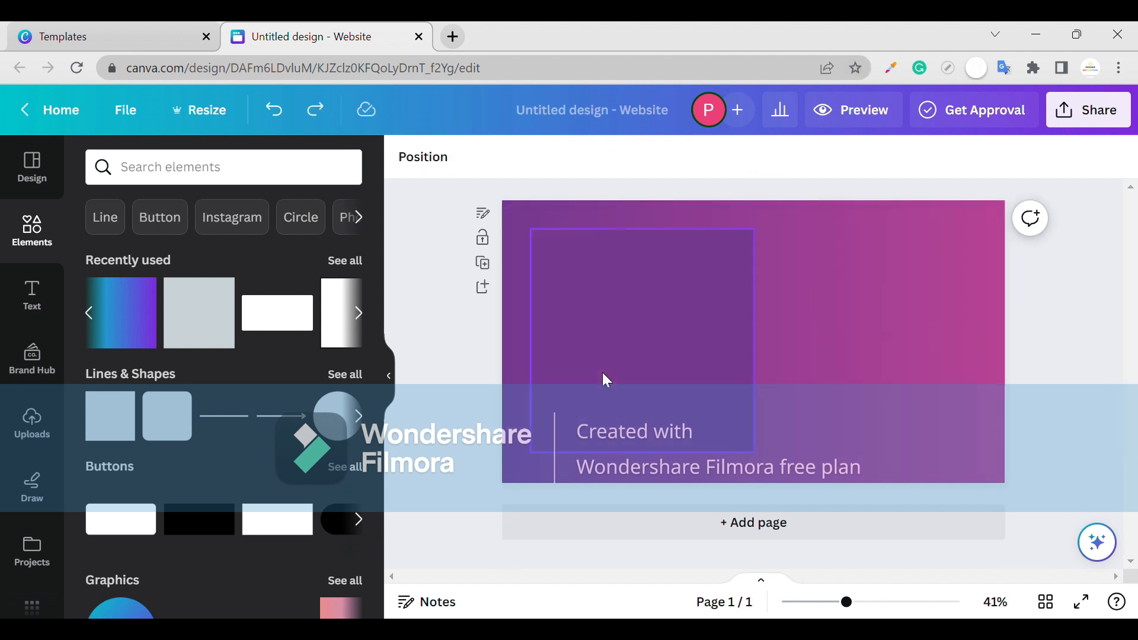
Recolor the square panel to #B8439A.
click(502, 168)
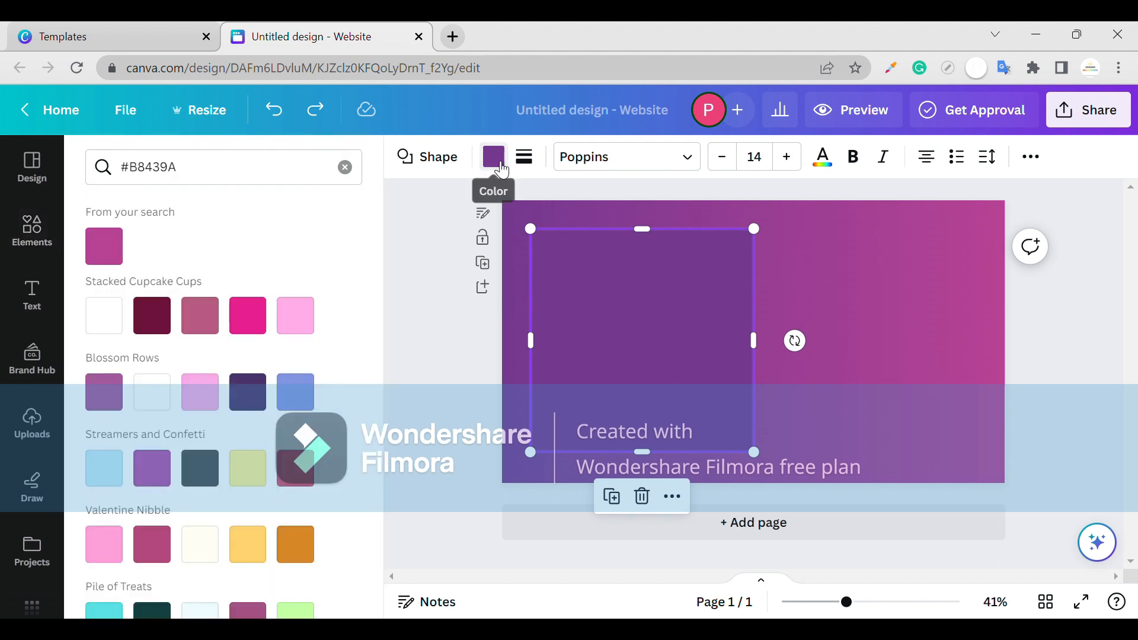
click(104, 246)
click(875, 358)
click(610, 379)
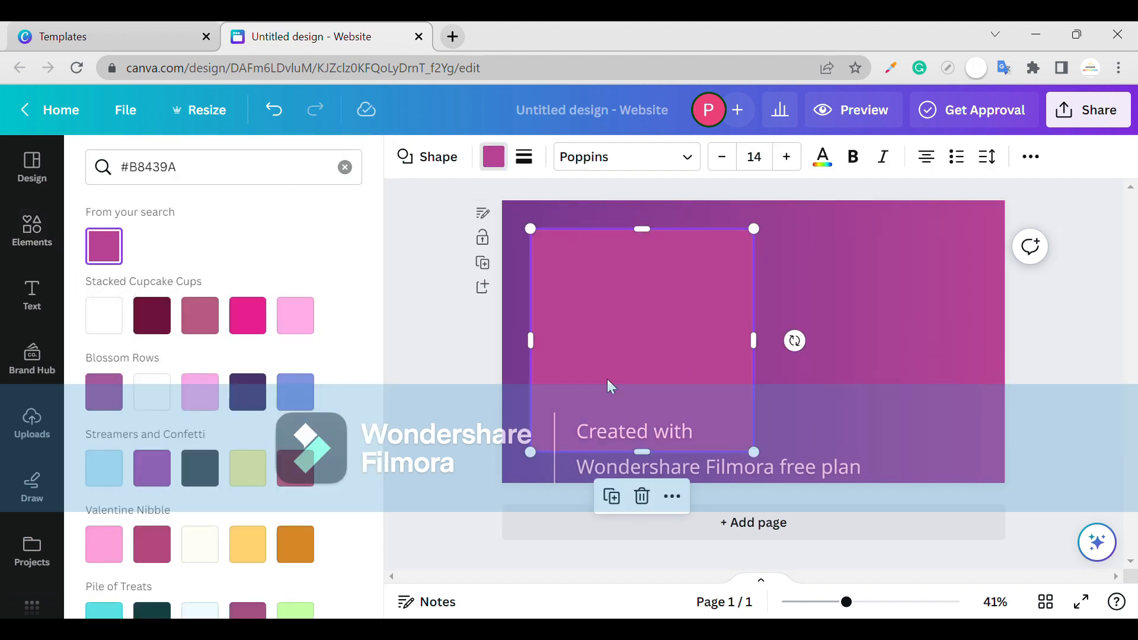
Duplicate the pink panel onto the right half, narrow the copy, and widen the left panel to meet it.
drag(608, 380, 836, 380)
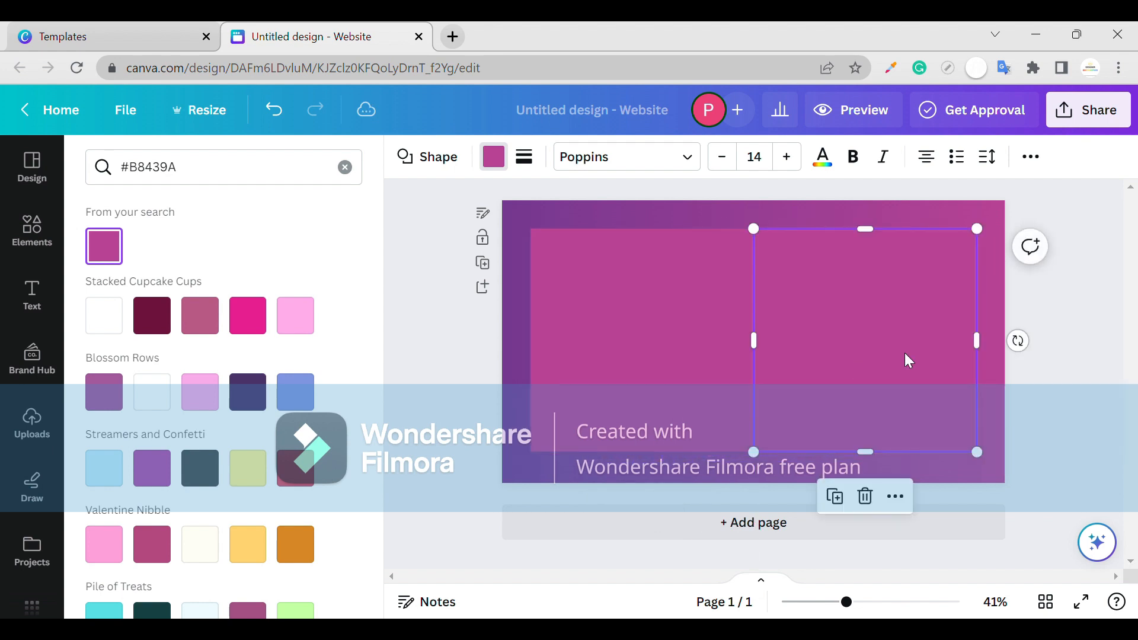
drag(977, 344, 914, 356)
click(748, 361)
drag(761, 363, 803, 366)
click(880, 368)
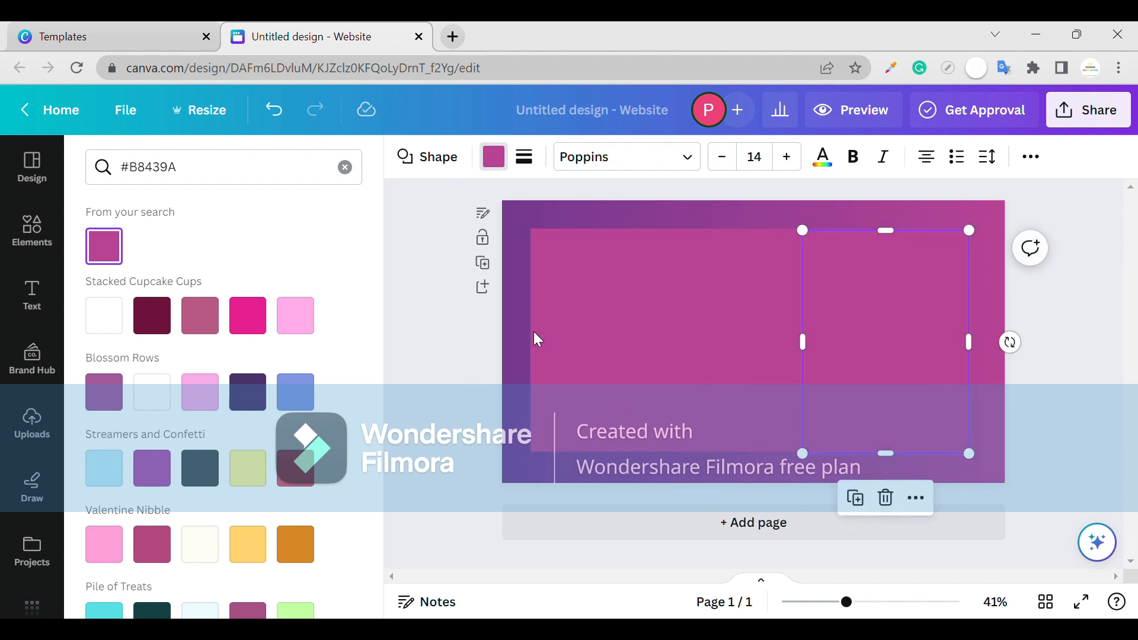
Select both panels together and shift them slightly to center them on the page.
click(596, 222)
click(945, 165)
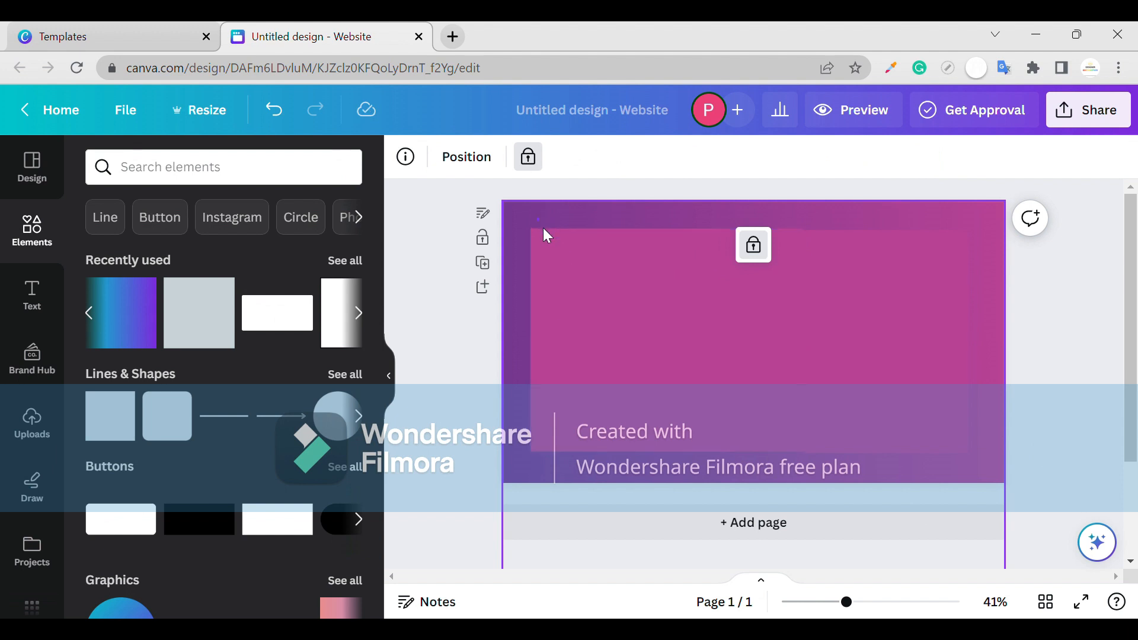
key(ctrl+a)
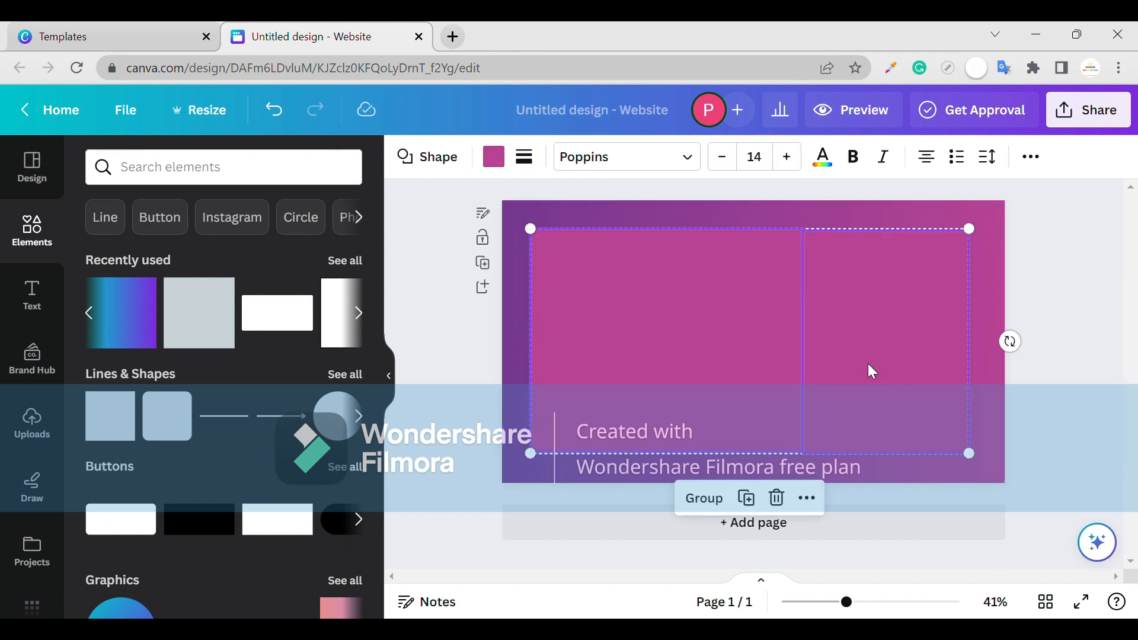
mouse_move(869, 366)
mouse_down()
mouse_move(883, 369)
mouse_move(872, 360)
mouse_up()
Change the narrow right panel's fill to #DEA1C8 and align its height with the left panel.
click(955, 384)
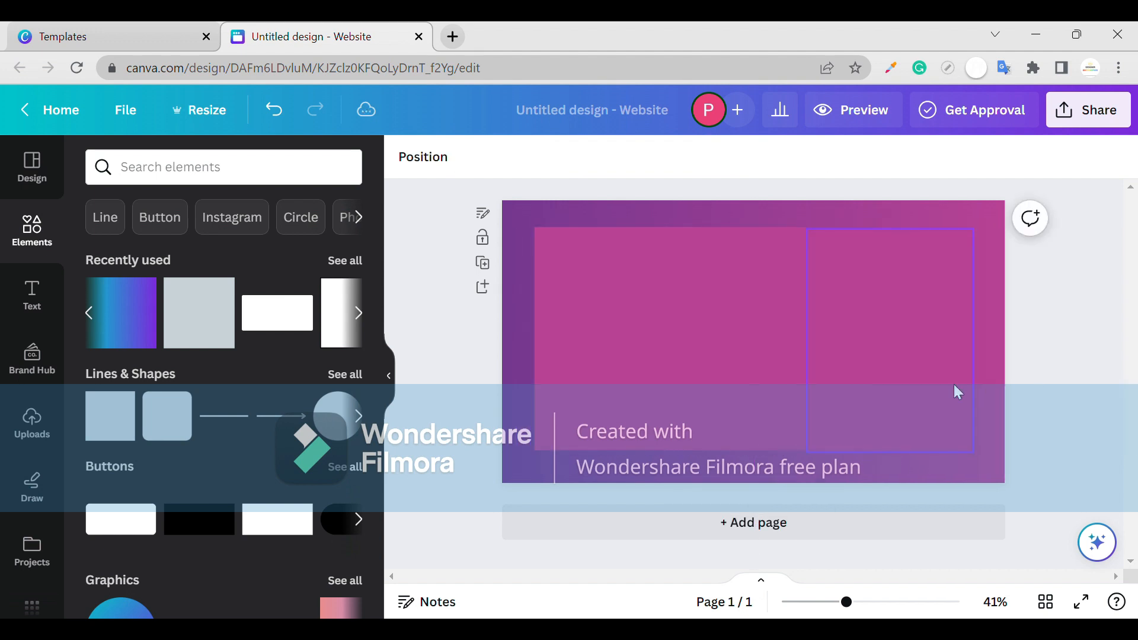
click(494, 157)
click(344, 166)
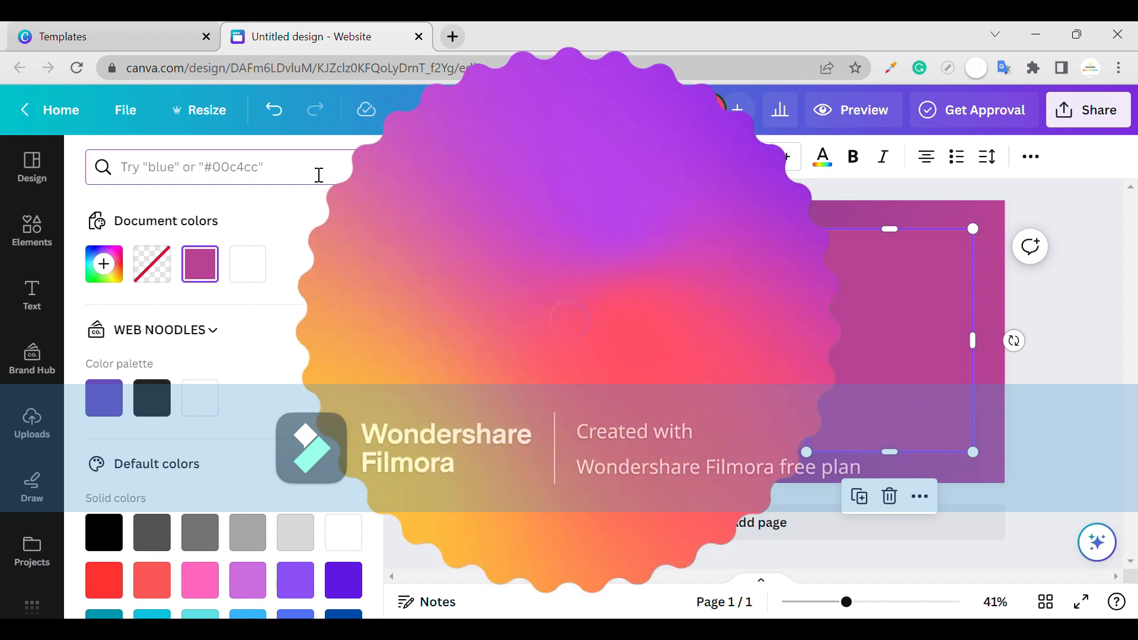
text(3)
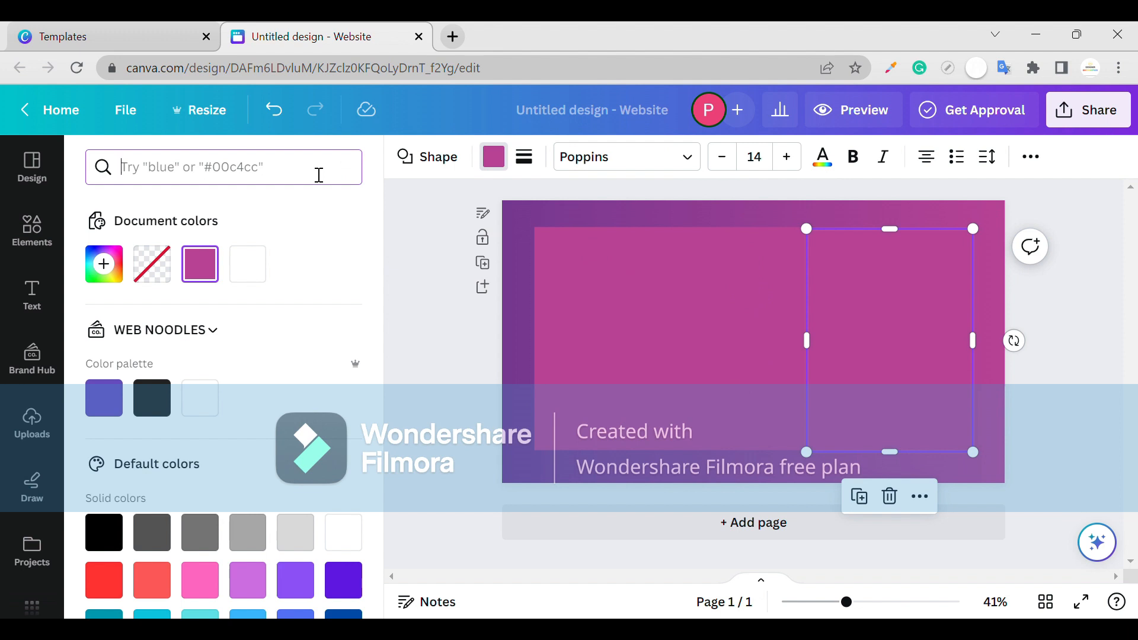
text(#)
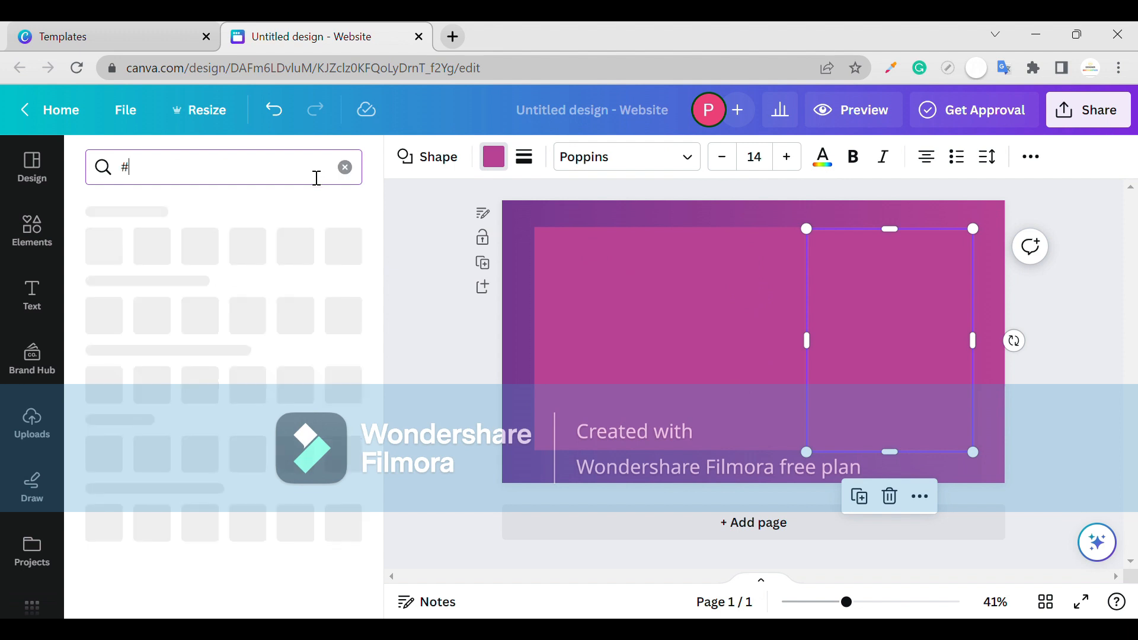
text(DE)
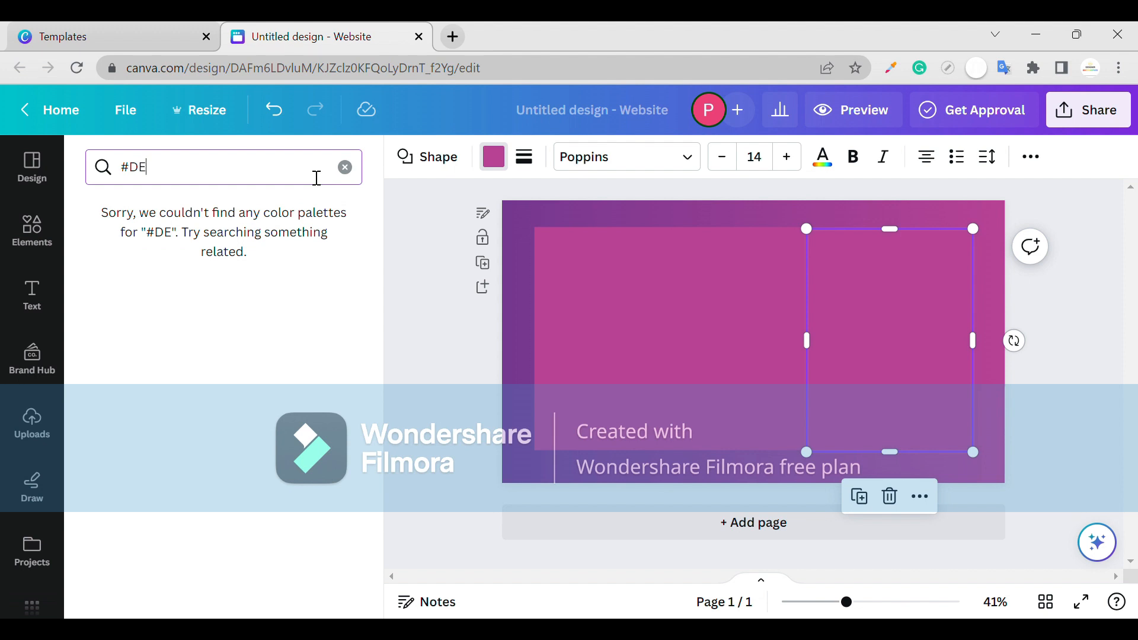
text(A1C)
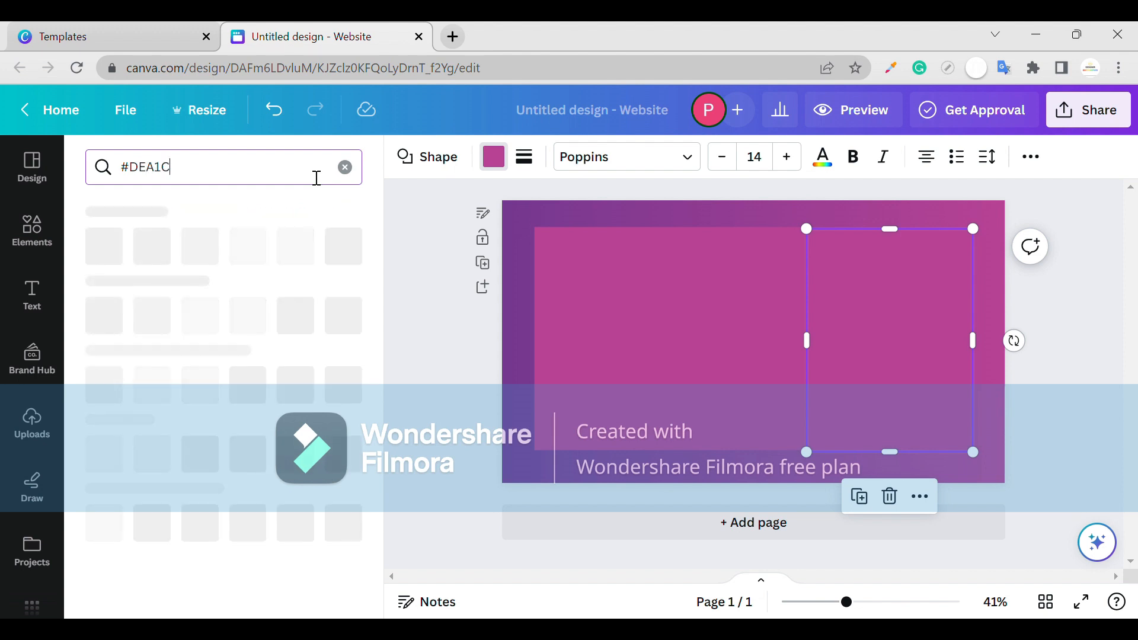
text(8)
click(107, 259)
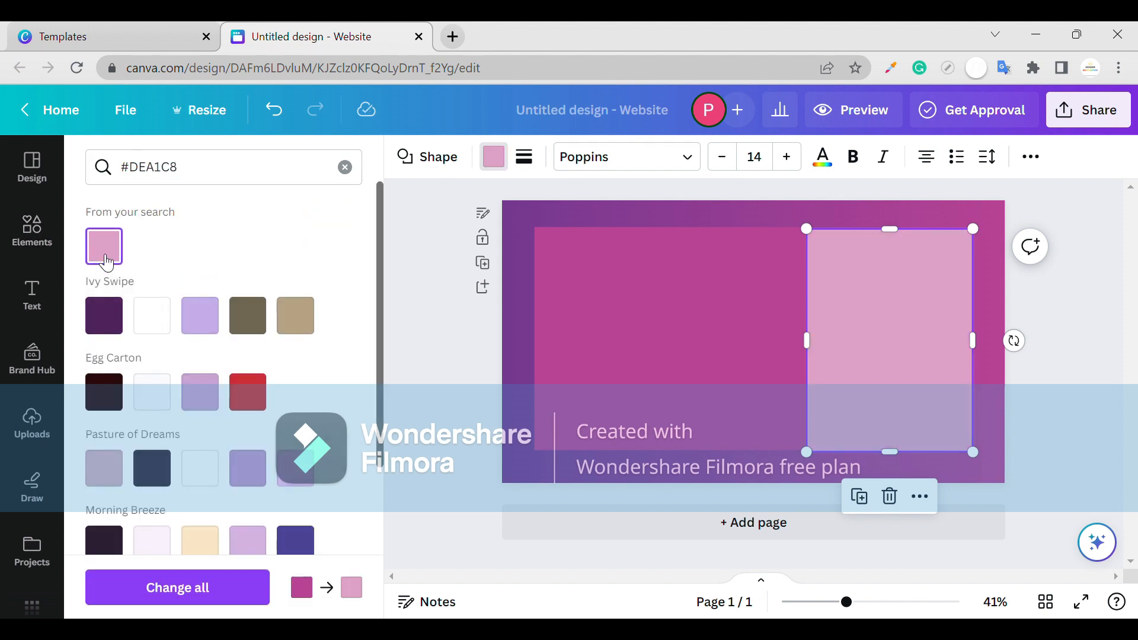
click(1080, 325)
click(852, 324)
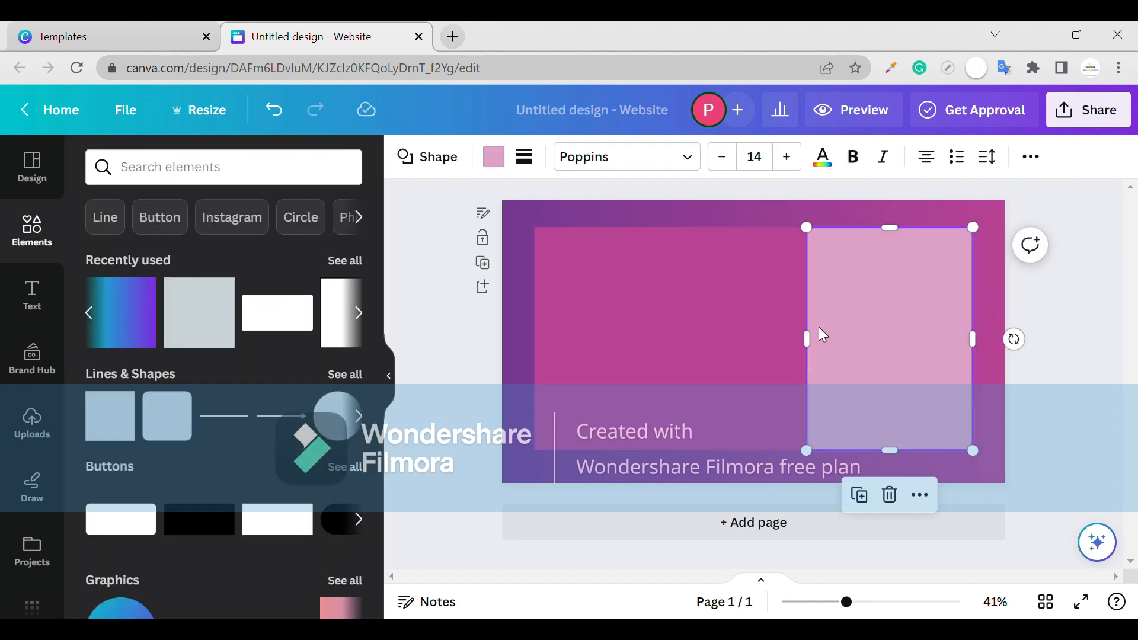
Try several preset gradients as the left panel's fill and undo them all.
click(789, 332)
click(494, 156)
click(343, 167)
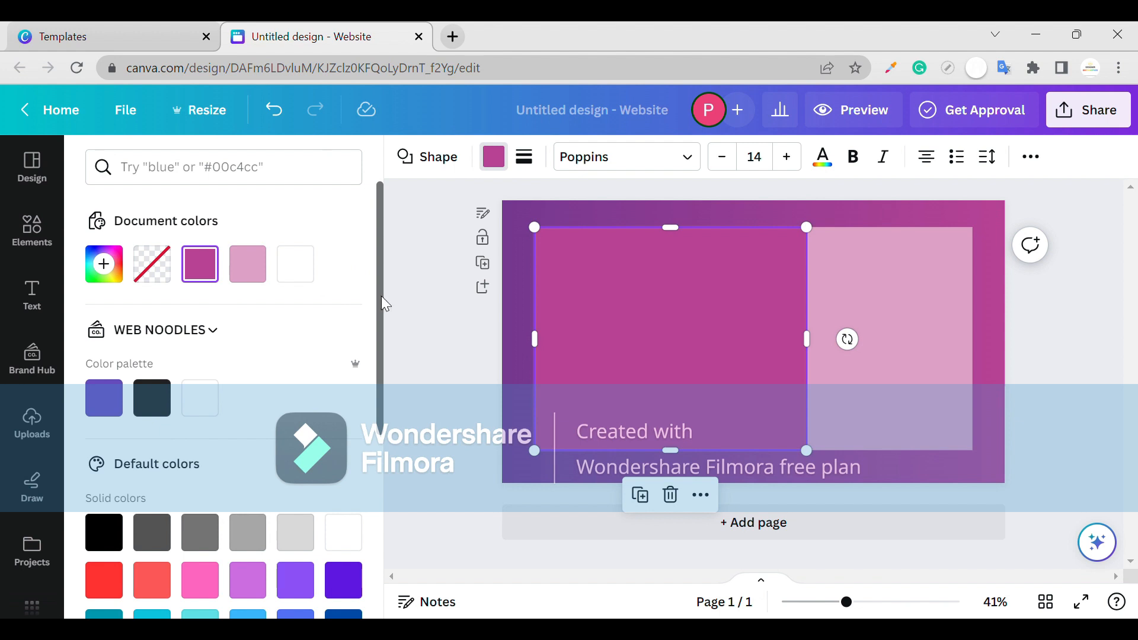
drag(384, 300, 383, 479)
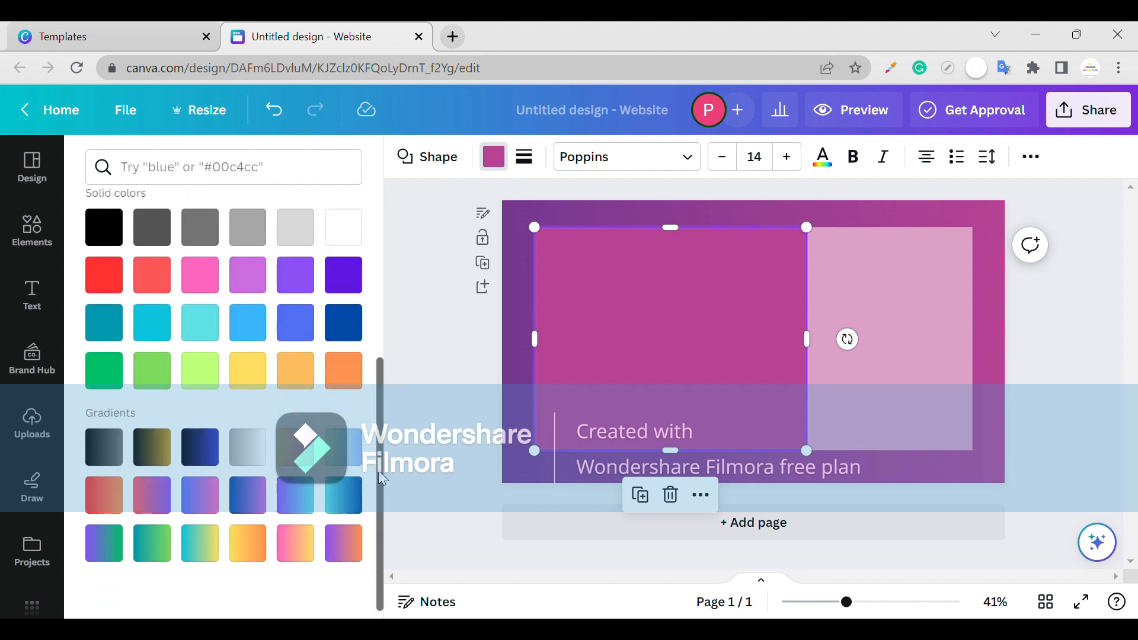
click(198, 496)
click(121, 550)
click(153, 454)
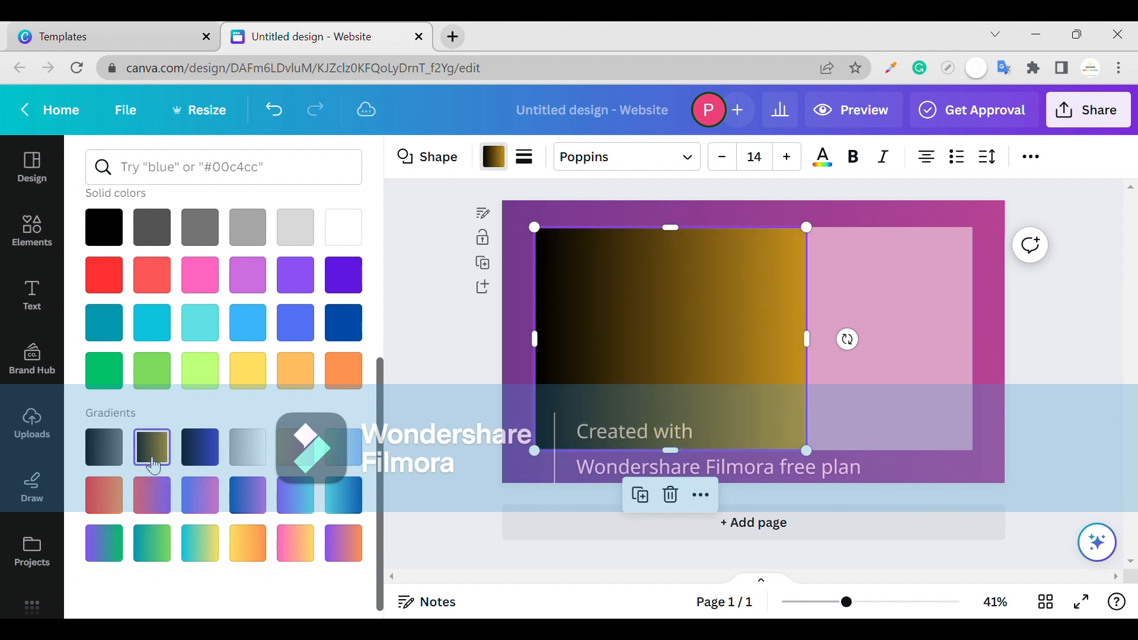
click(116, 454)
key(ctrl+z)
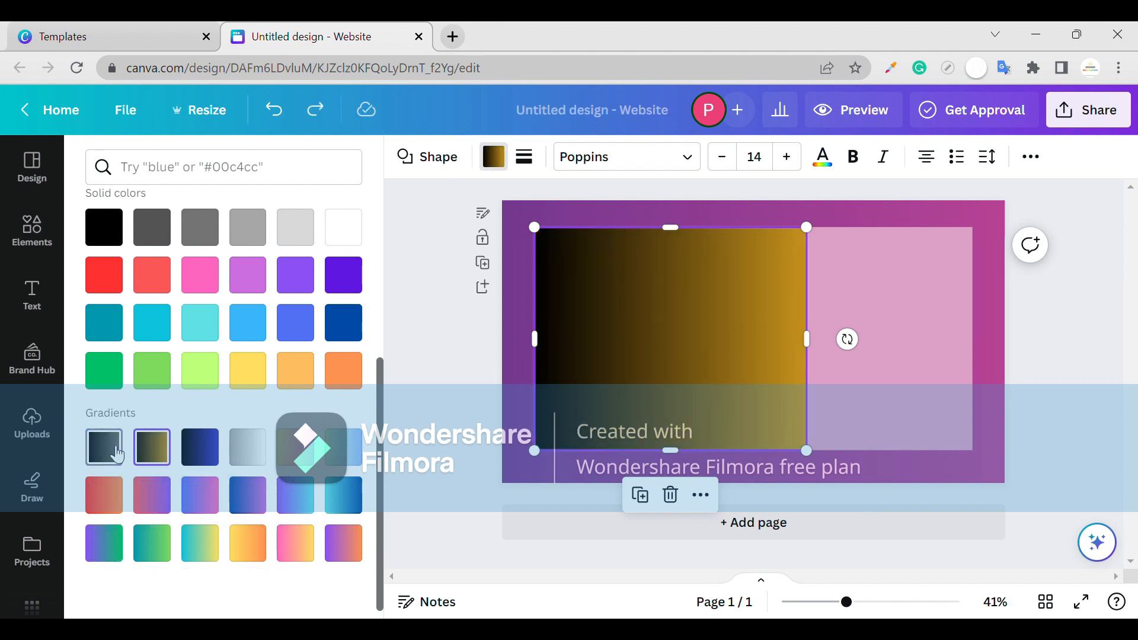
key(ctrl+z)
key(ctrl+z)
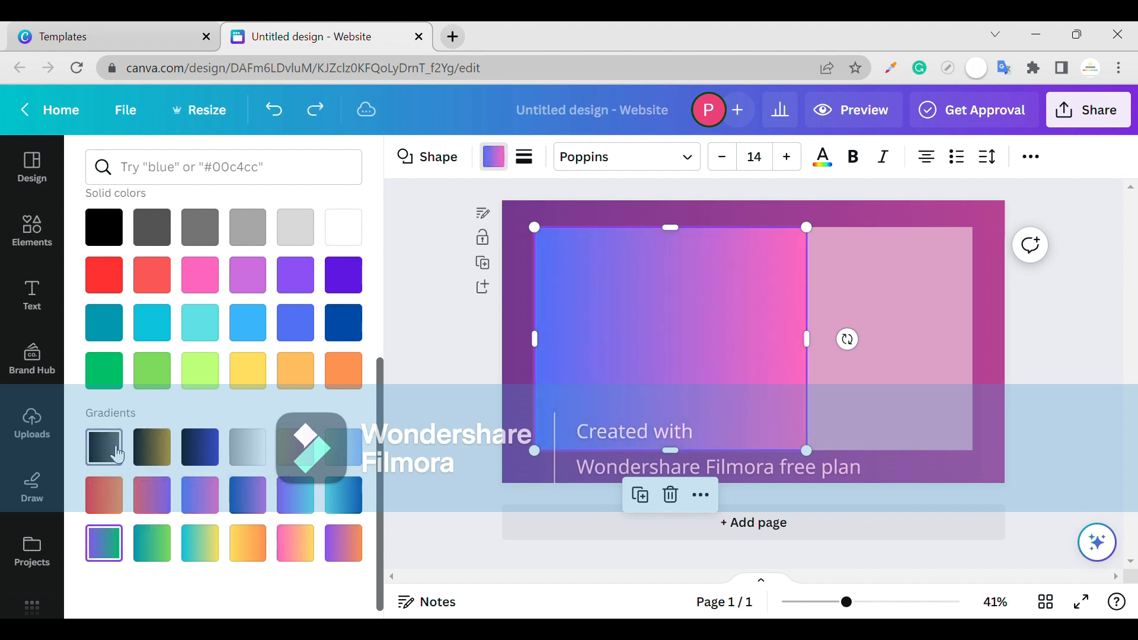
key(ctrl+z)
click(880, 432)
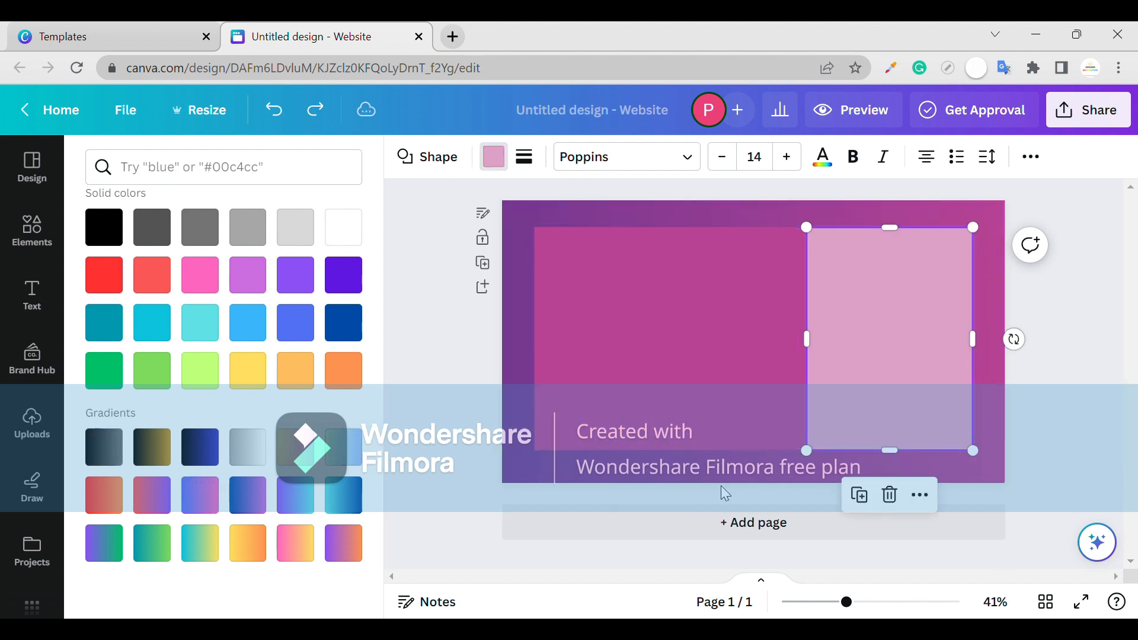
click(738, 472)
click(706, 382)
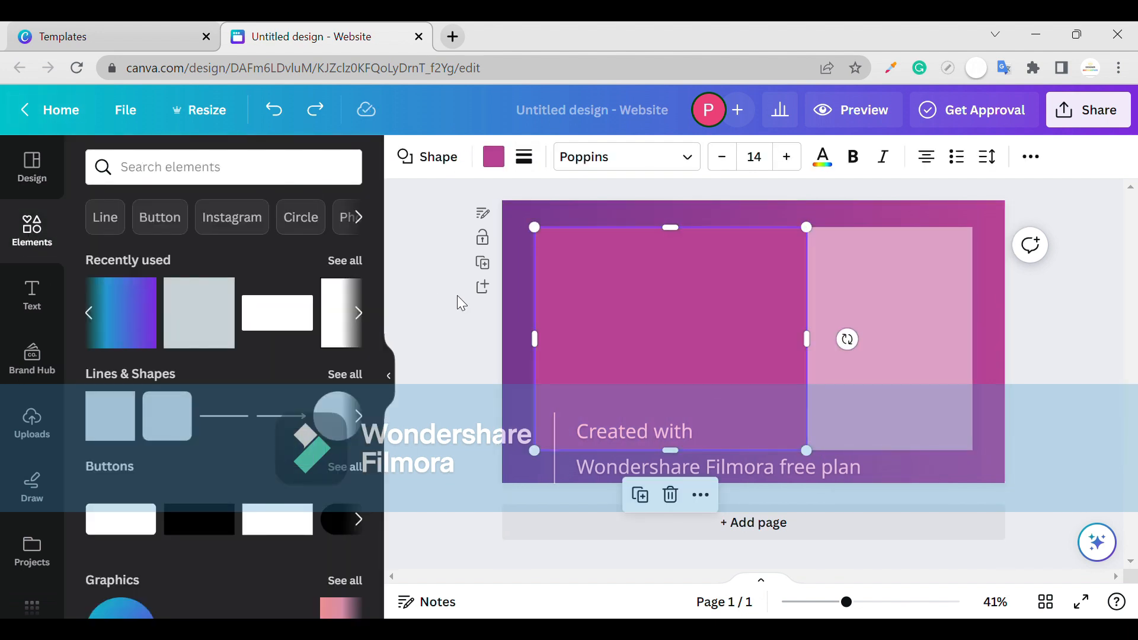
drag(997, 250, 664, 356)
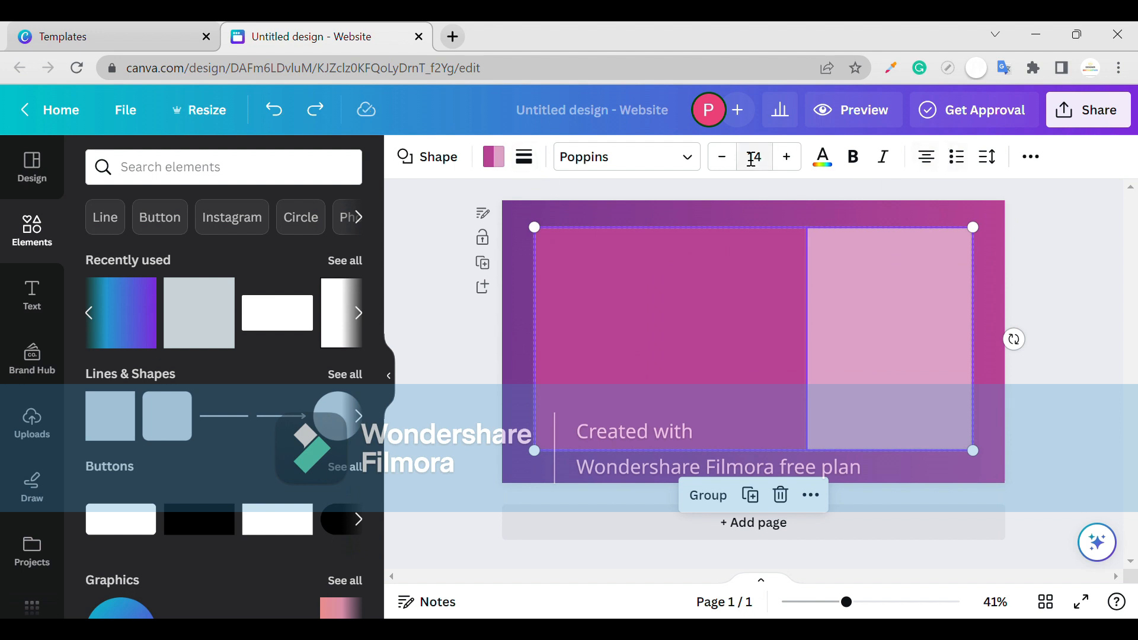
click(493, 156)
scroll(191, 473, down, 5)
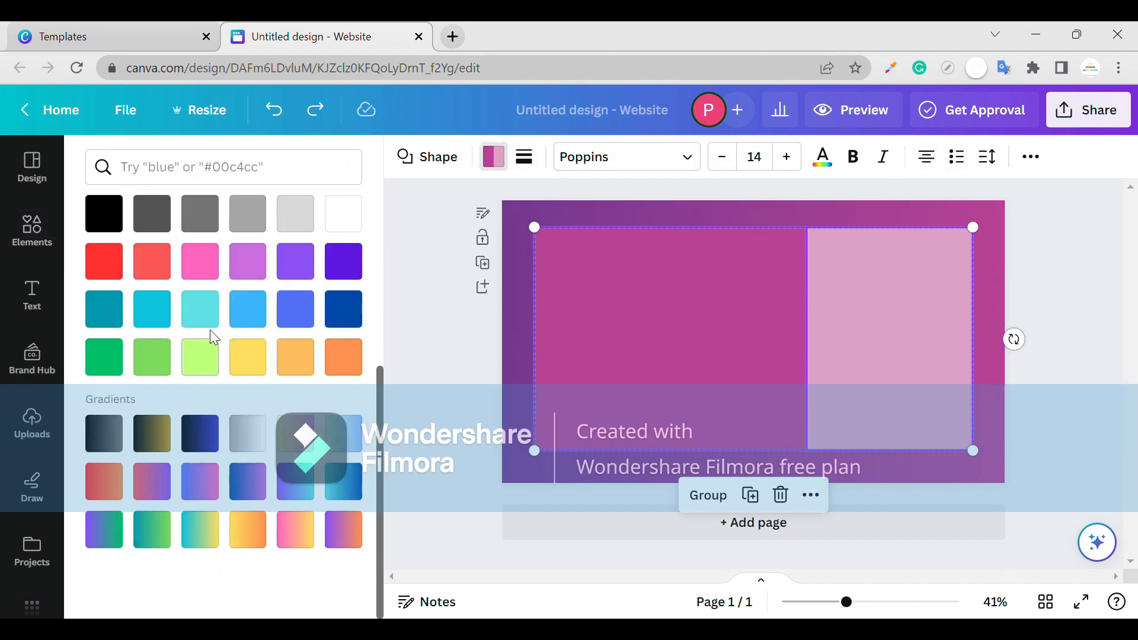
scroll(214, 332, up, 5)
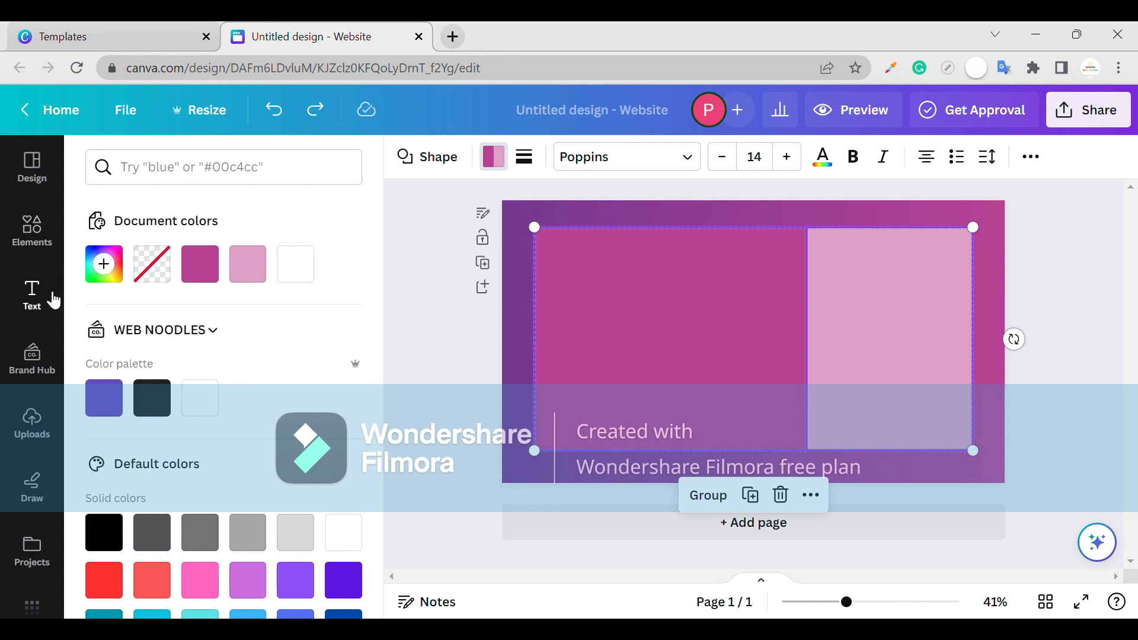
Add a heading reading "ONLINE TESTING" and move it near the top of the dark pink panel.
click(32, 294)
click(190, 303)
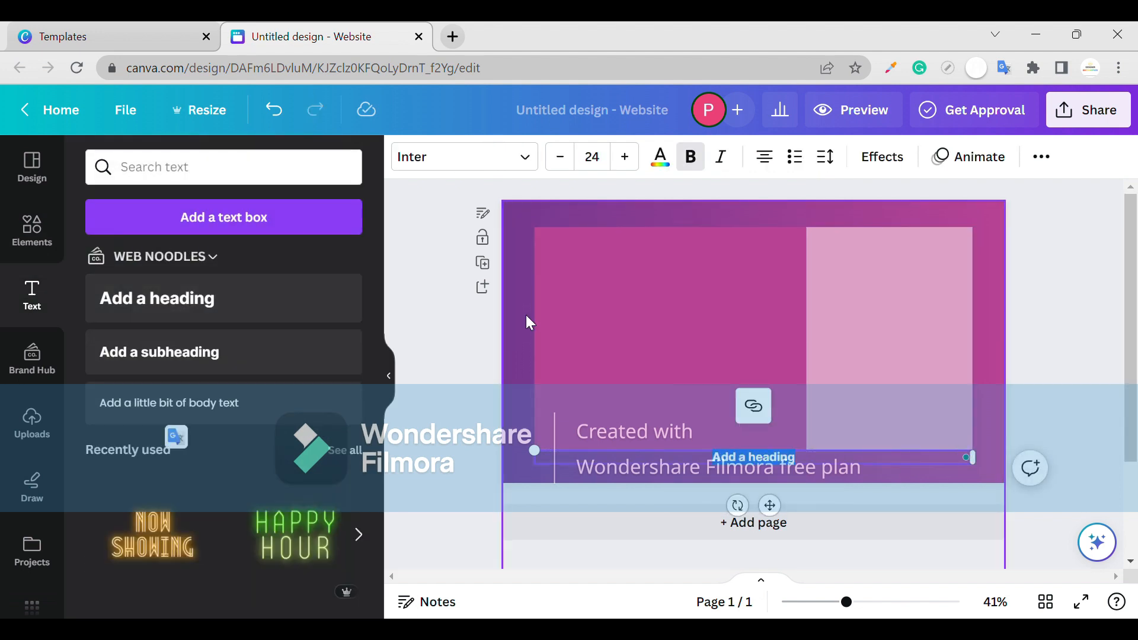
text(ONLI)
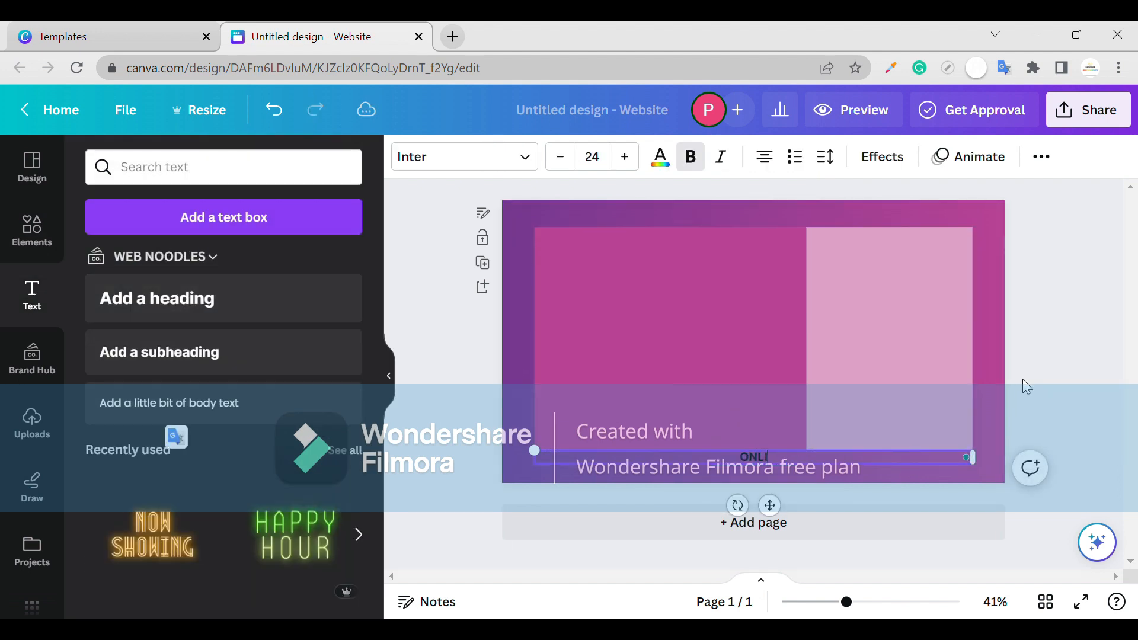
text(NE TES)
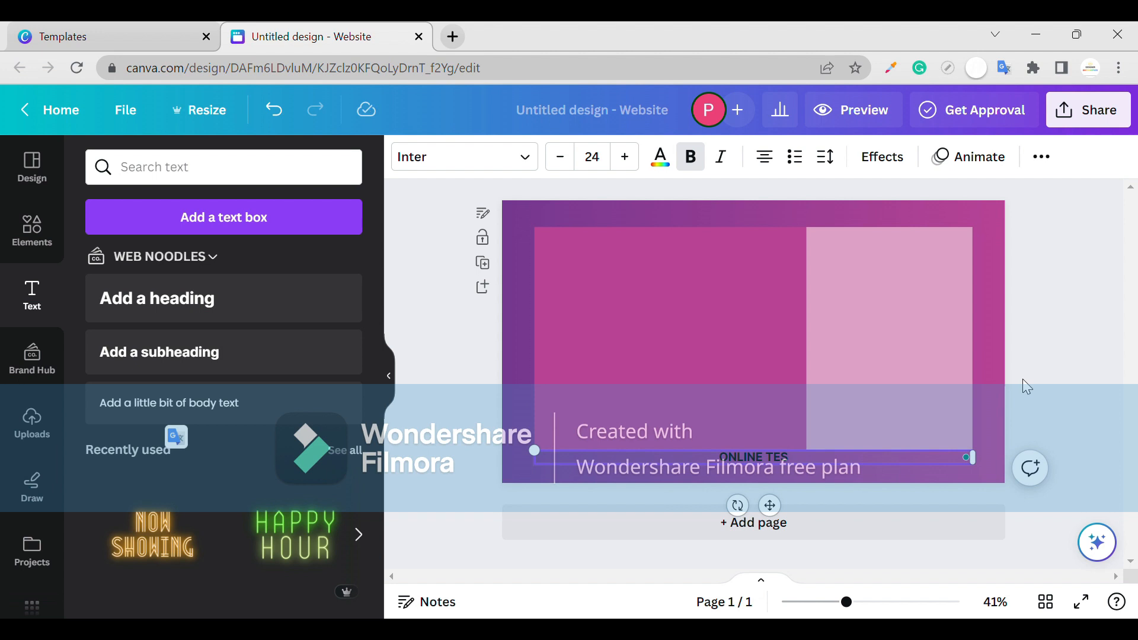
text(TING)
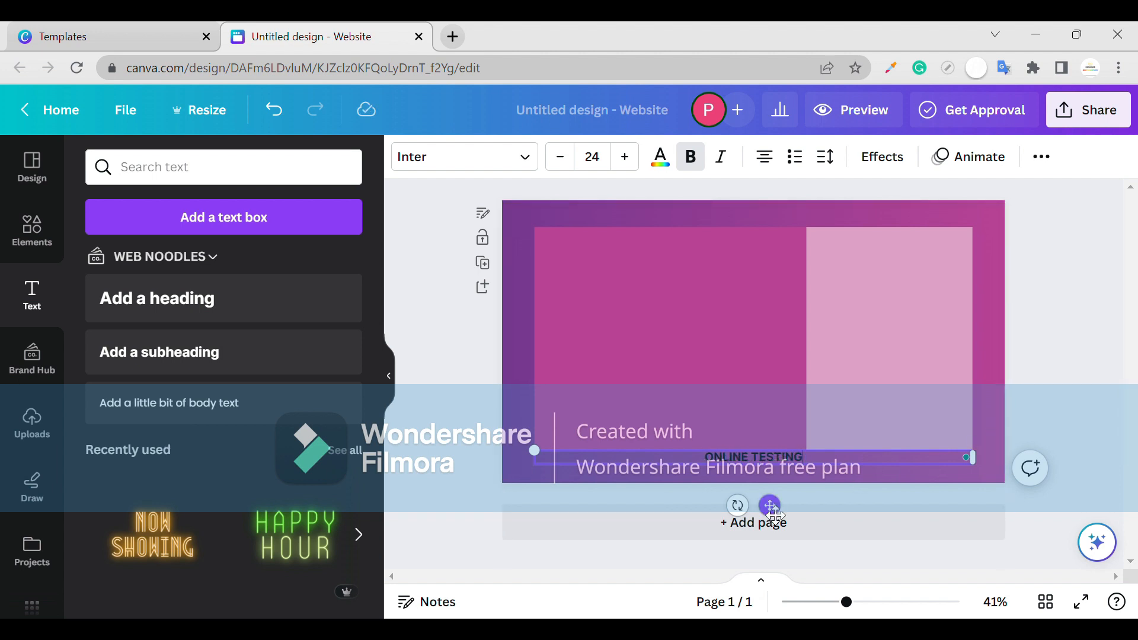
drag(772, 508, 700, 313)
click(619, 305)
Change the "ONLINE TESTING" heading's text color to white.
click(653, 256)
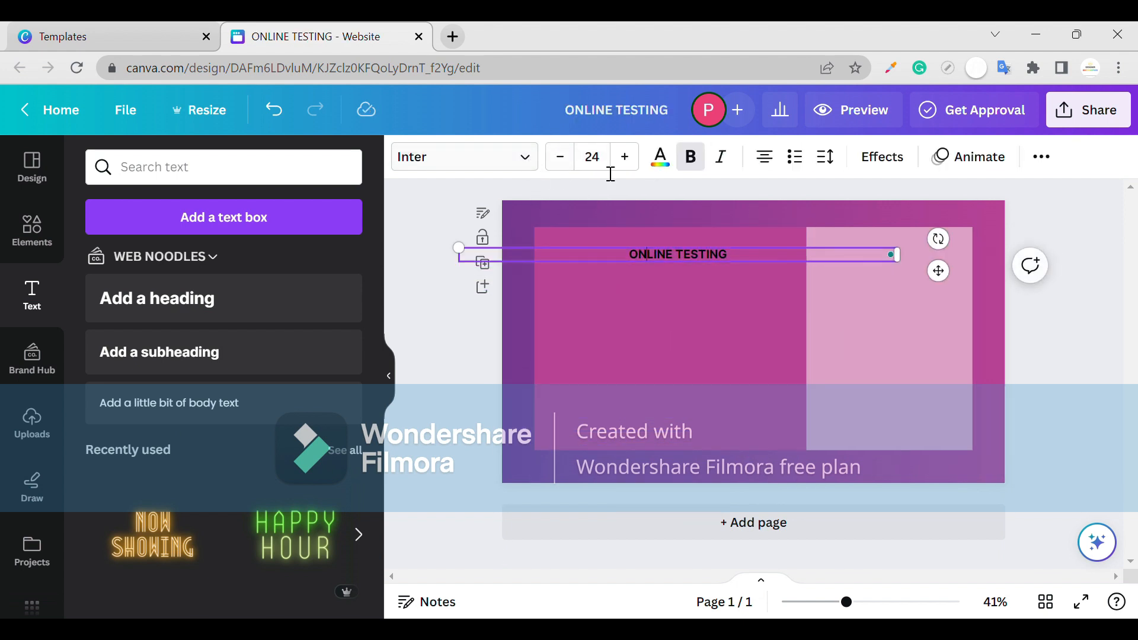
click(661, 158)
click(309, 270)
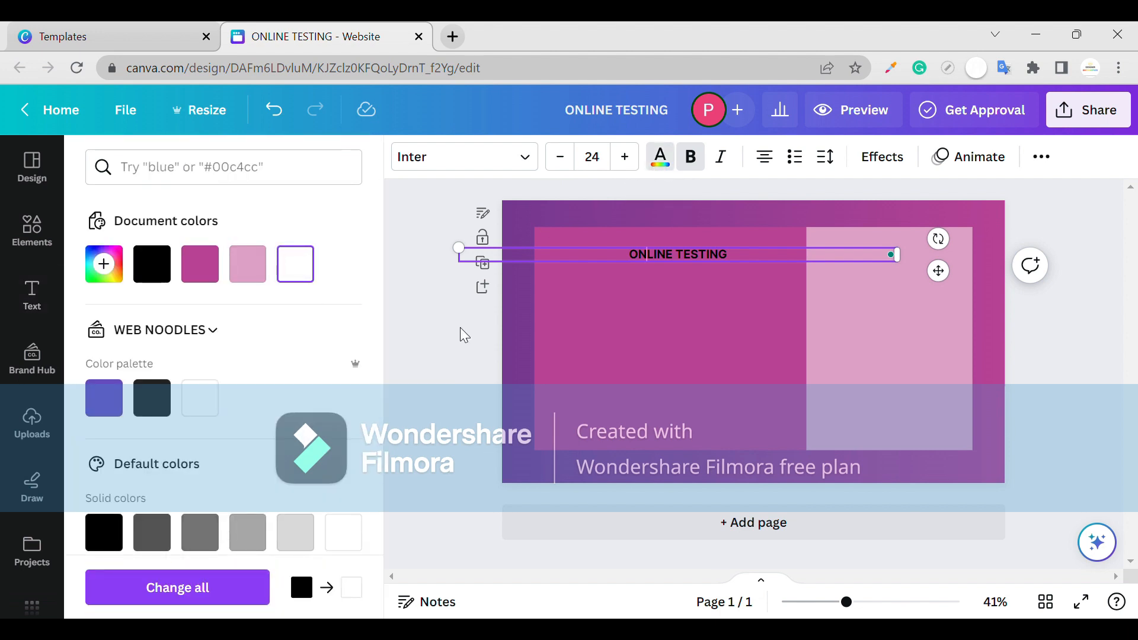
click(706, 287)
click(666, 261)
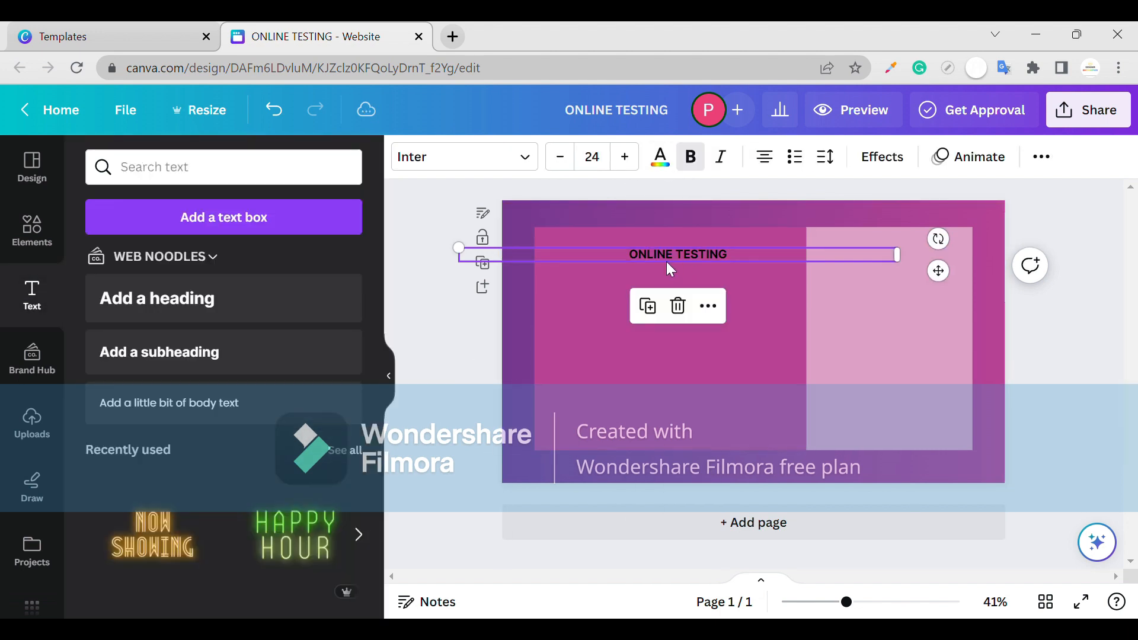
click(661, 156)
click(308, 262)
Nudge the "ONLINE TESTING" heading slightly lower on the dark pink panel.
click(603, 360)
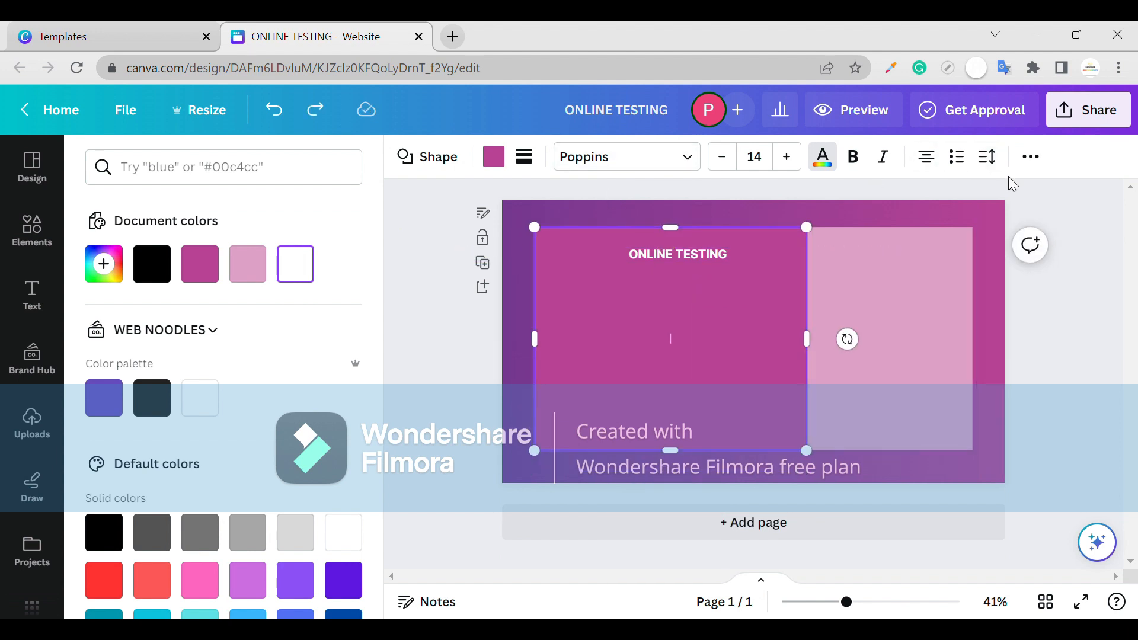
click(1030, 156)
click(1021, 198)
drag(649, 257, 654, 266)
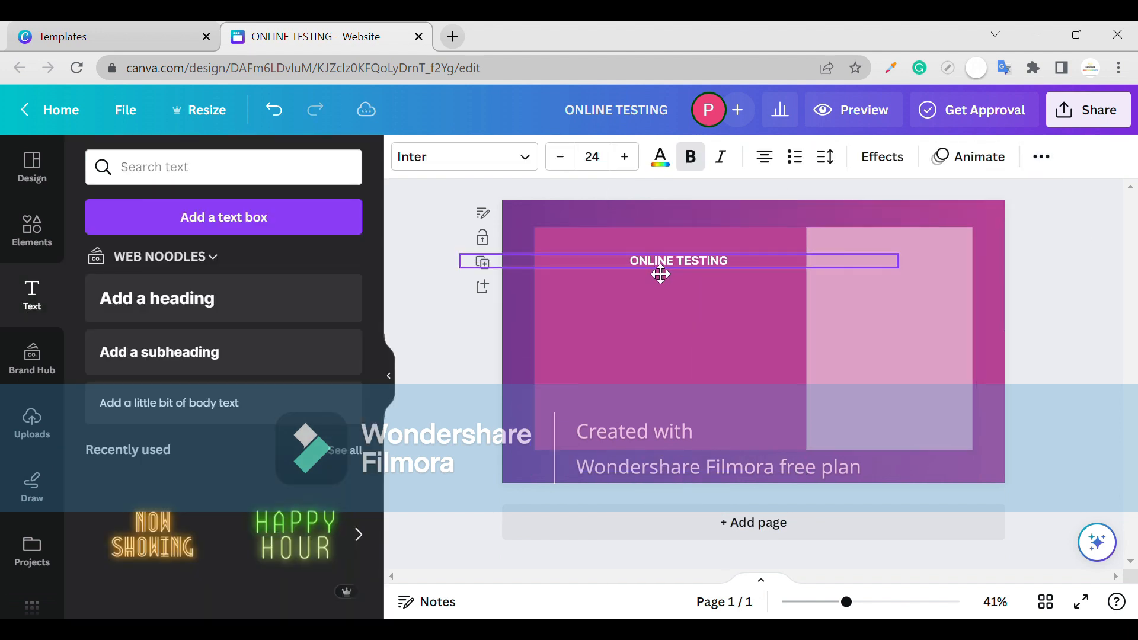
Round the corners of the dark pink panel with a corner rounding of 27.
click(622, 282)
click(484, 159)
click(485, 158)
click(432, 170)
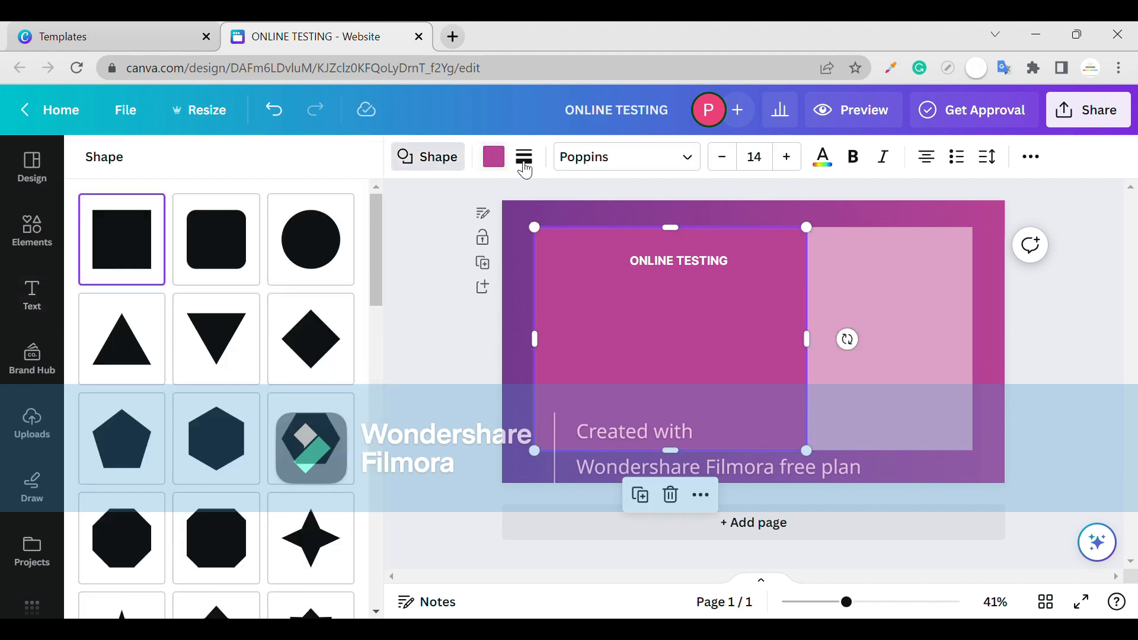
click(524, 158)
drag(538, 326, 545, 326)
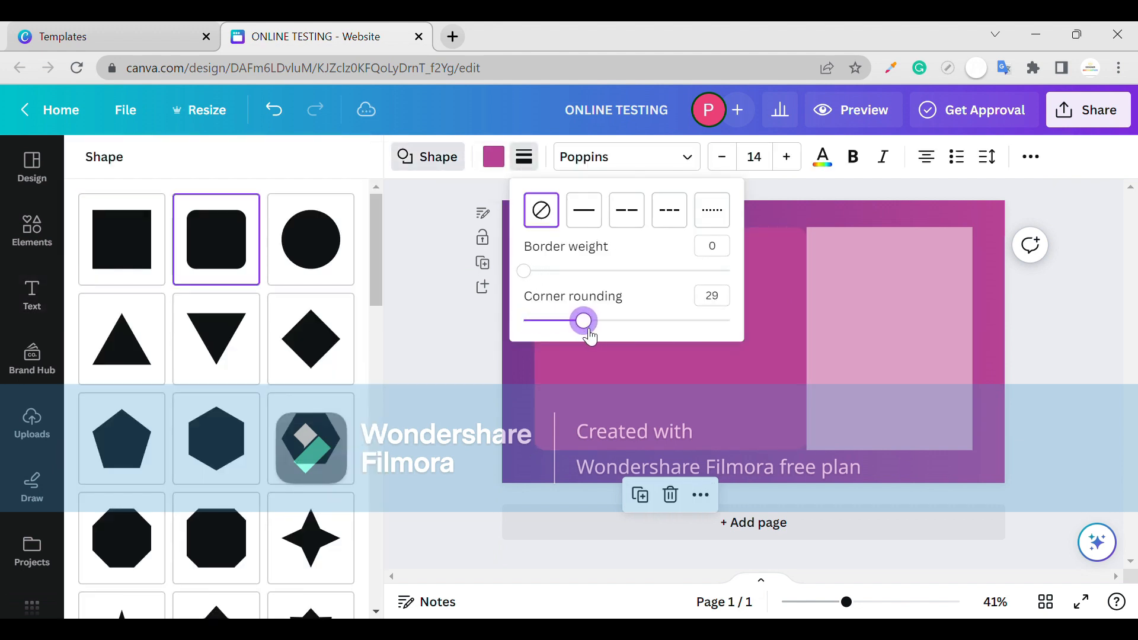
click(843, 333)
click(716, 350)
click(525, 157)
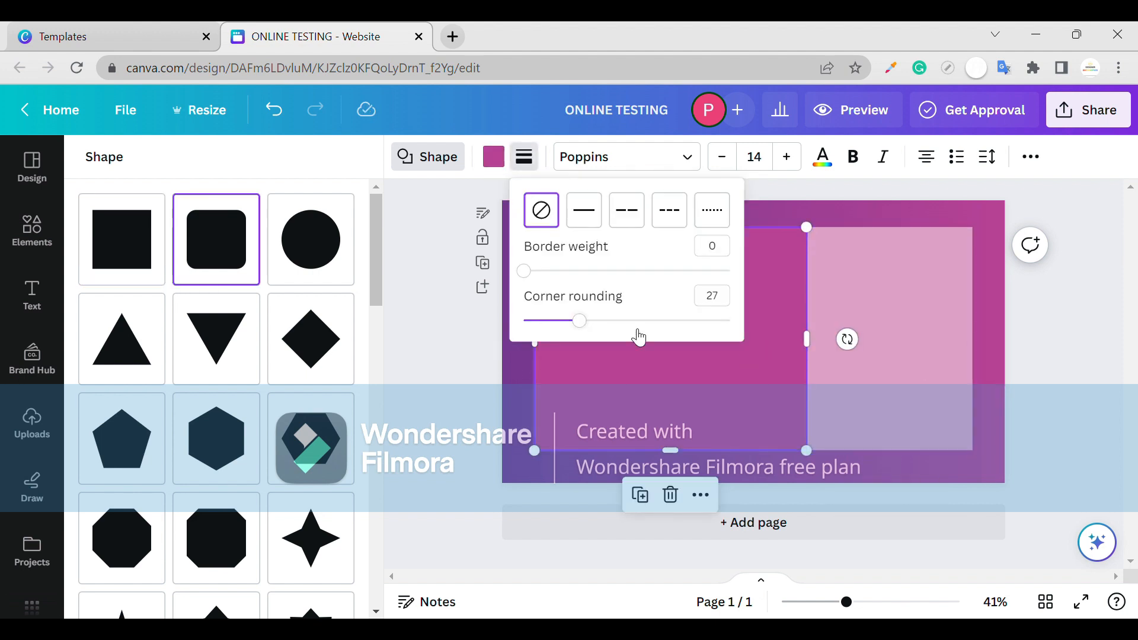
Round the corners of the light pink panel with a corner rounding of about 16.
click(842, 326)
click(524, 156)
drag(539, 323, 566, 322)
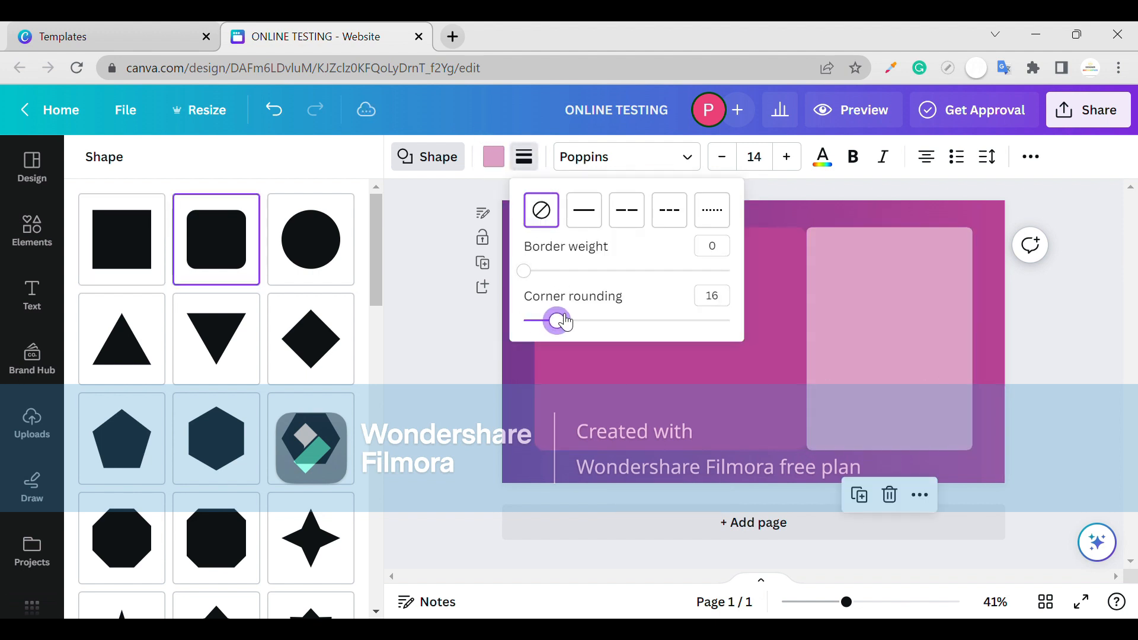
click(791, 377)
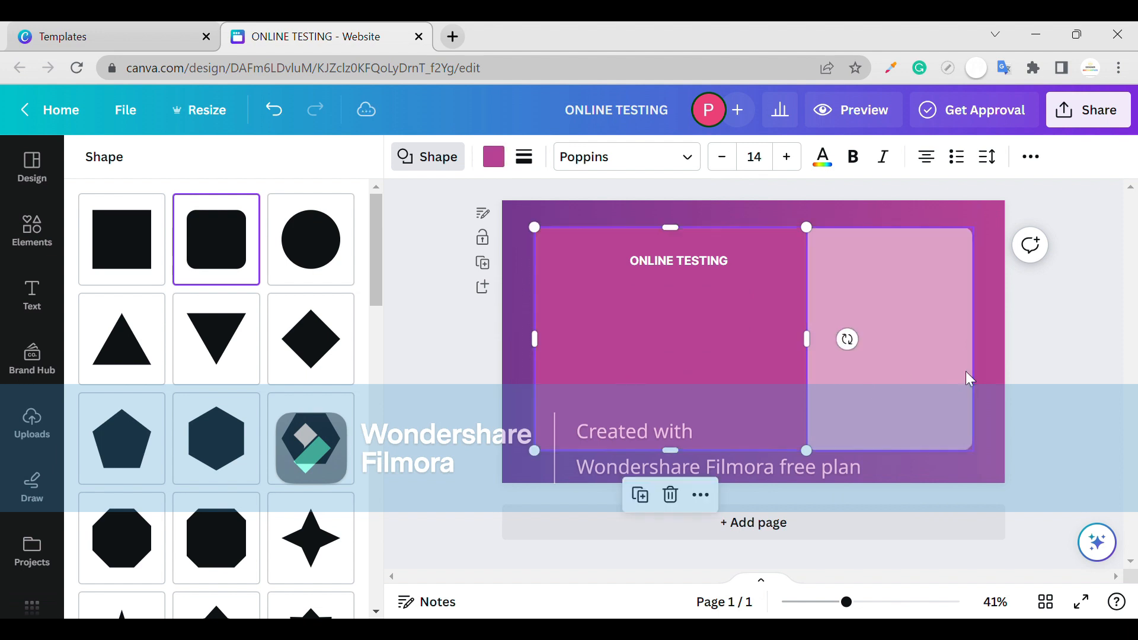
Undo the corner rounding on both pink panels and the last nudge of the "ONLINE TESTING" heading.
click(986, 373)
drag(942, 382, 931, 386)
click(1006, 386)
key(ctrl+z)
key(ctrl+z)
key(ctrl+z)
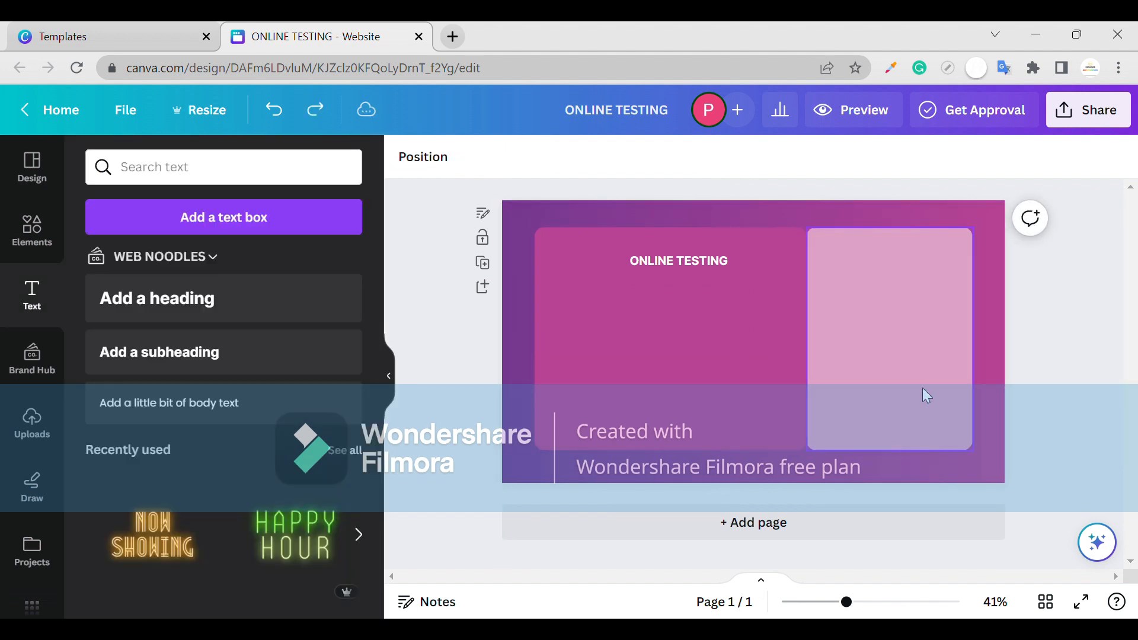
click(806, 395)
click(690, 418)
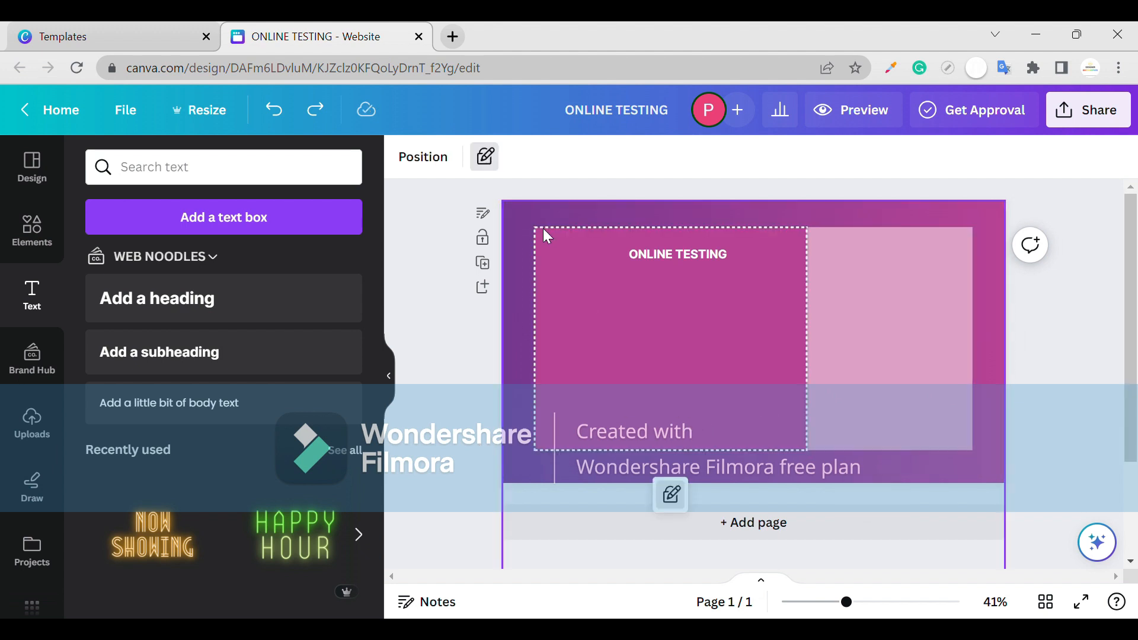
Try the rounded square shape for the dark pink panel and undo the shape change.
click(483, 156)
click(523, 158)
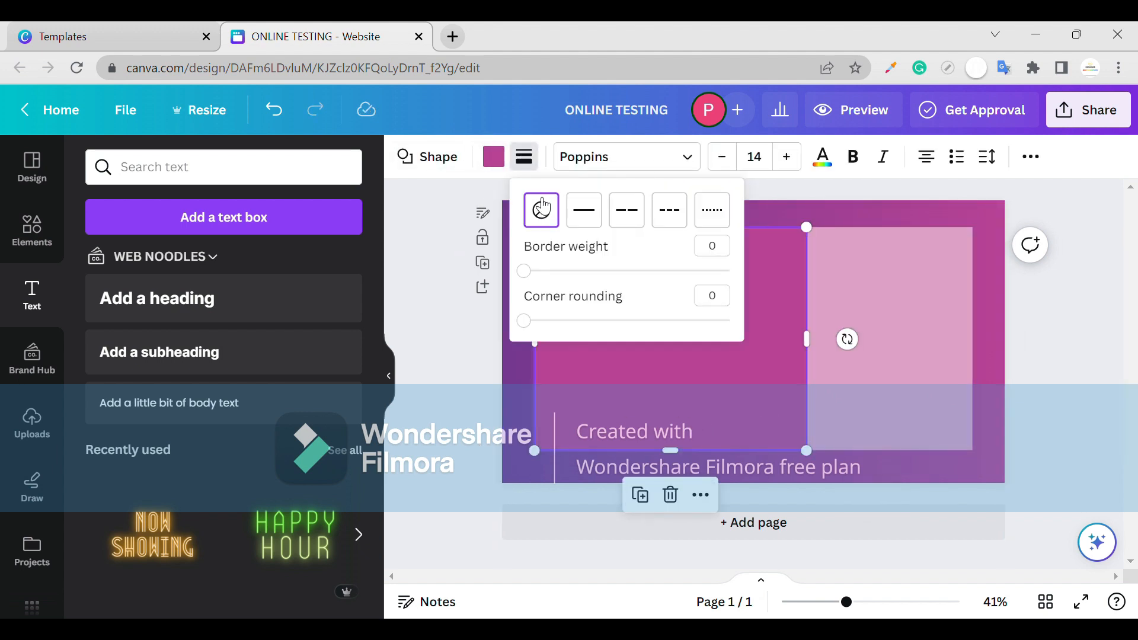
click(446, 166)
click(216, 238)
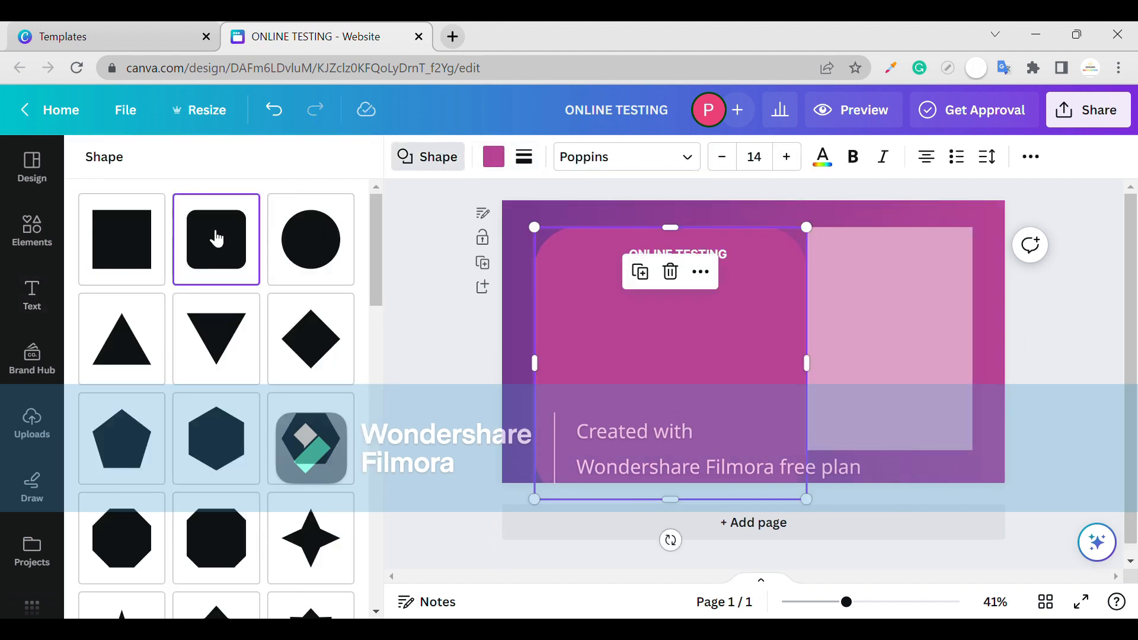
key(ctrl+z)
click(341, 261)
key(ctrl+z)
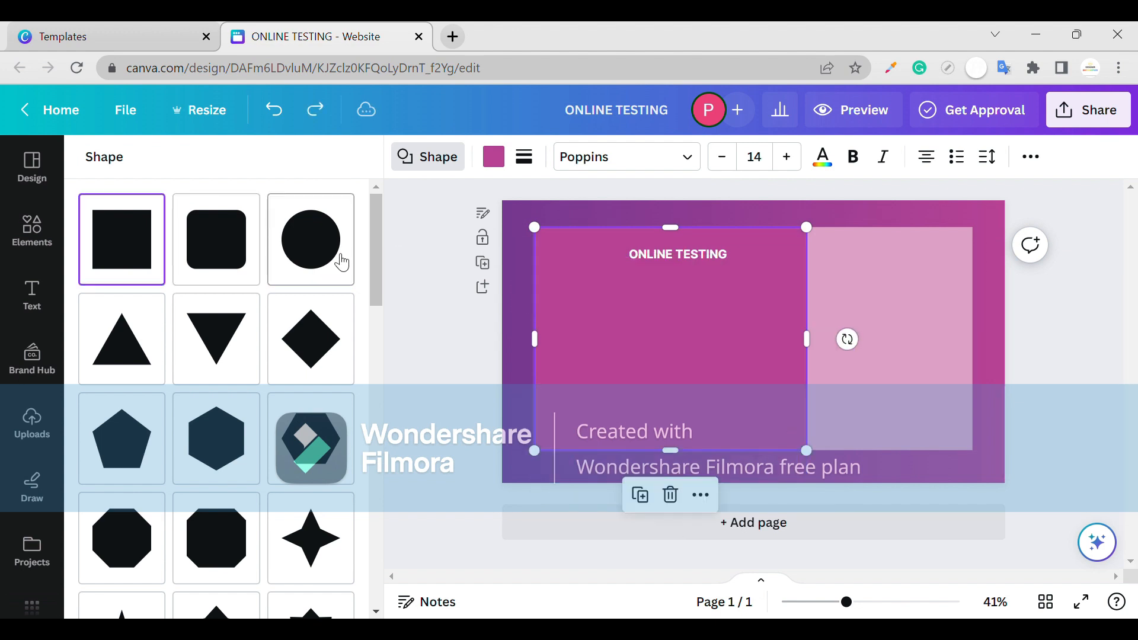
Try solid and dashed borders on the dark pink panel and set the border back to none.
click(931, 296)
click(614, 246)
click(525, 156)
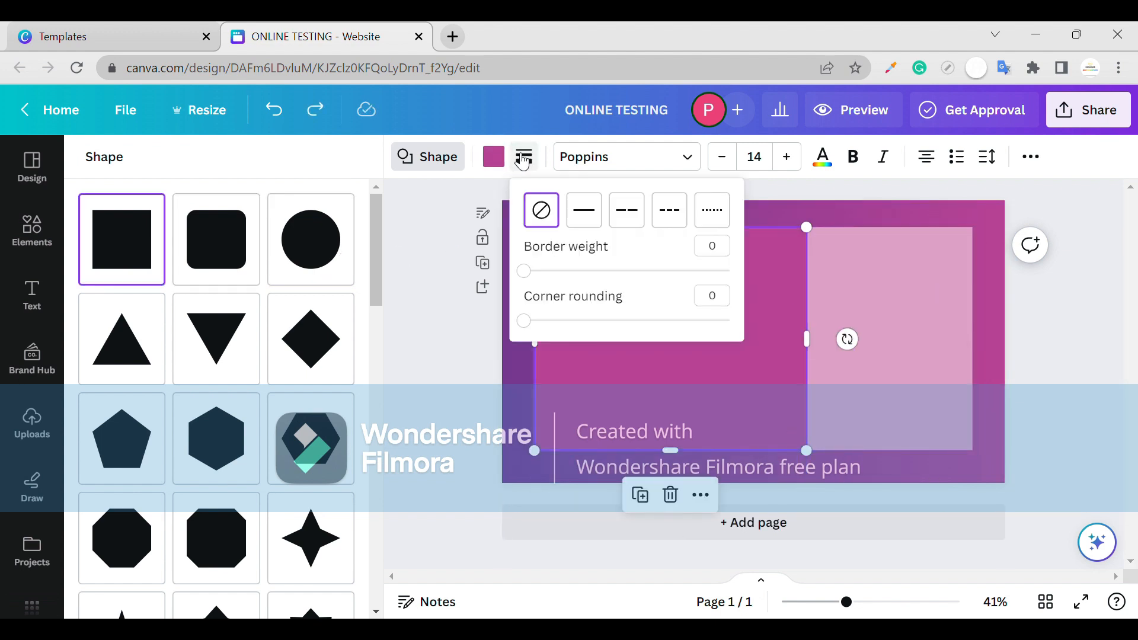
click(584, 208)
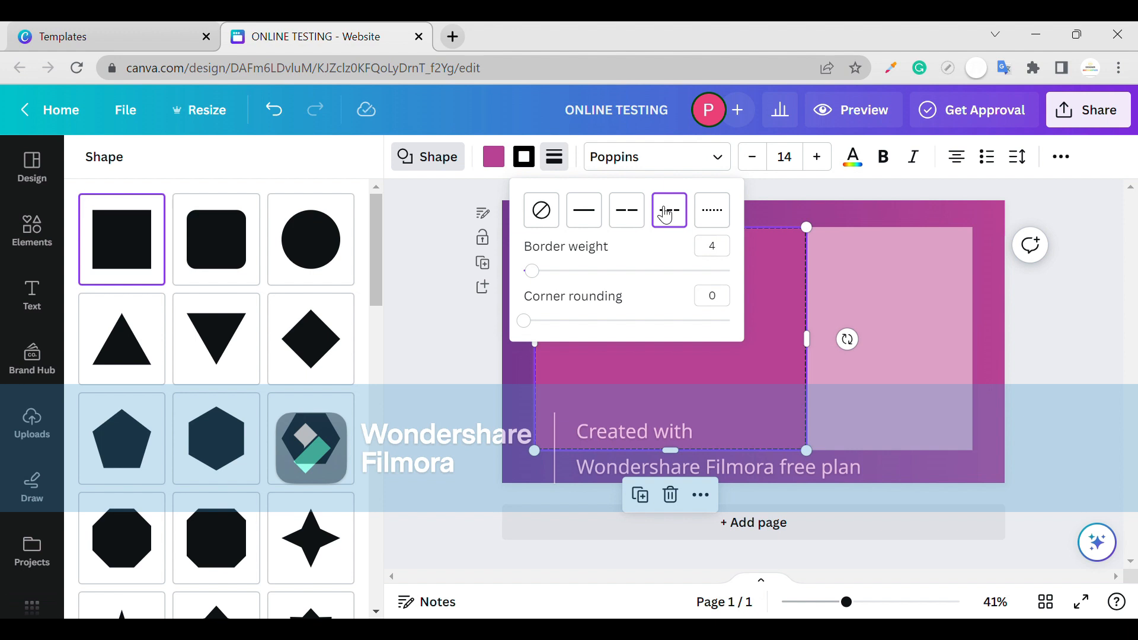
click(549, 211)
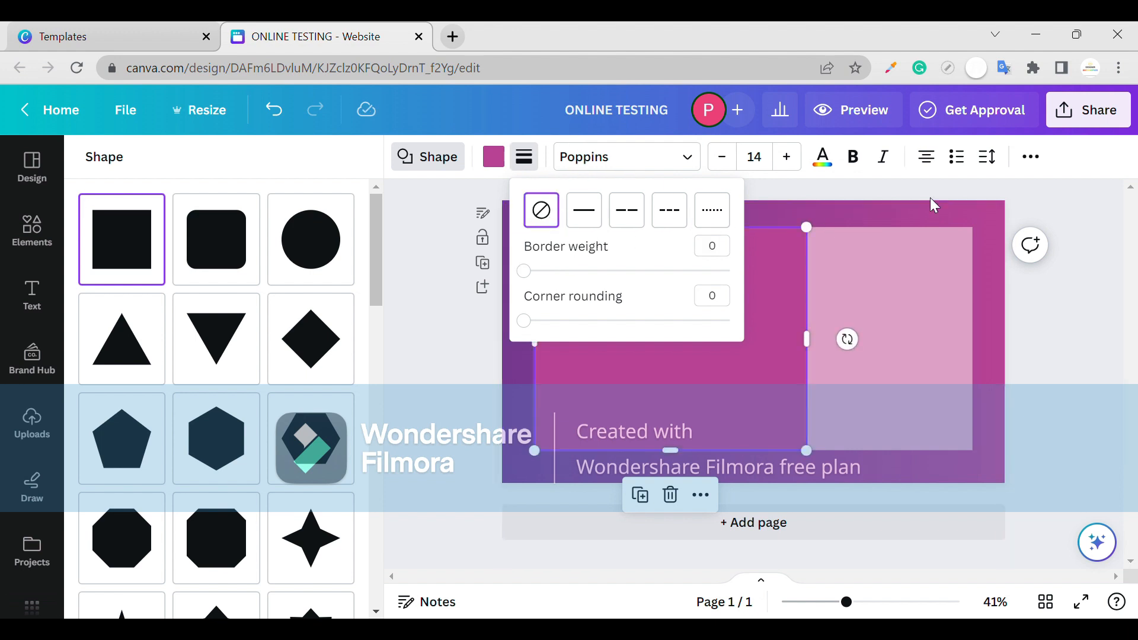
click(1061, 283)
Increase the "ONLINE TESTING" heading's font size to 35.
click(678, 261)
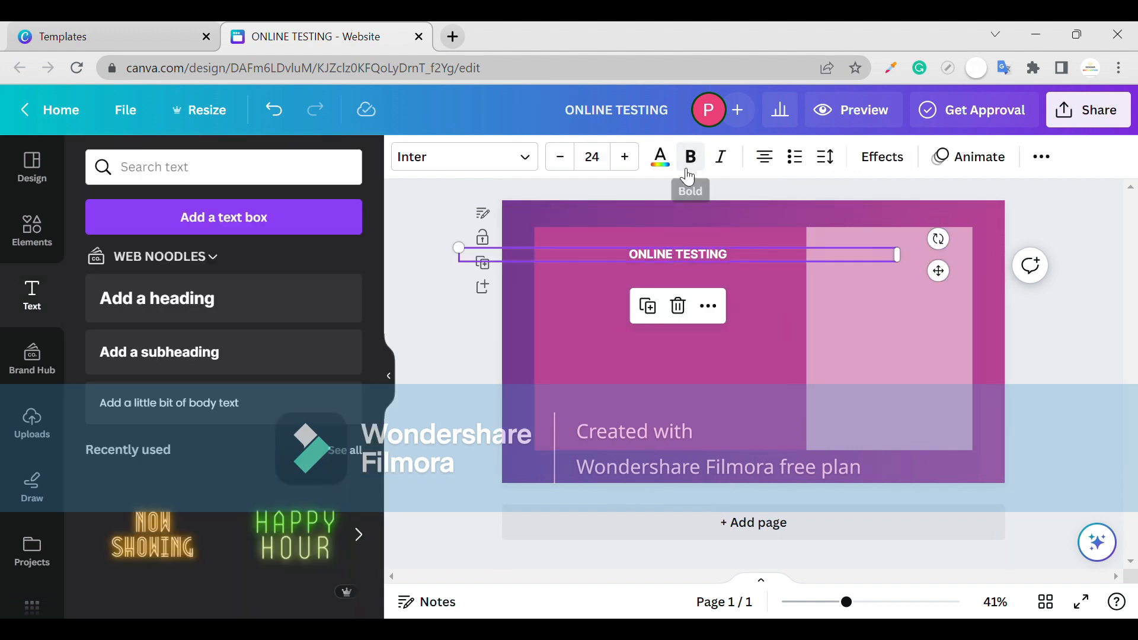
click(625, 157)
click(625, 157)
click(634, 153)
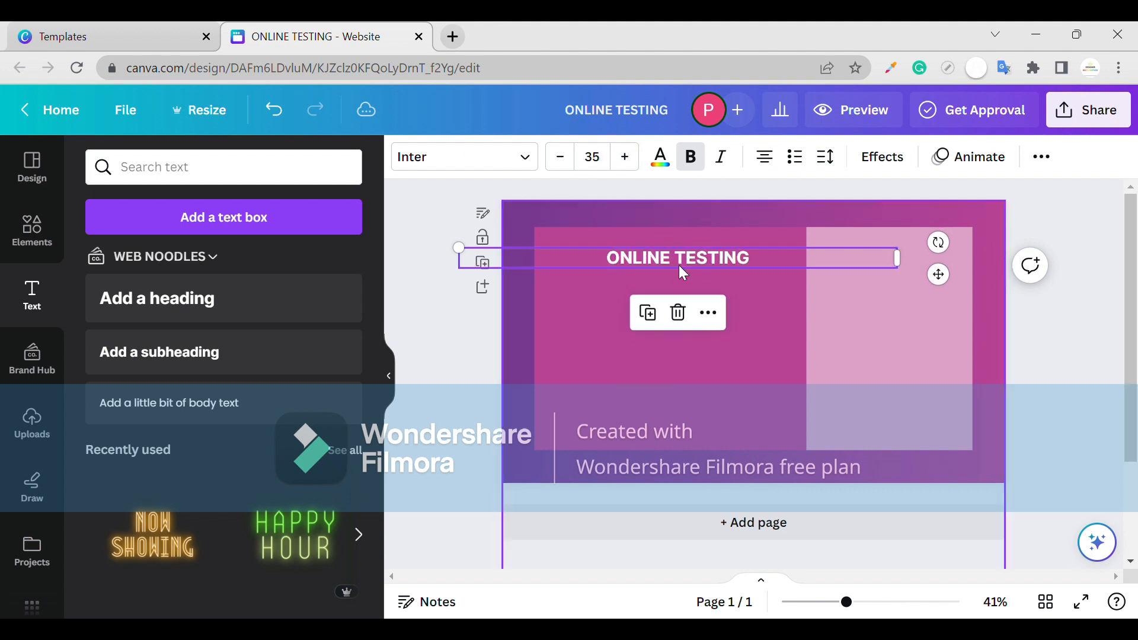
click(733, 271)
Apply the Lift text effect to the "ONLINE TESTING" heading with an intensity of about 60.
click(735, 261)
click(882, 156)
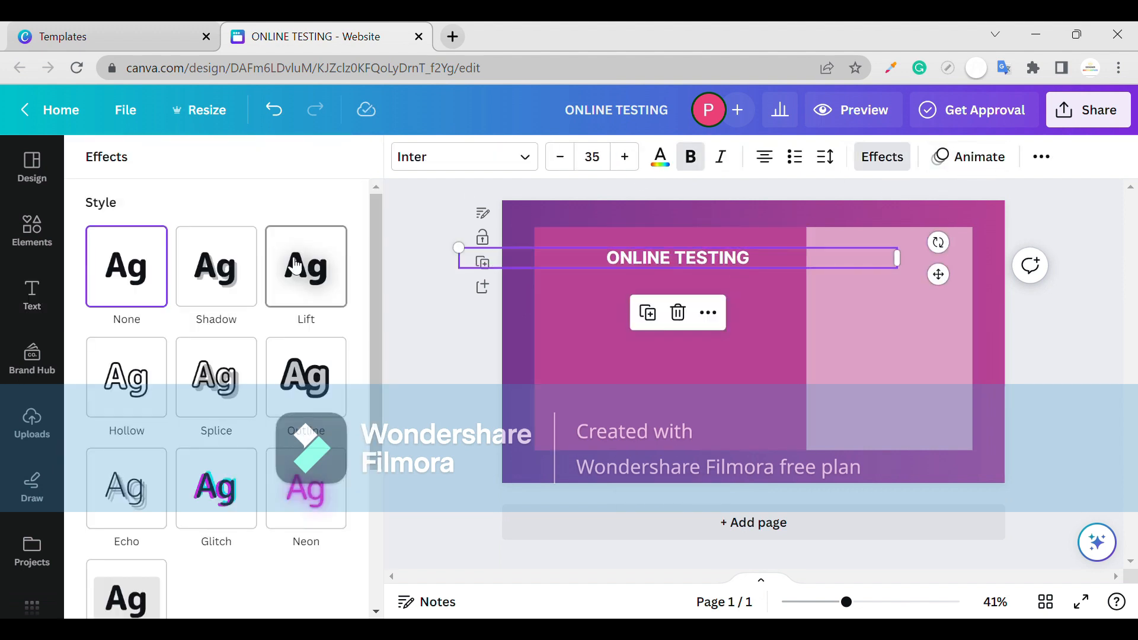
click(306, 267)
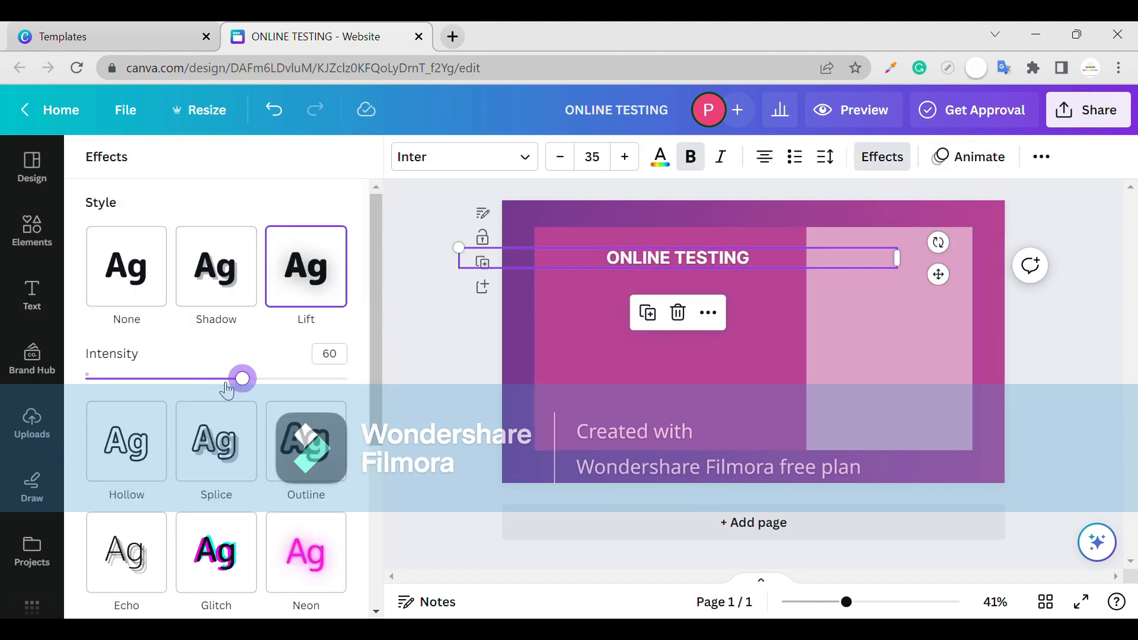
scroll(223, 409, down, 3)
click(402, 488)
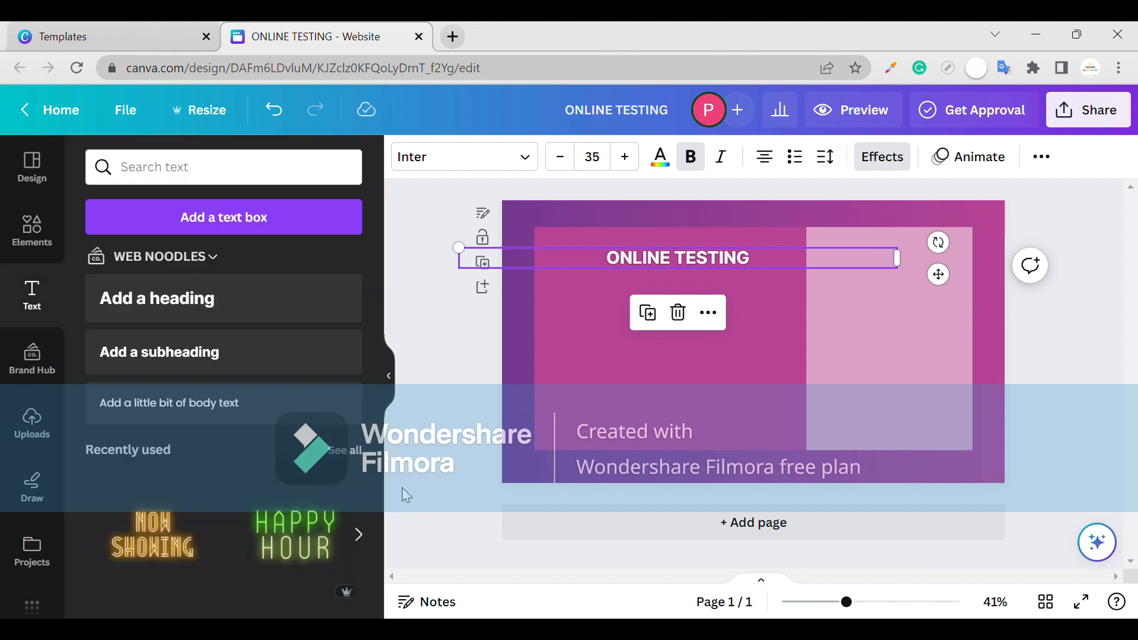
Move the "ONLINE TESTING" heading slightly lower and to the left so it is centered on the dark pink panel.
click(635, 409)
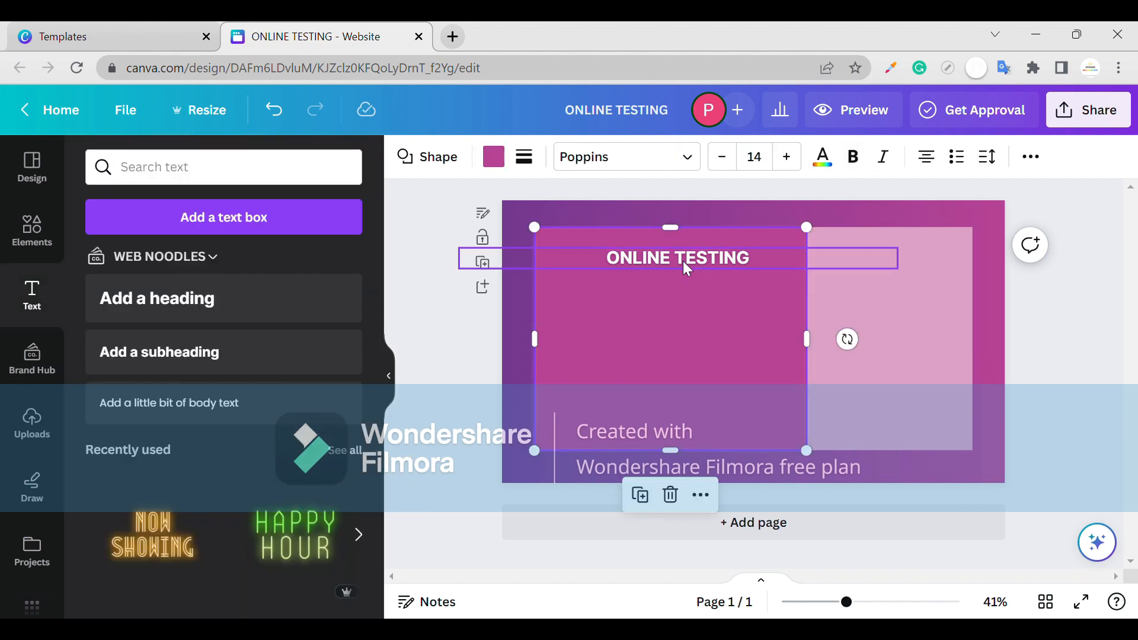
click(1021, 163)
drag(673, 261, 672, 278)
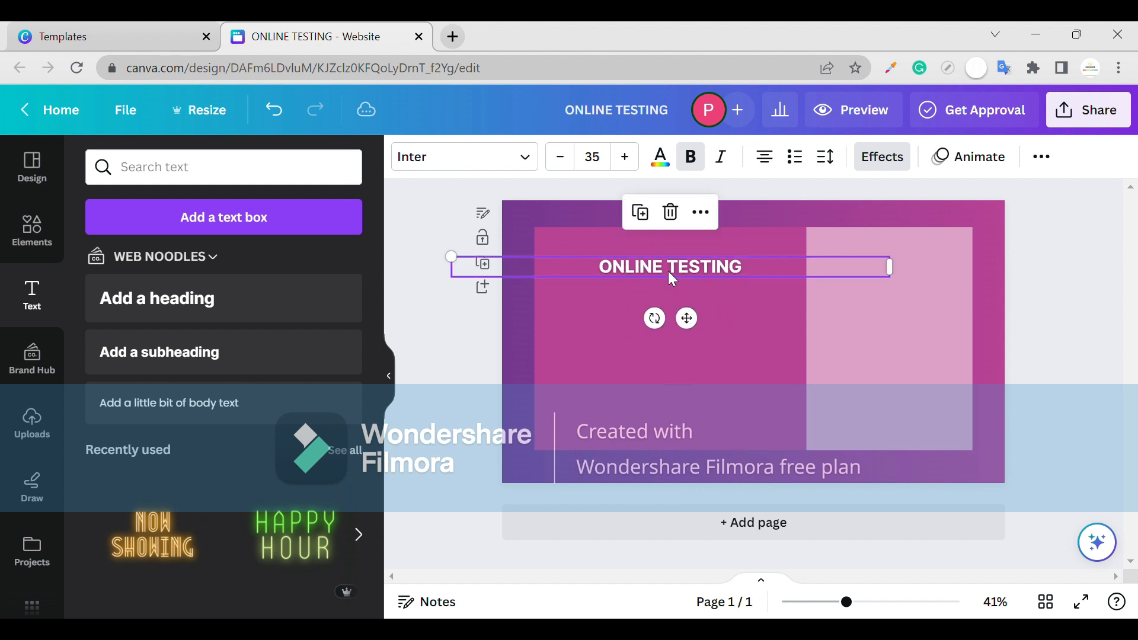
Add body text made of random capital letters as filler and place it directly below the "ONLINE TESTING" heading.
click(203, 400)
text(SJNAJS)
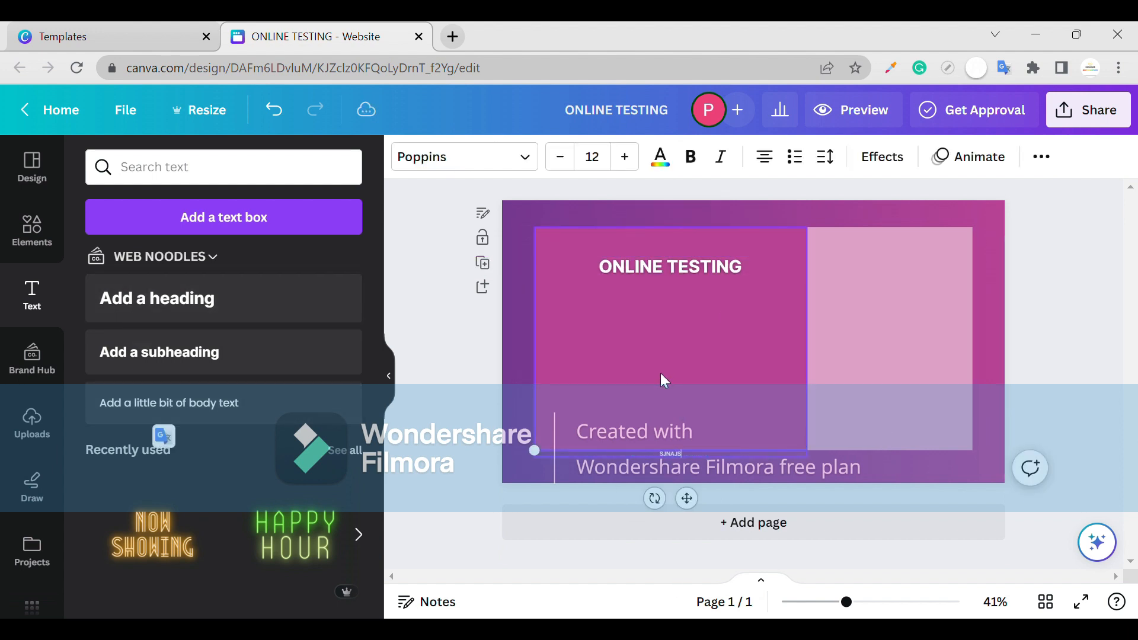
text(SXUSAHSOCHSUOSOKCSCJCIODDJ)
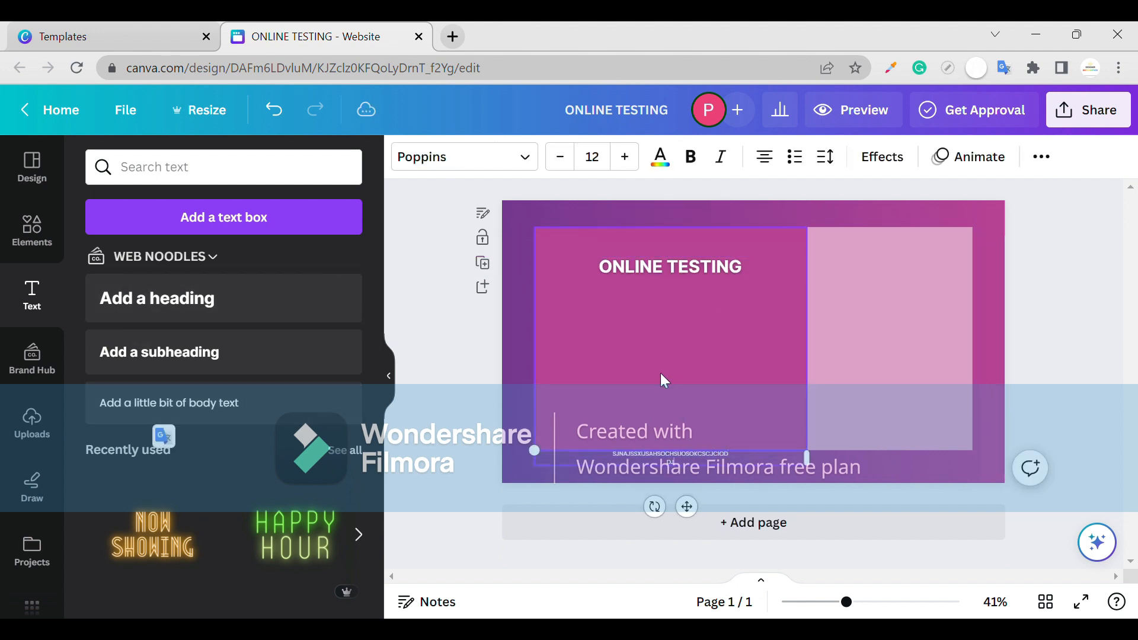
text(USDHSHSOHS)
click(675, 473)
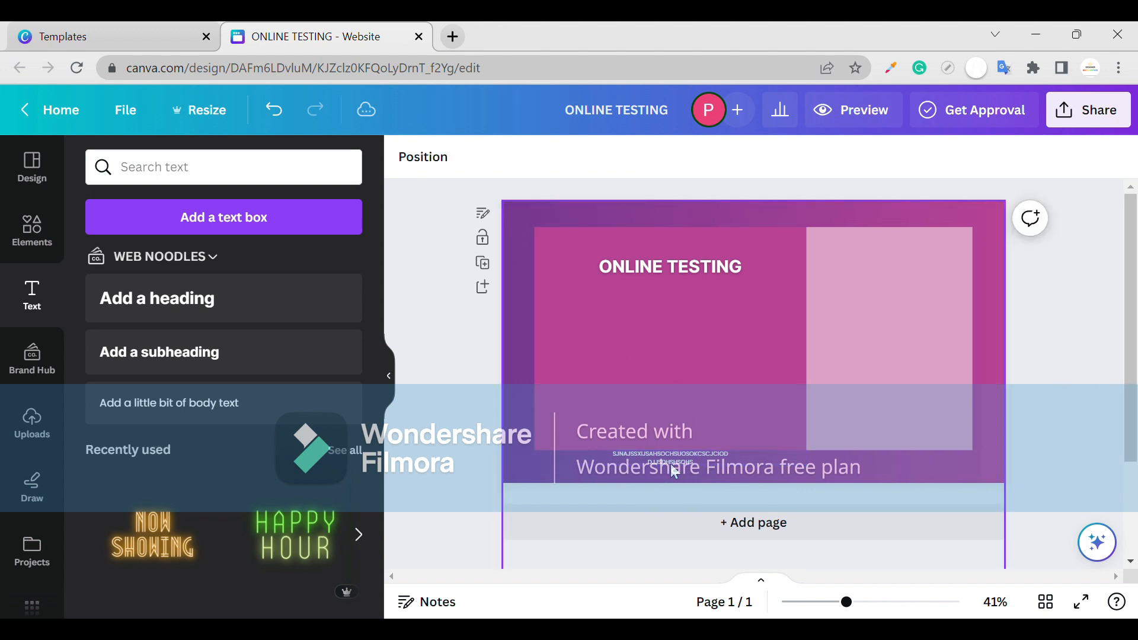
drag(675, 473, 685, 298)
click(706, 335)
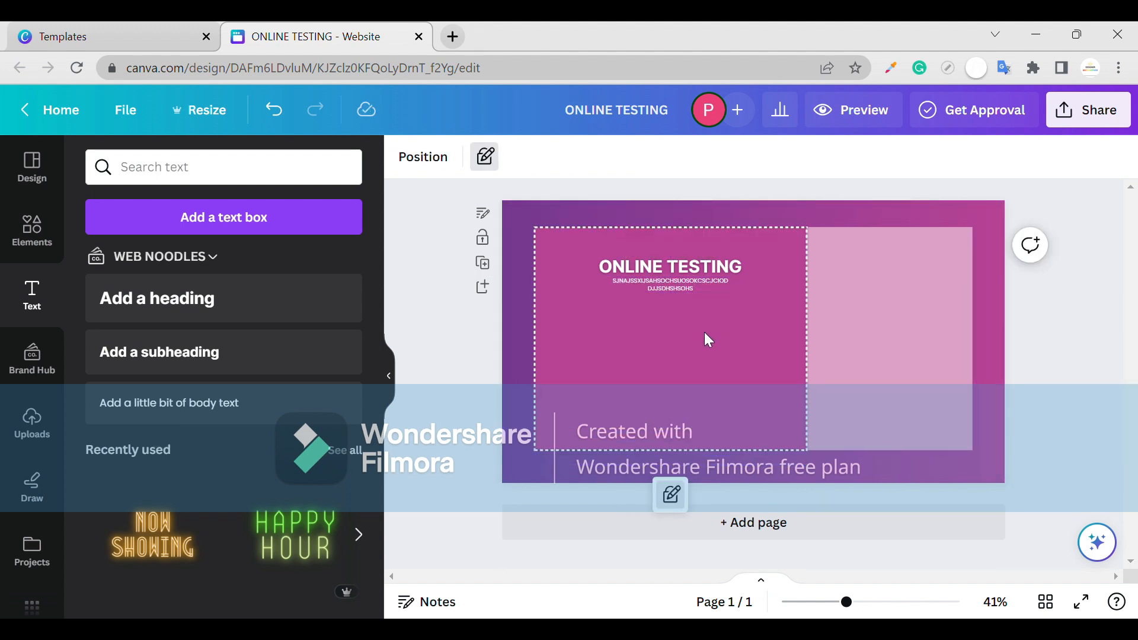
Search the elements for "online test" and look through the photo results for an image matching the page.
click(34, 233)
click(244, 170)
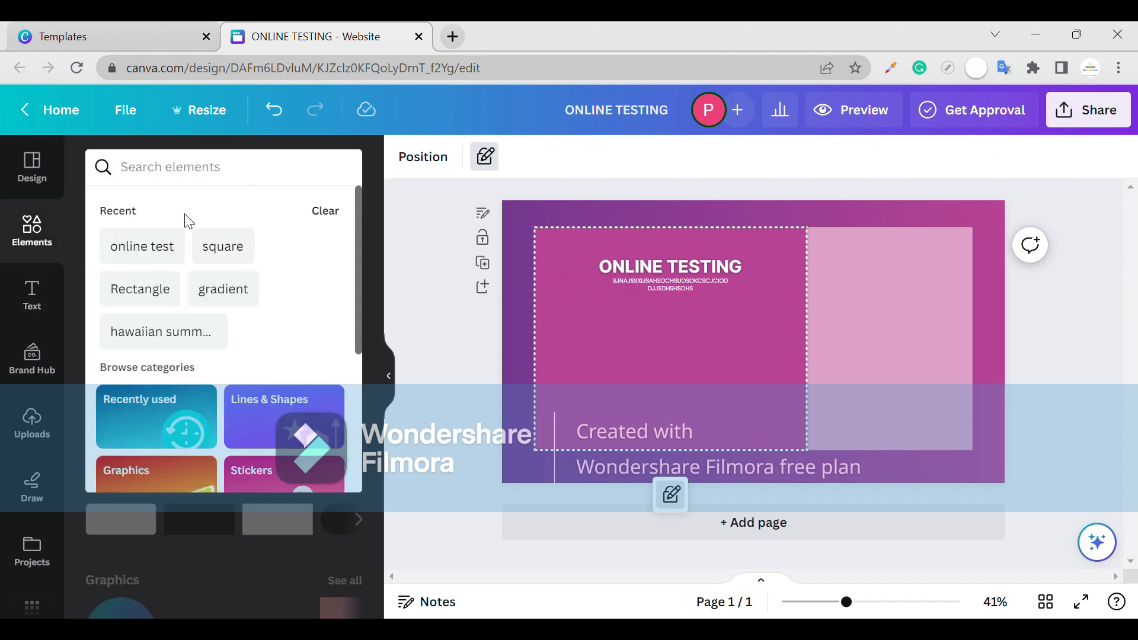
click(175, 243)
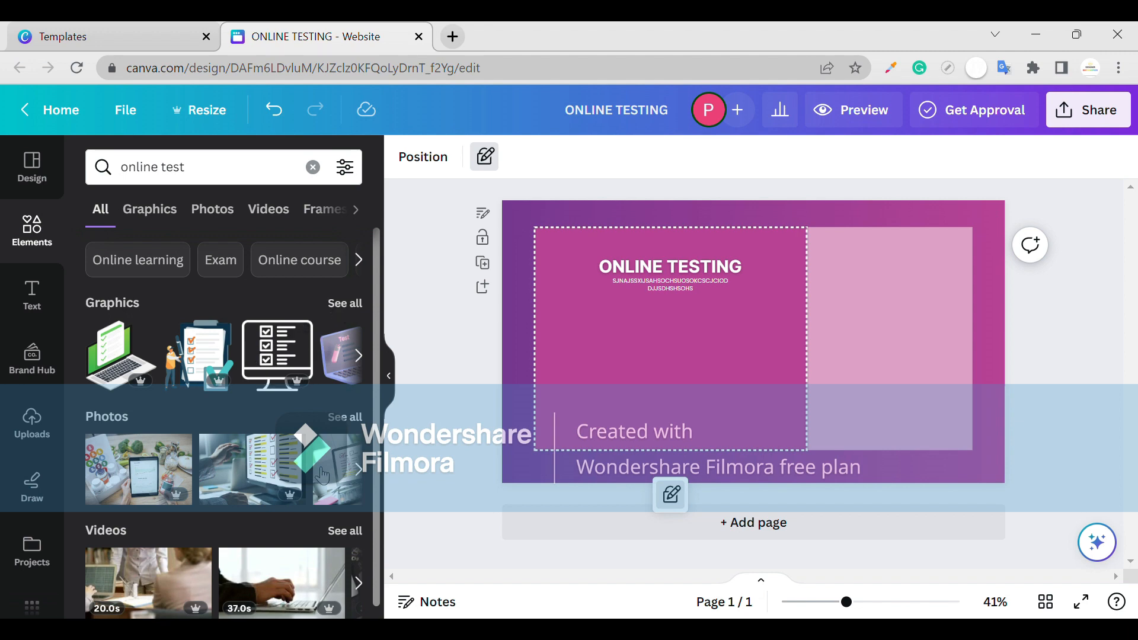
scroll(318, 503, down, 1)
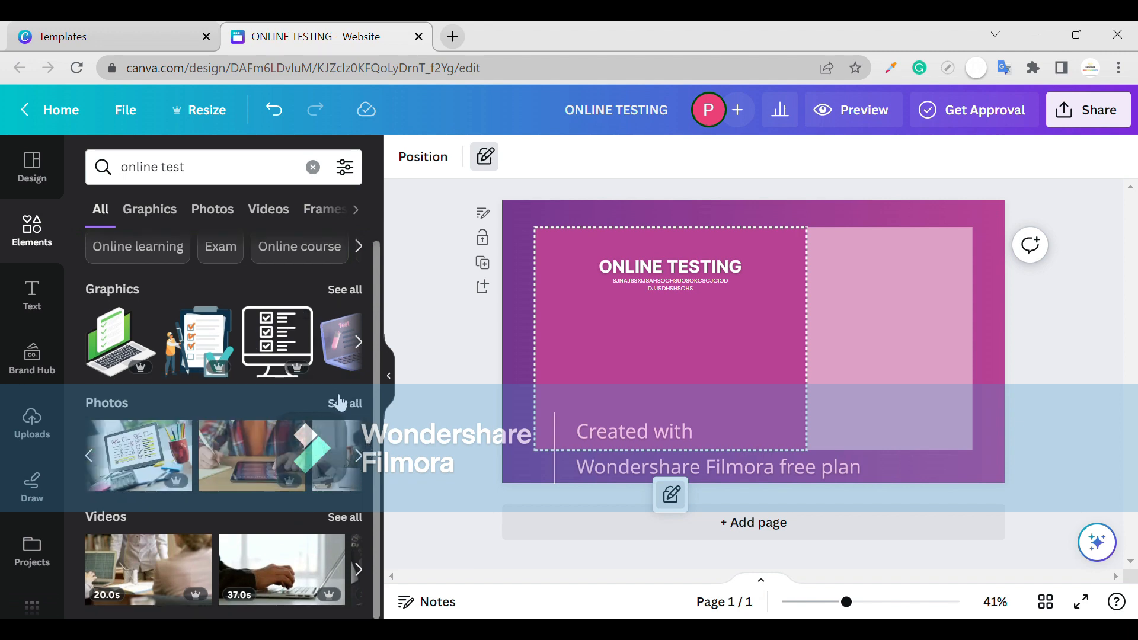
click(344, 403)
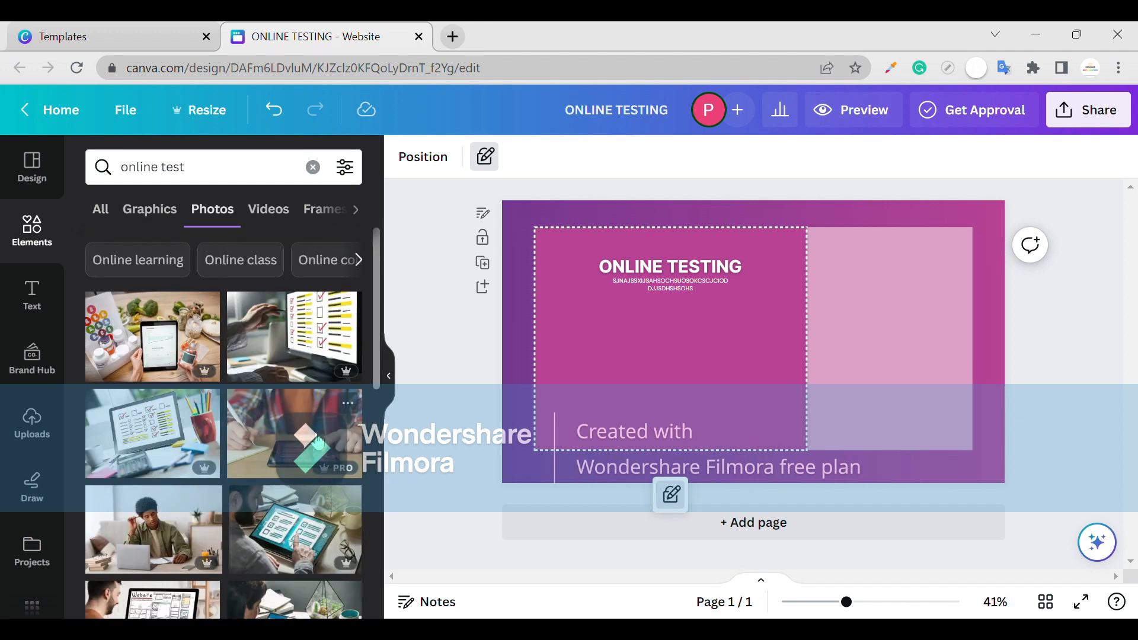
scroll(318, 444, down, 10)
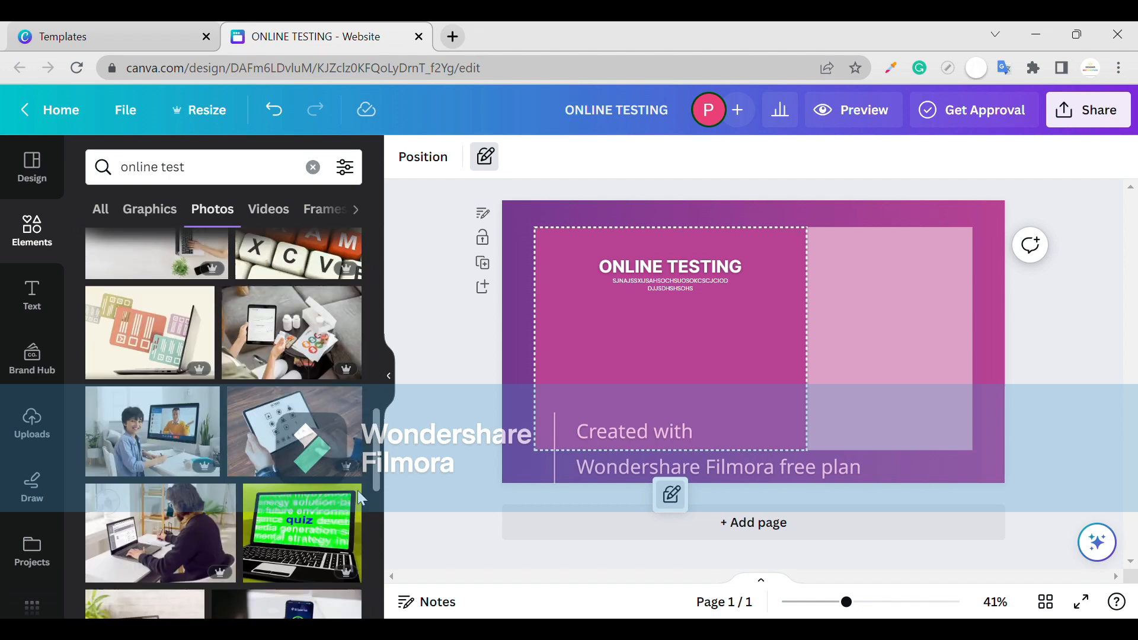
scroll(364, 526, down, 10)
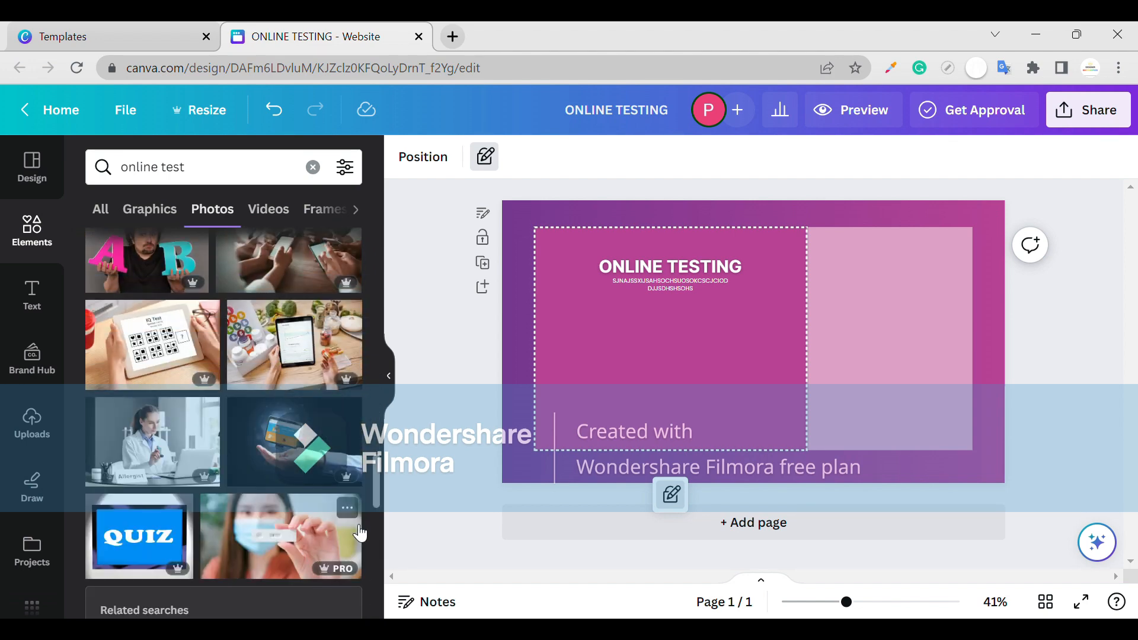
scroll(360, 533, down, 5)
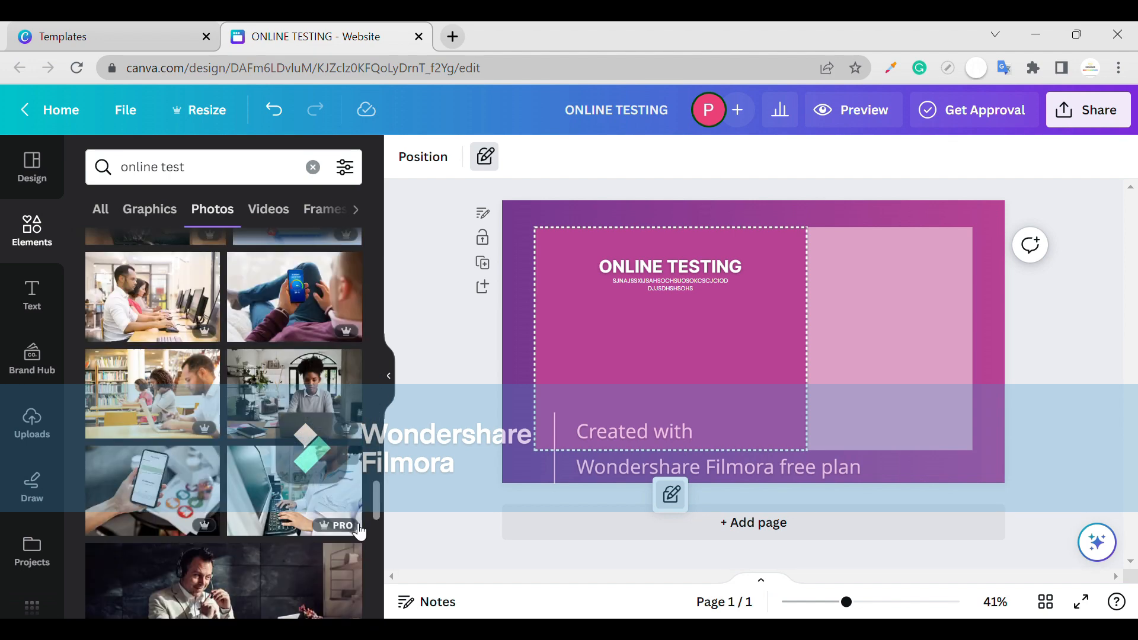
scroll(290, 498, down, 10)
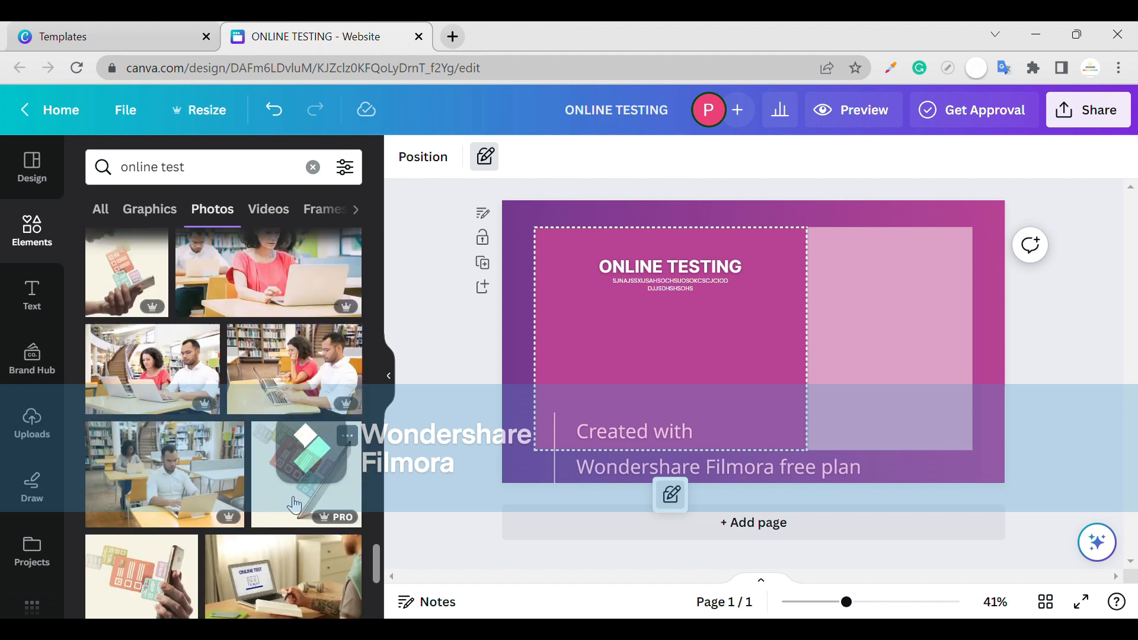
scroll(294, 505, down, 10)
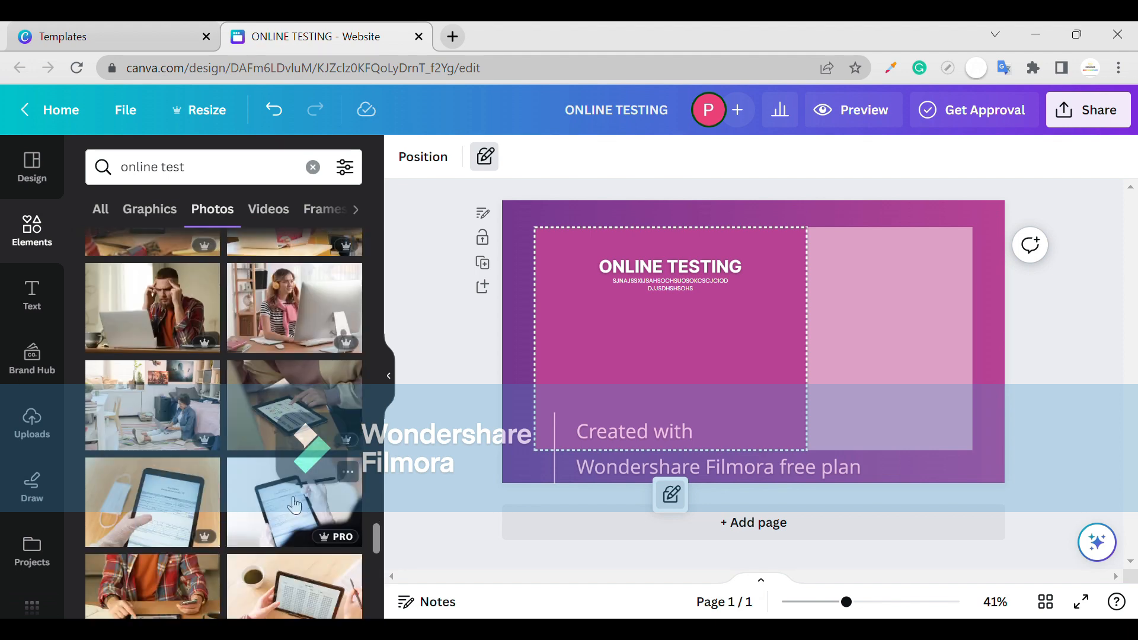
scroll(294, 505, down, 10)
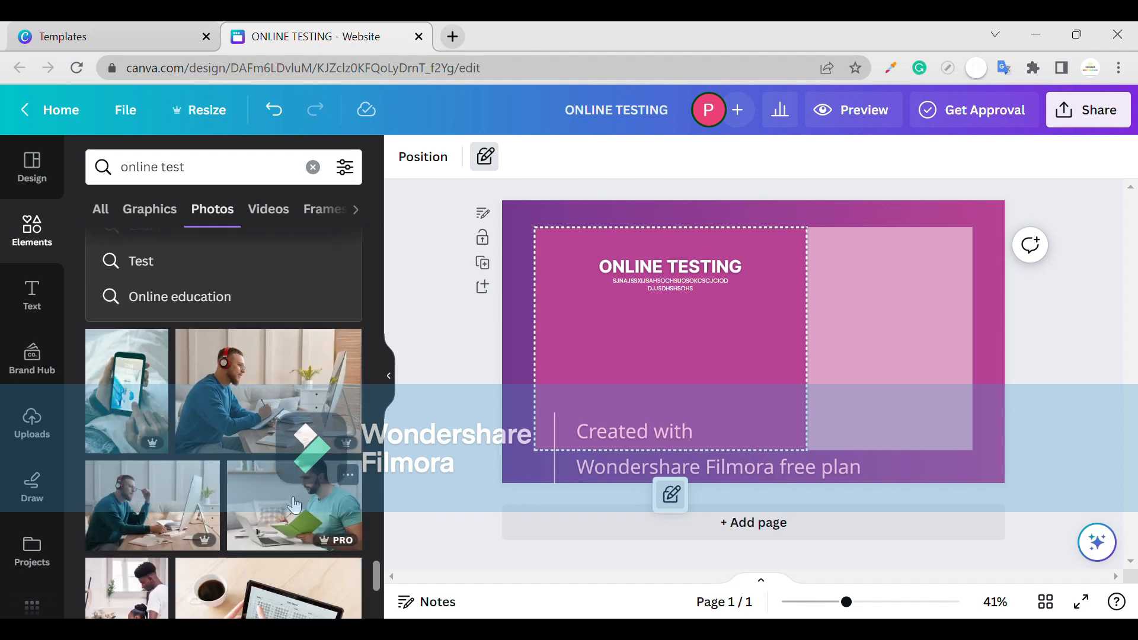
scroll(290, 504, down, 10)
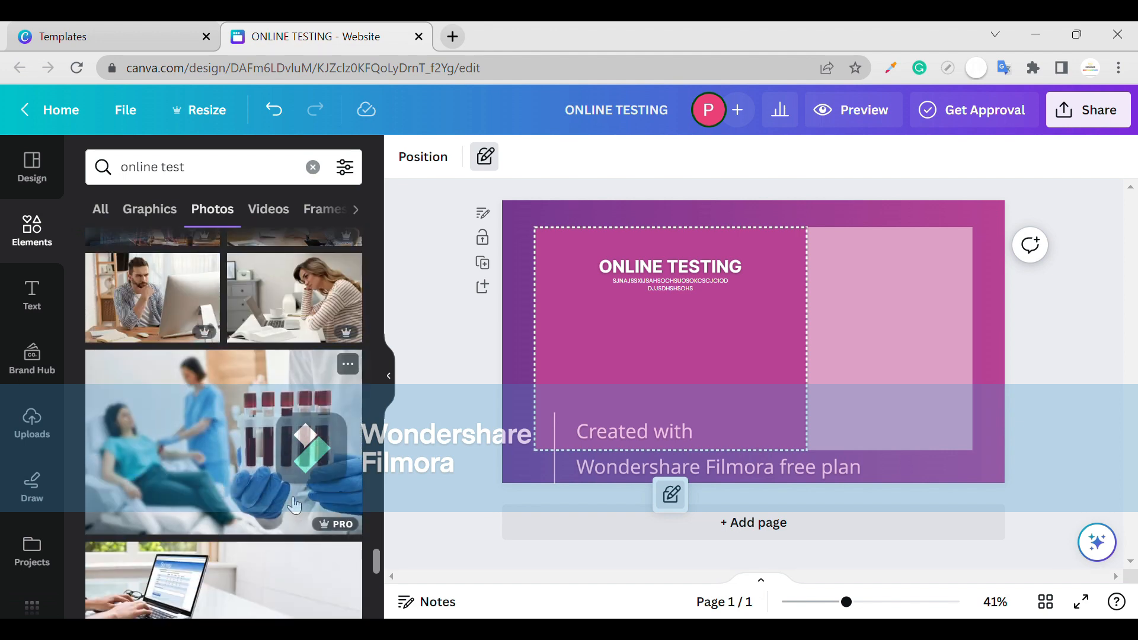
scroll(294, 505, down, 10)
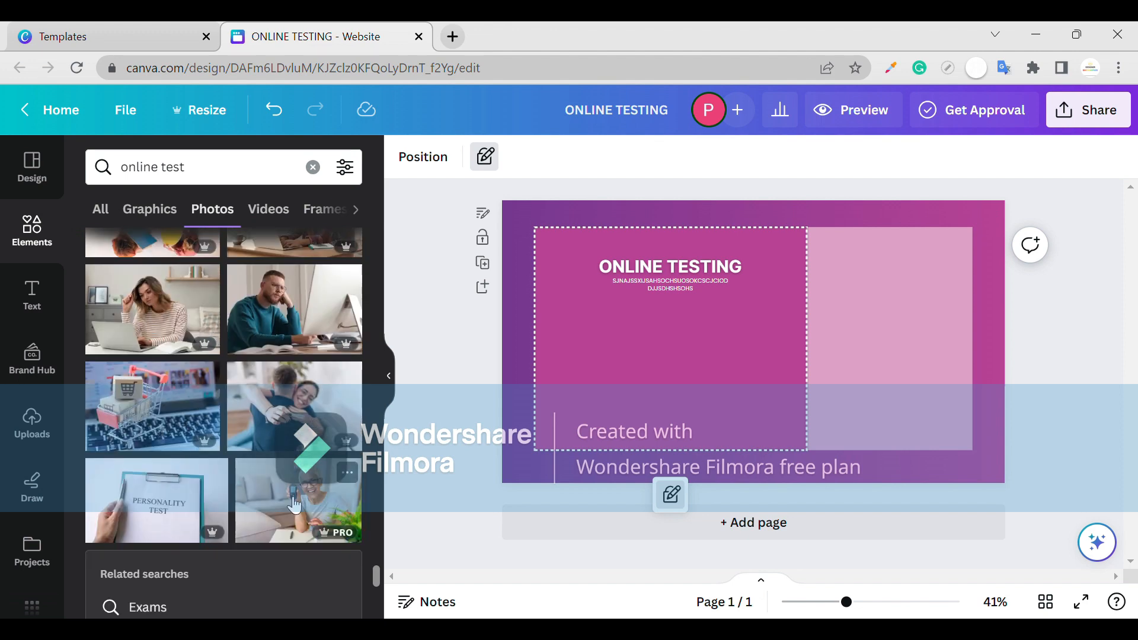
scroll(294, 506, down, 10)
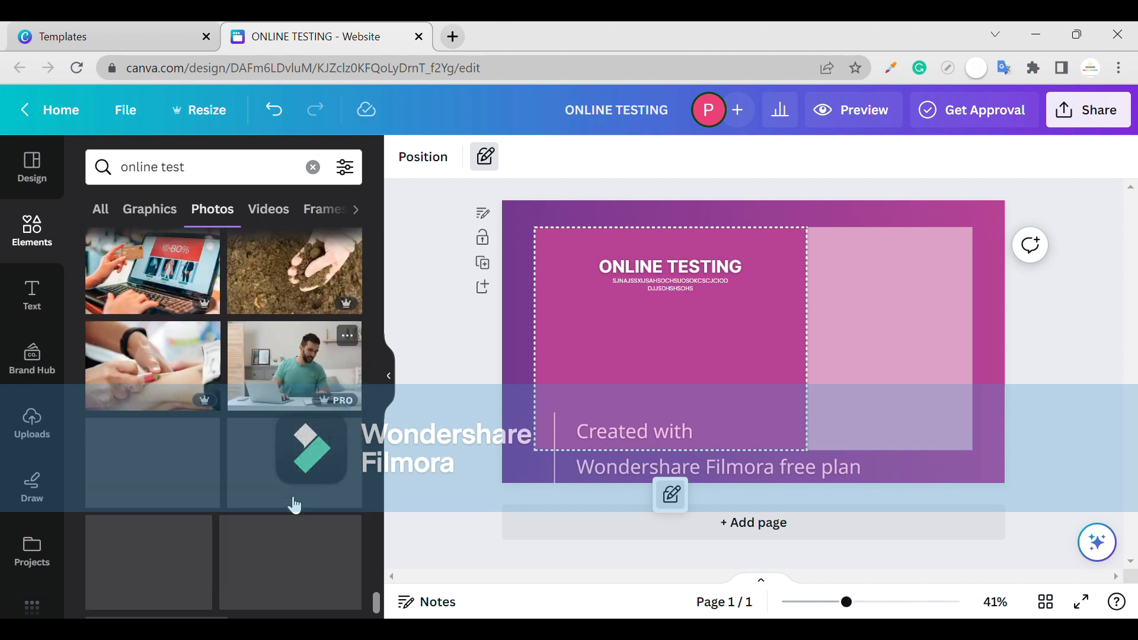
scroll(295, 505, down, 5)
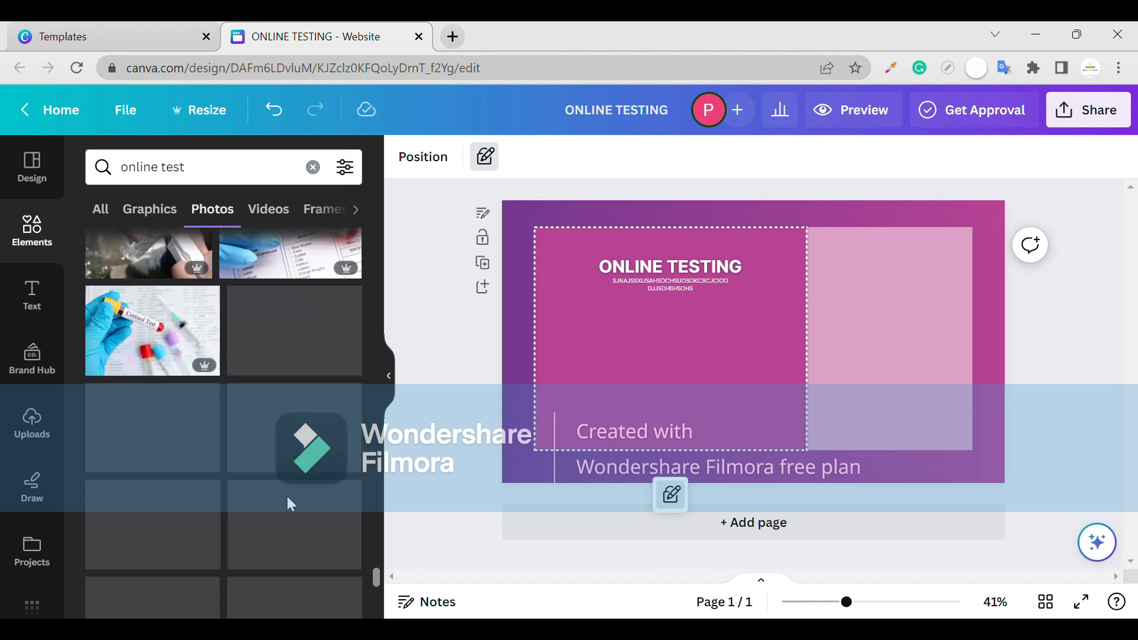
Add the laptop-and-checklist illustration from the "online test" graphics, scaled down in the lower-left part of the dark pink panel.
click(148, 219)
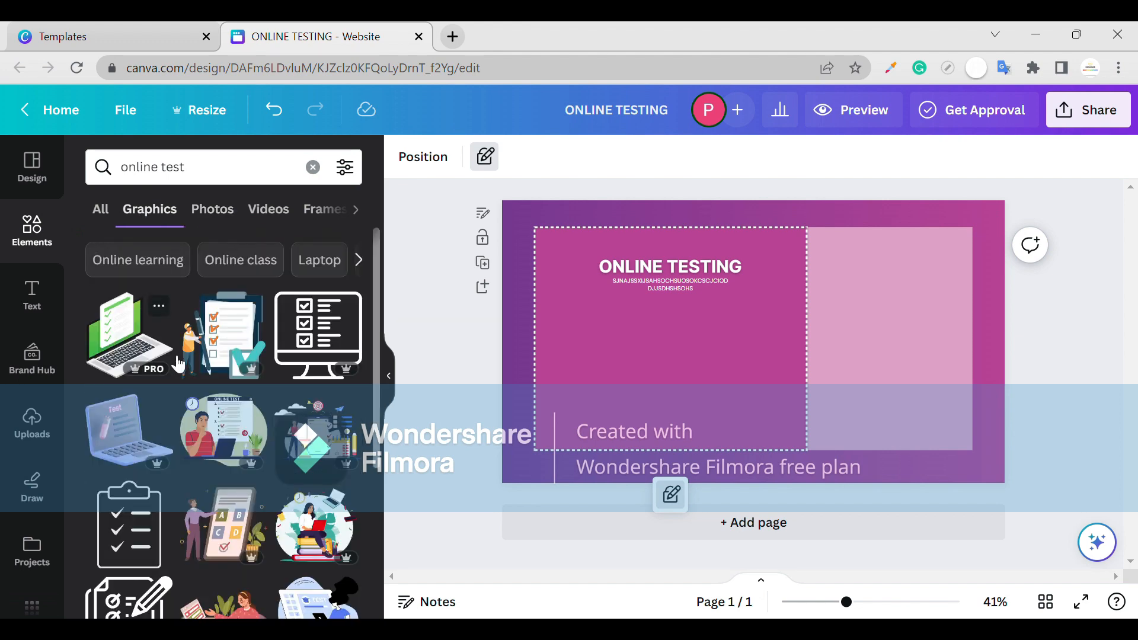
scroll(178, 365, down, 5)
scroll(178, 364, down, 3)
drag(129, 323, 575, 342)
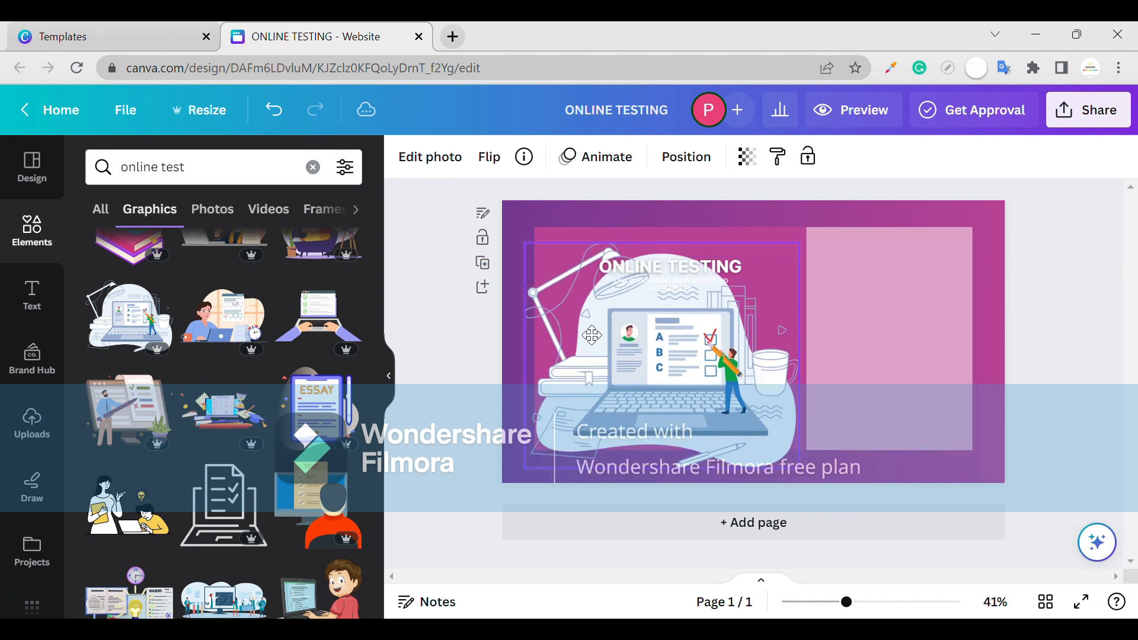
drag(758, 317, 660, 352)
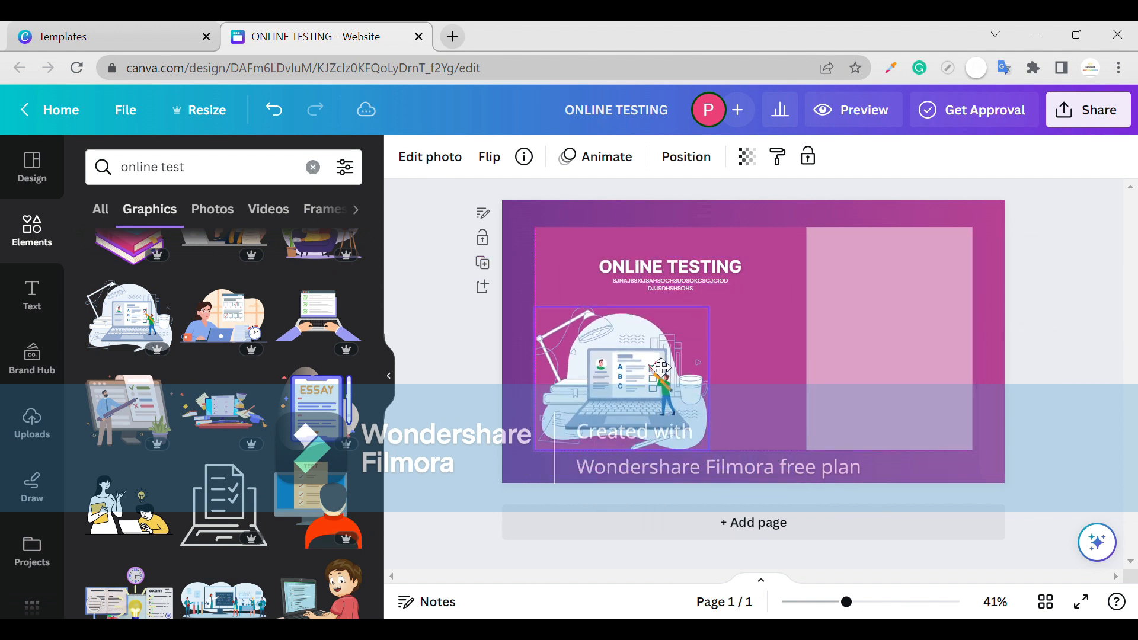
click(424, 513)
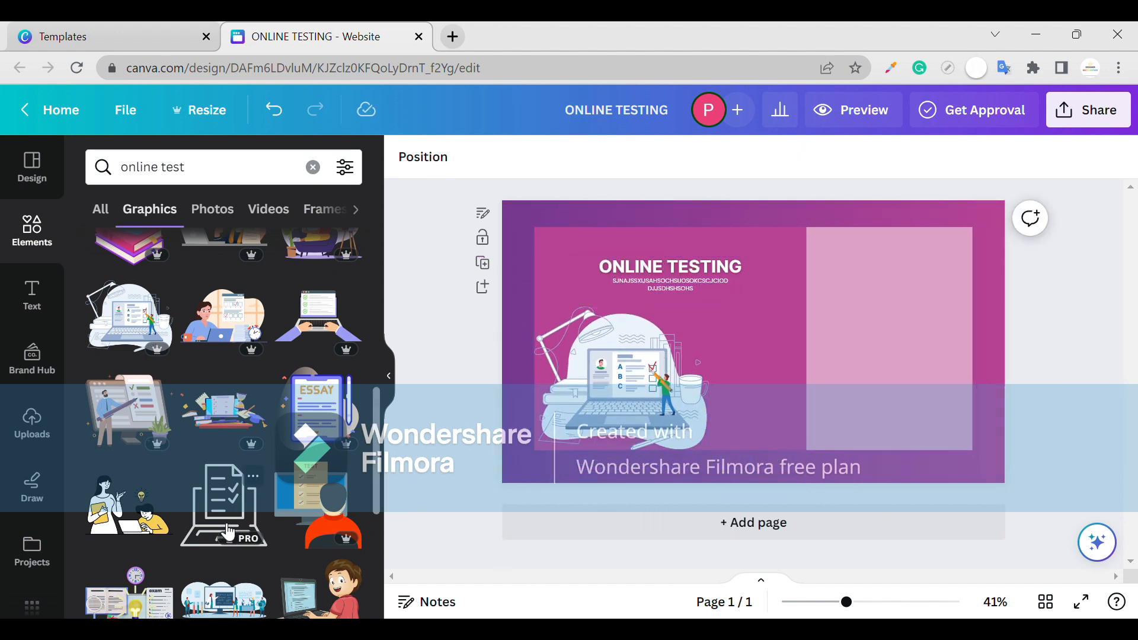
Enlarge the laptop illustration on the dark pink panel to about 522 × 430.
scroll(225, 531, down, 2)
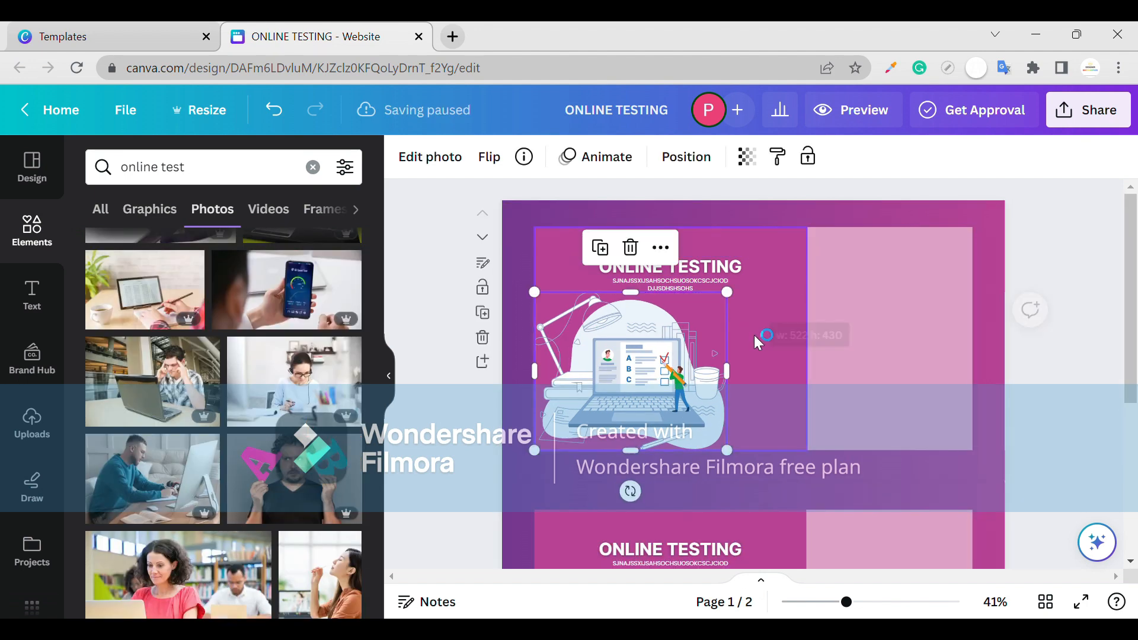
click(754, 336)
click(552, 428)
click(752, 375)
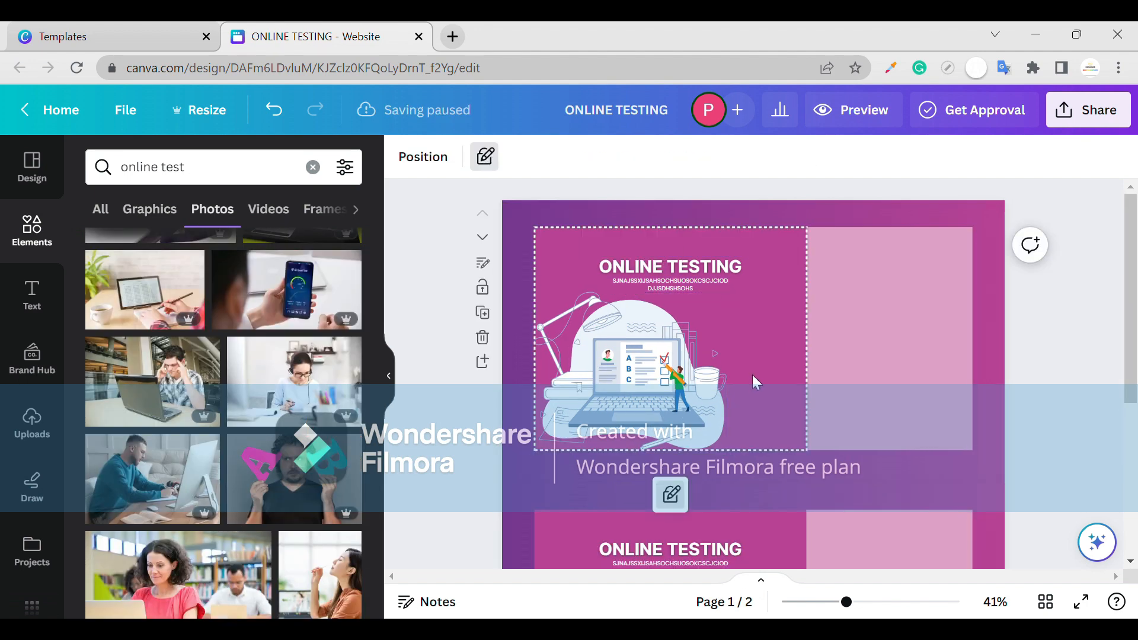
Move the "ONLINE TESTING" heading and its body text slightly higher, clear of the laptop illustration.
scroll(735, 307, up, 3)
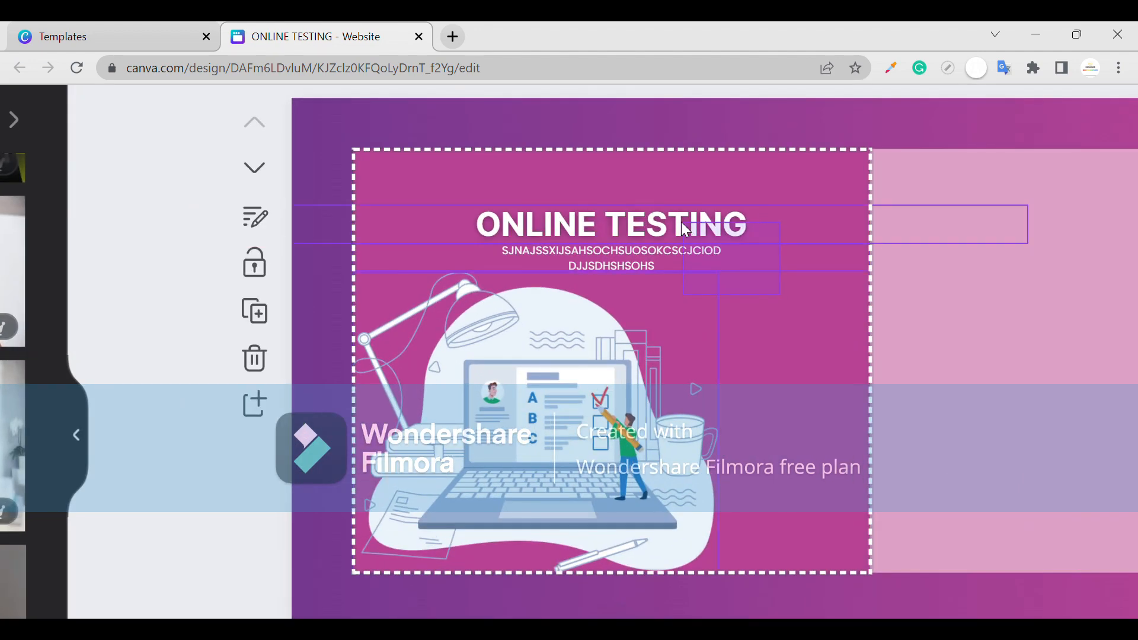
click(769, 226)
drag(769, 226, 776, 209)
click(781, 261)
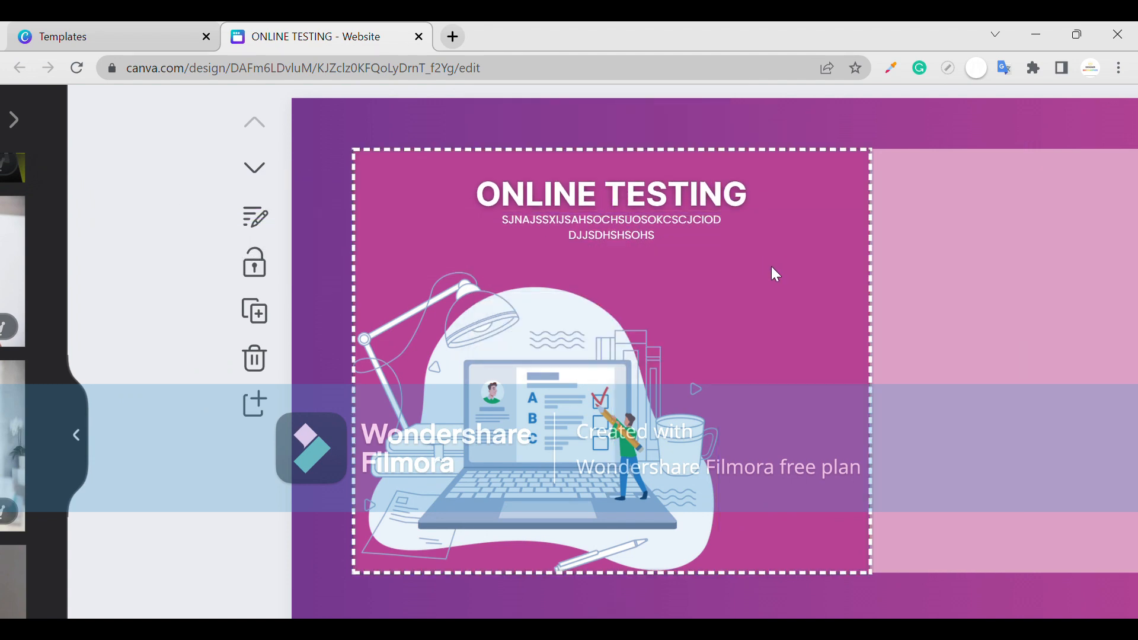
Add a "LOG IN" heading and place it near the top of the light pink panel.
scroll(772, 266, down, 2)
scroll(775, 264, down, 3)
click(800, 270)
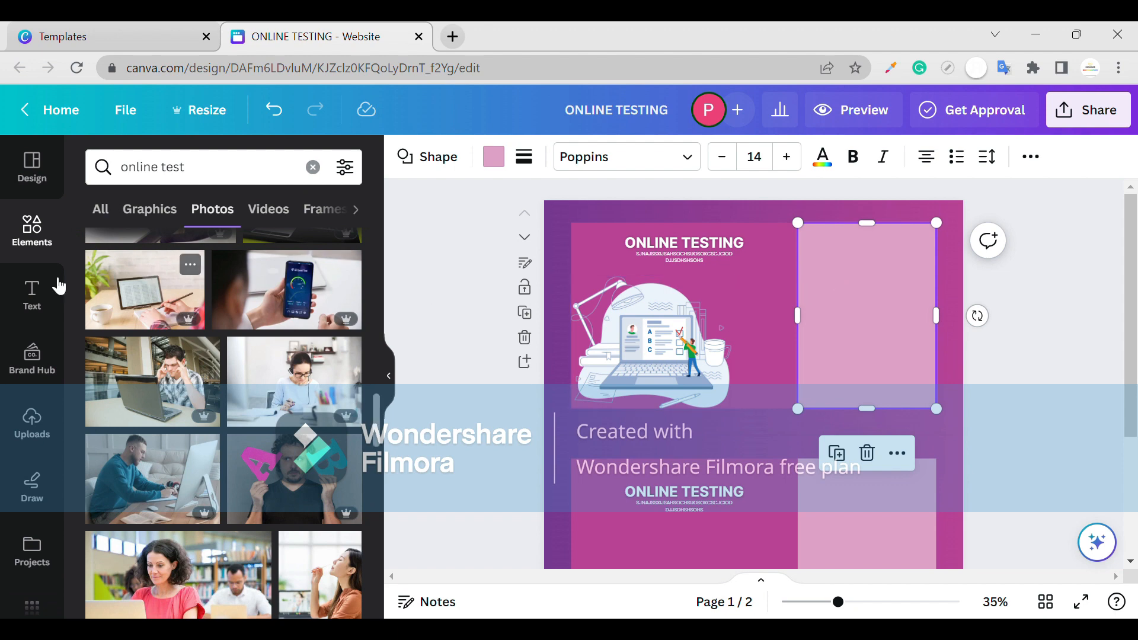
click(59, 286)
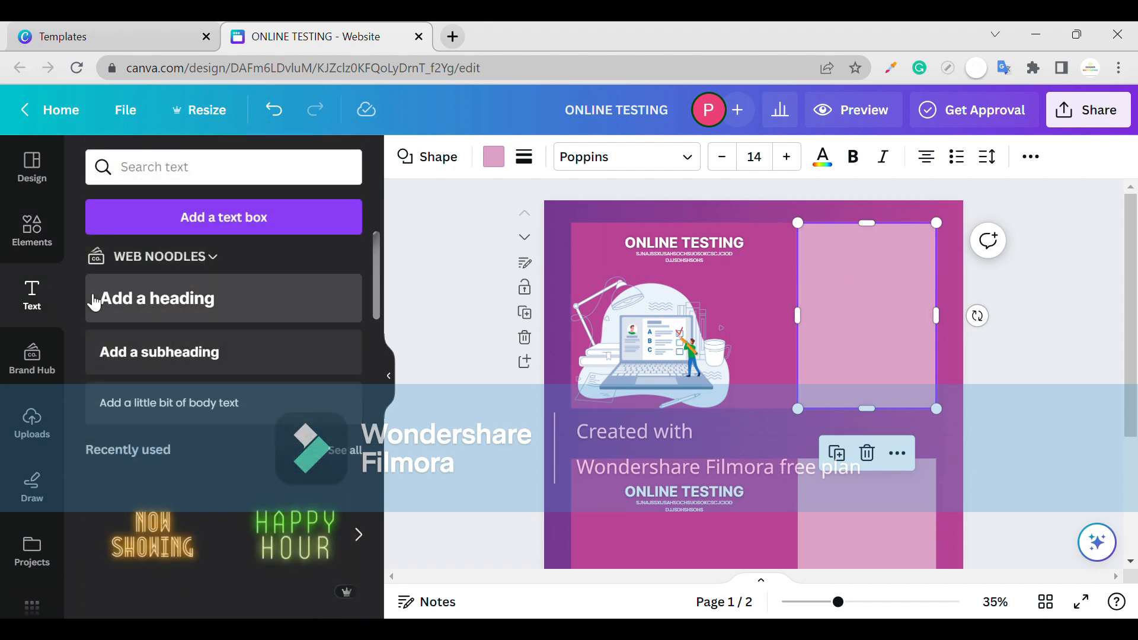
drag(94, 302, 884, 432)
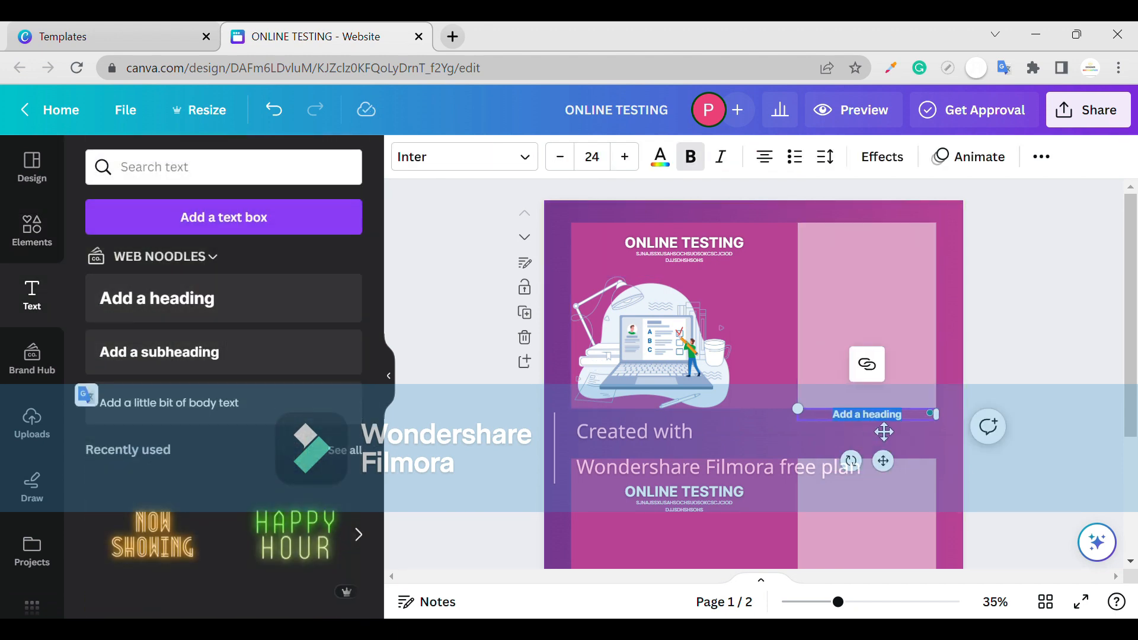
text(LOG IN)
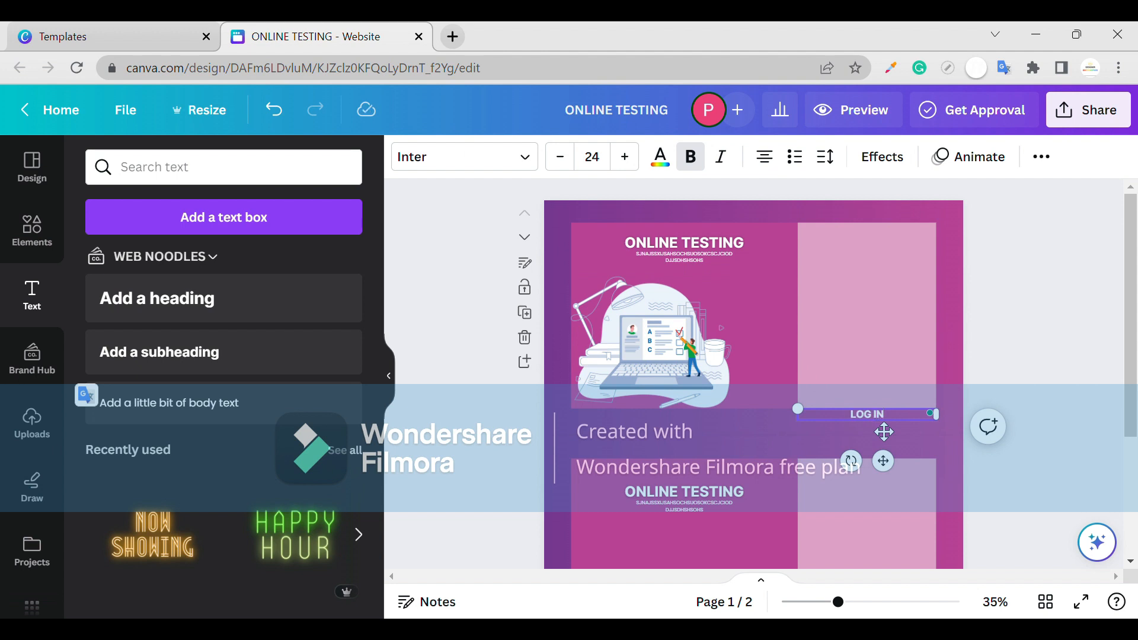
drag(890, 474, 887, 311)
Increase the "LOG IN" heading's font size to 37 and move it slightly higher, centered on the light pink panel.
click(672, 244)
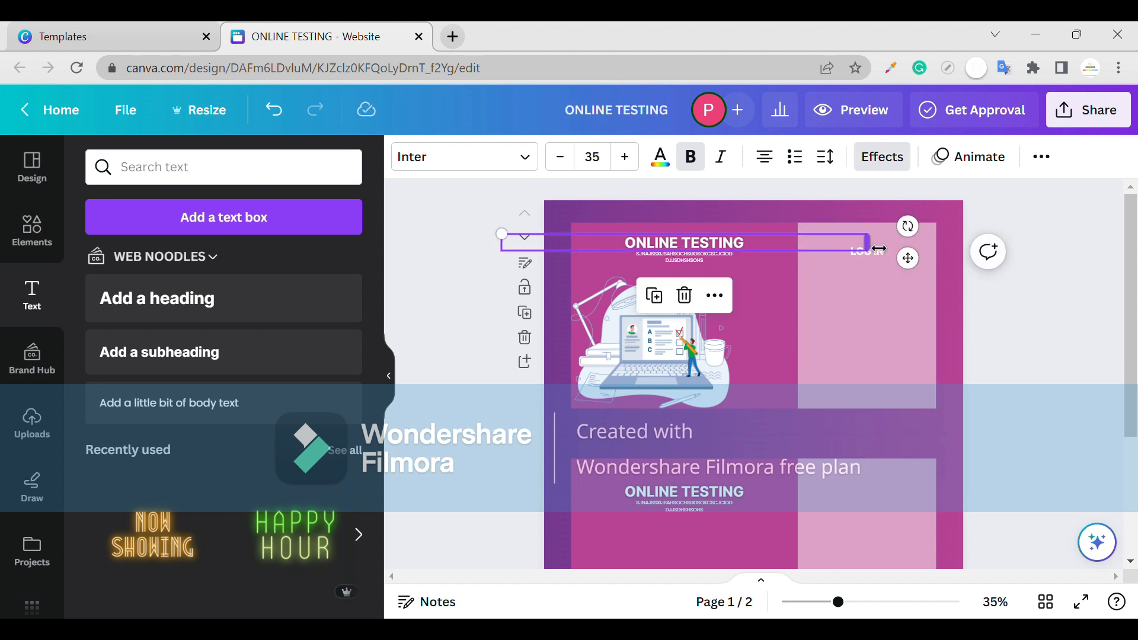
click(882, 256)
click(630, 159)
click(629, 159)
click(630, 158)
click(630, 159)
click(630, 159)
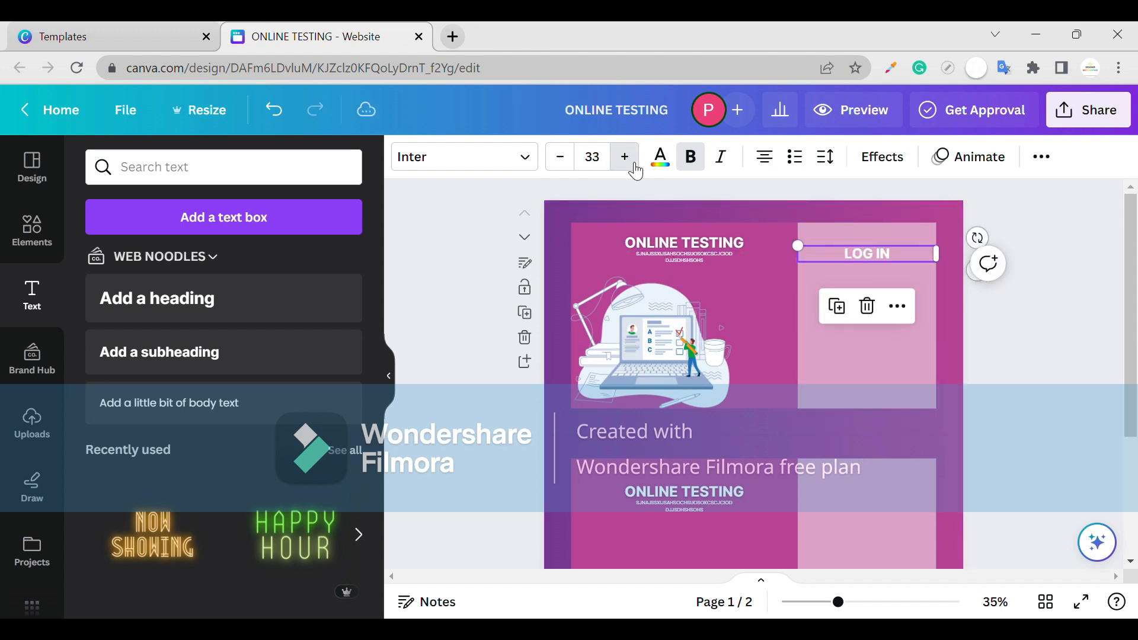
click(630, 158)
click(630, 159)
click(1070, 336)
drag(888, 255, 883, 254)
Set the "LOG IN" heading's text color to purple #753895.
click(659, 157)
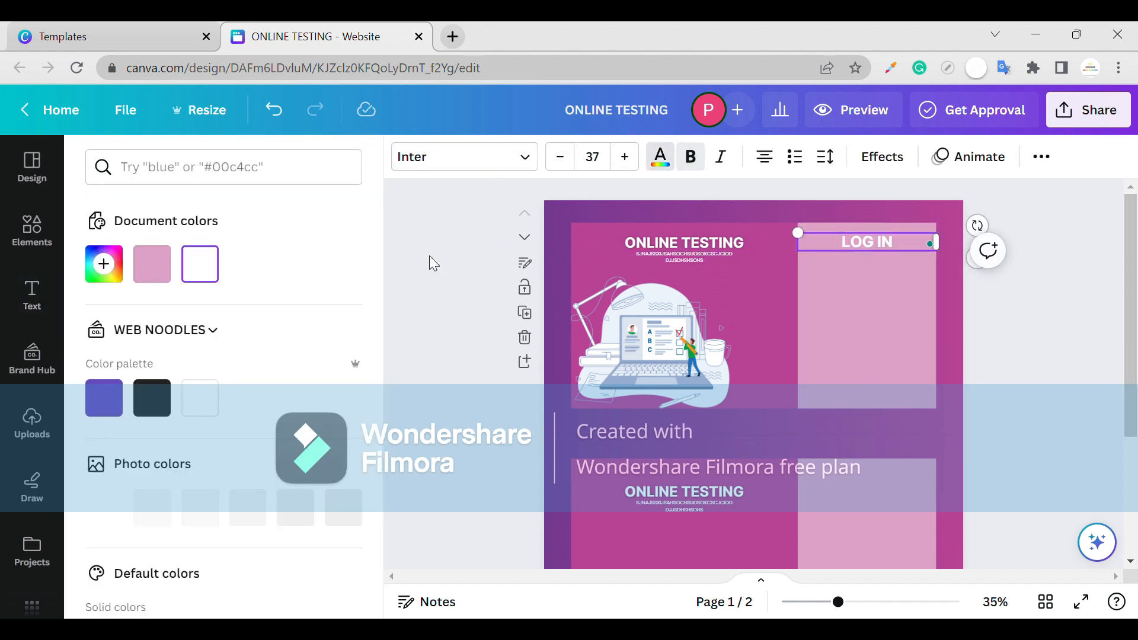
scroll(258, 427, down, 4)
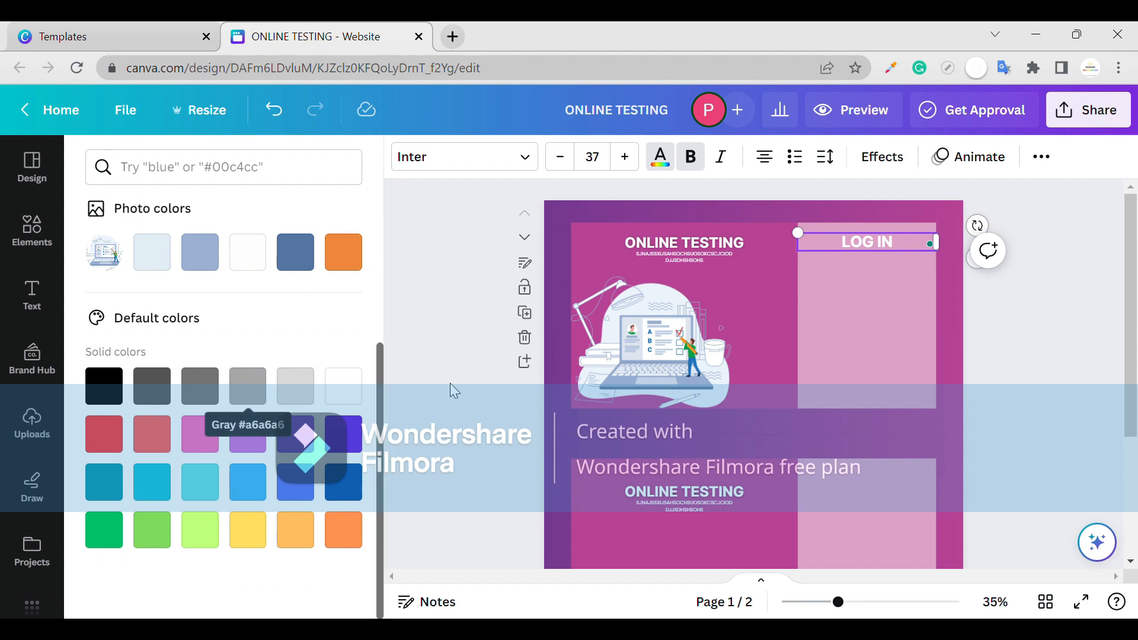
scroll(764, 475, down, 5)
scroll(765, 476, up, 5)
scroll(223, 304, up, 4)
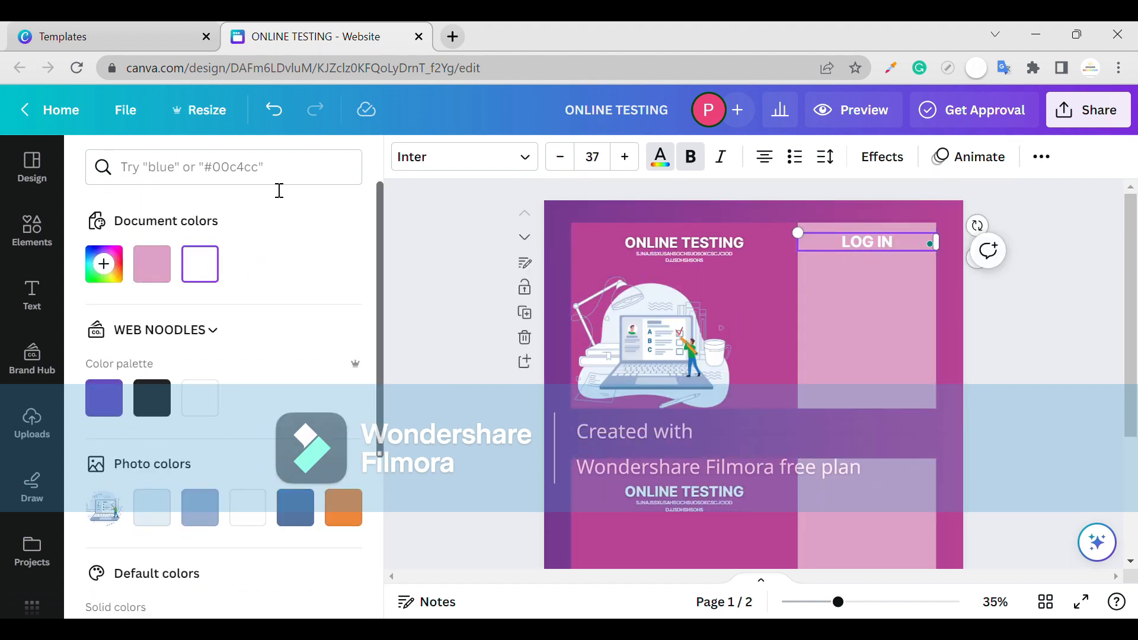
click(206, 171)
text(#)
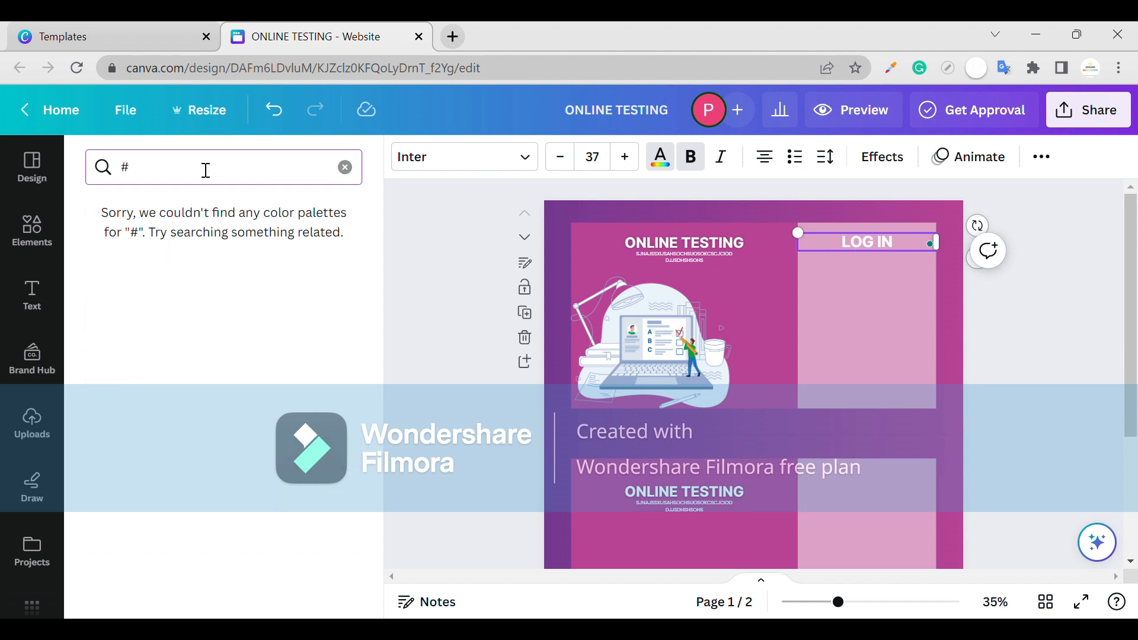
text(75)
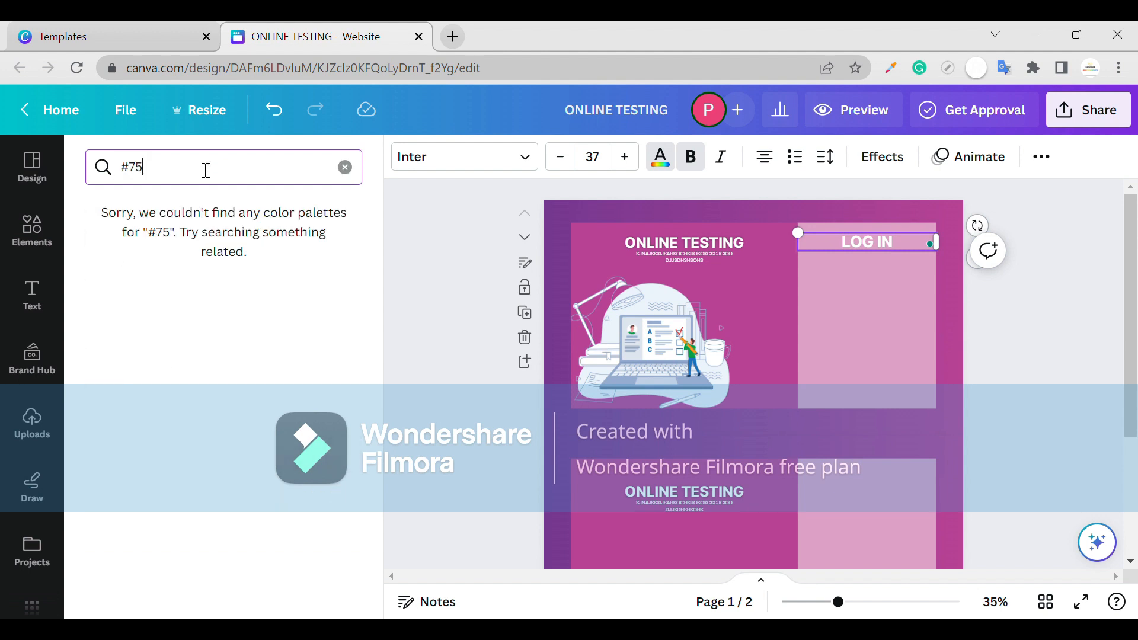
text(38)
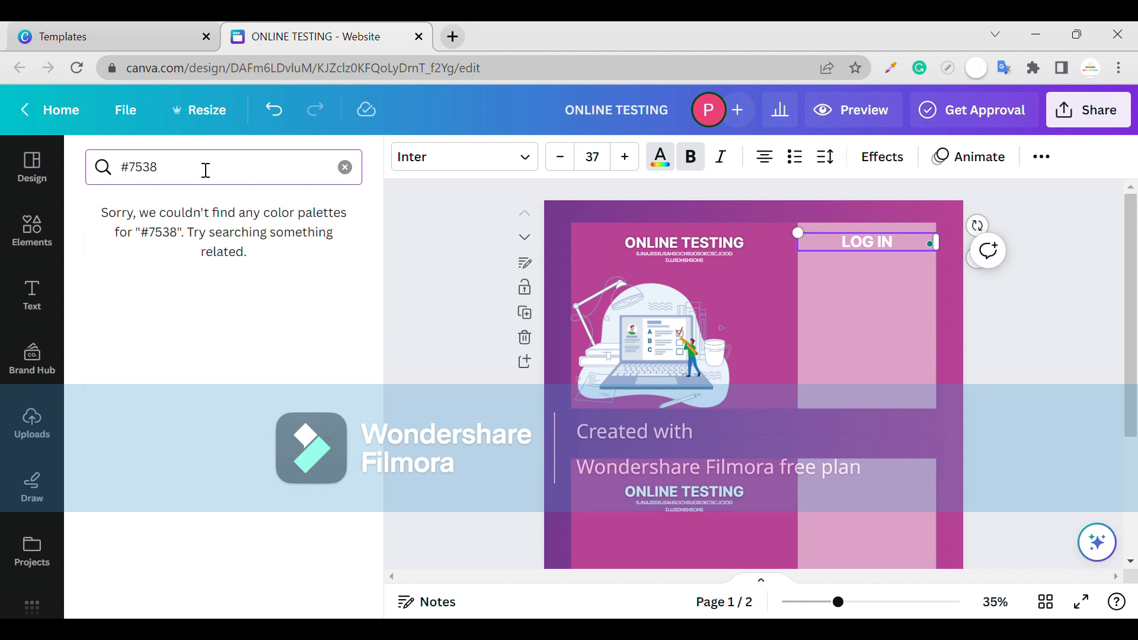
text(95)
click(104, 246)
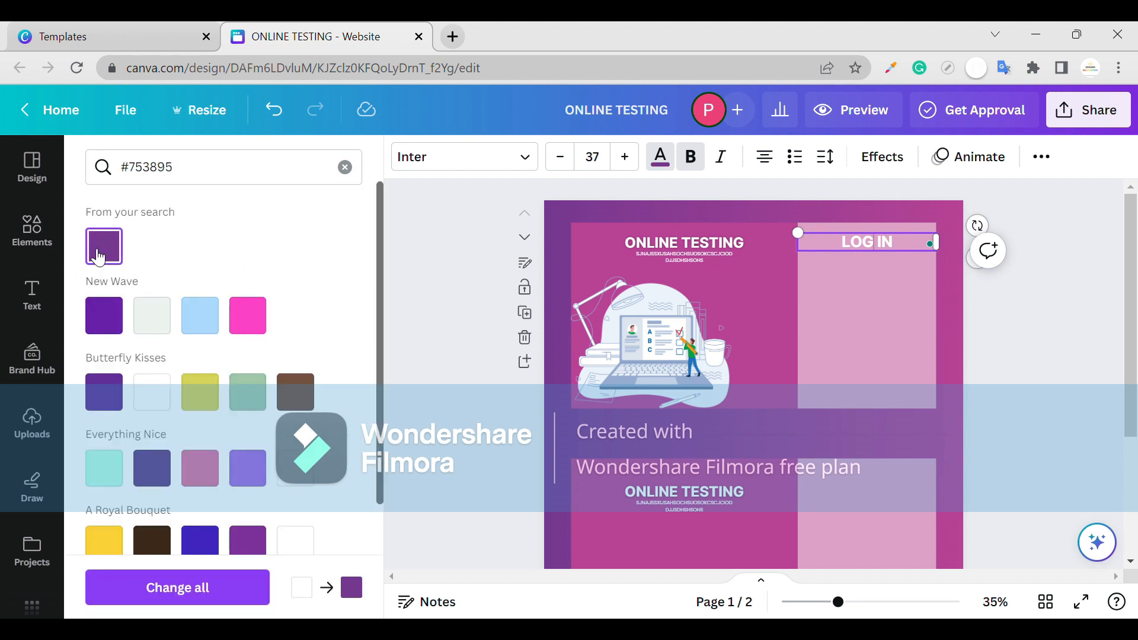
Apply the purple color #753895 to the "LOG IN" heading text.
click(838, 301)
click(848, 242)
click(111, 245)
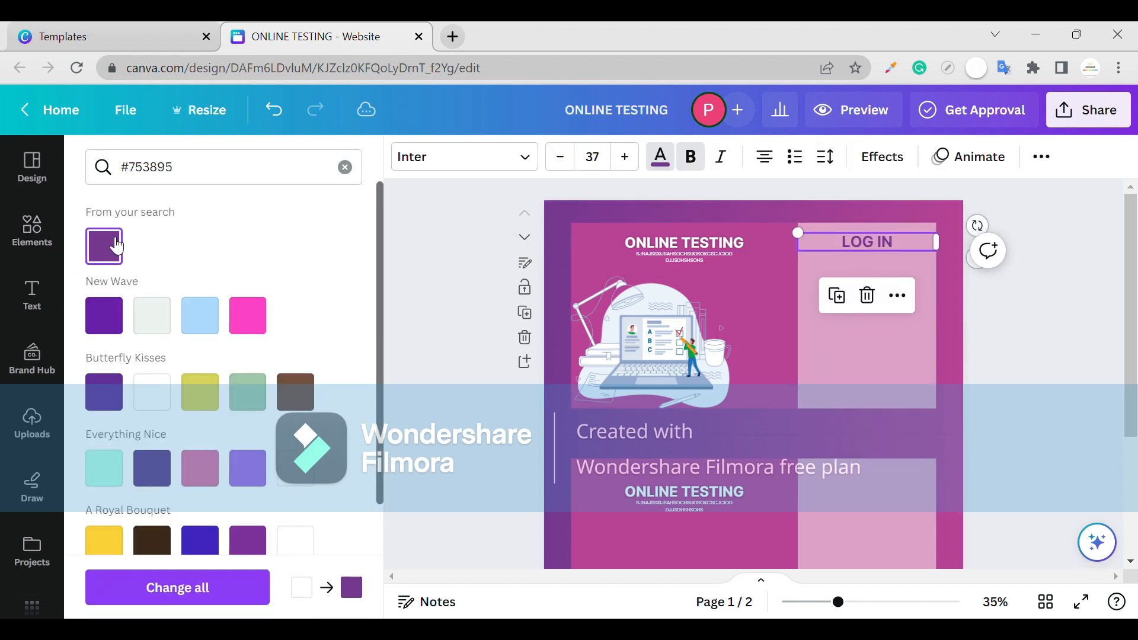
click(867, 246)
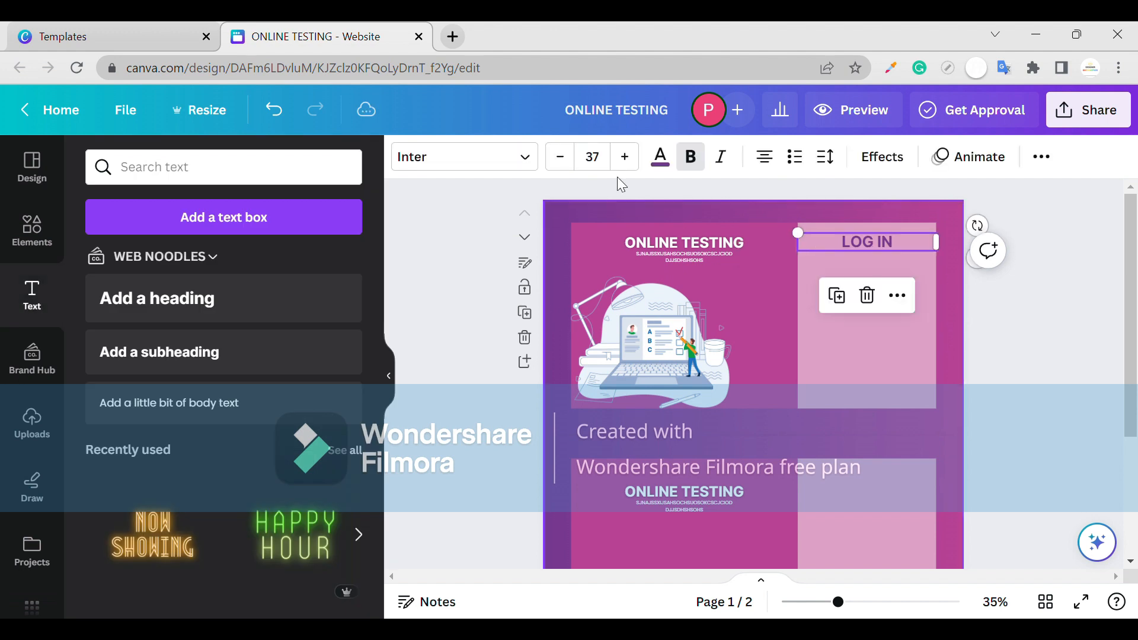
Set the "LOG IN" heading's text color to magenta #B8439A.
click(659, 157)
click(344, 167)
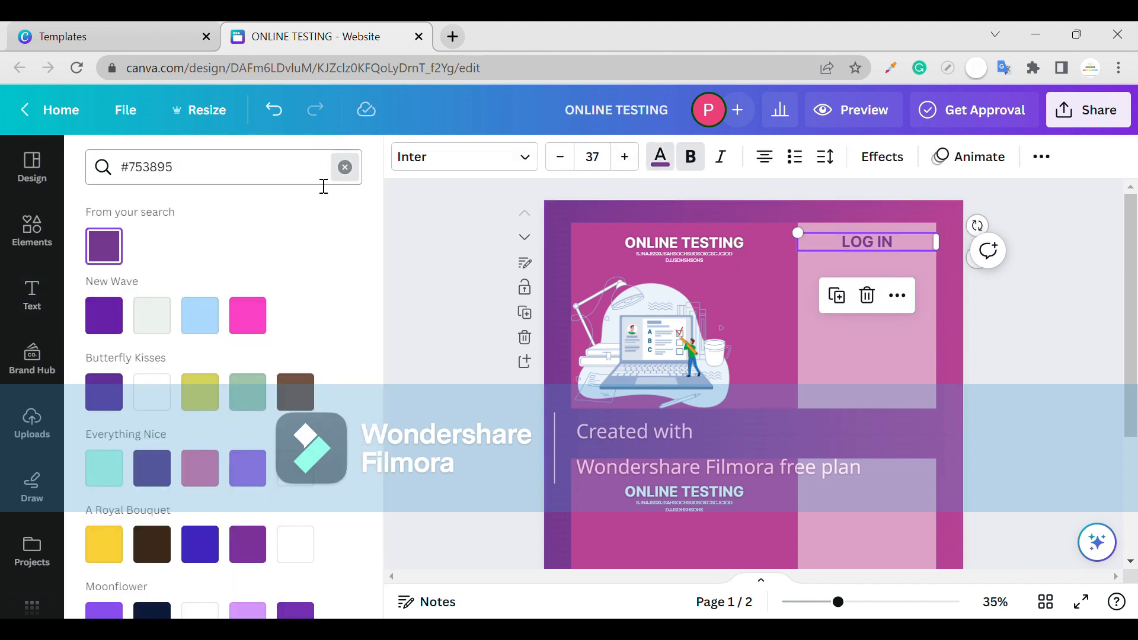
text(#)
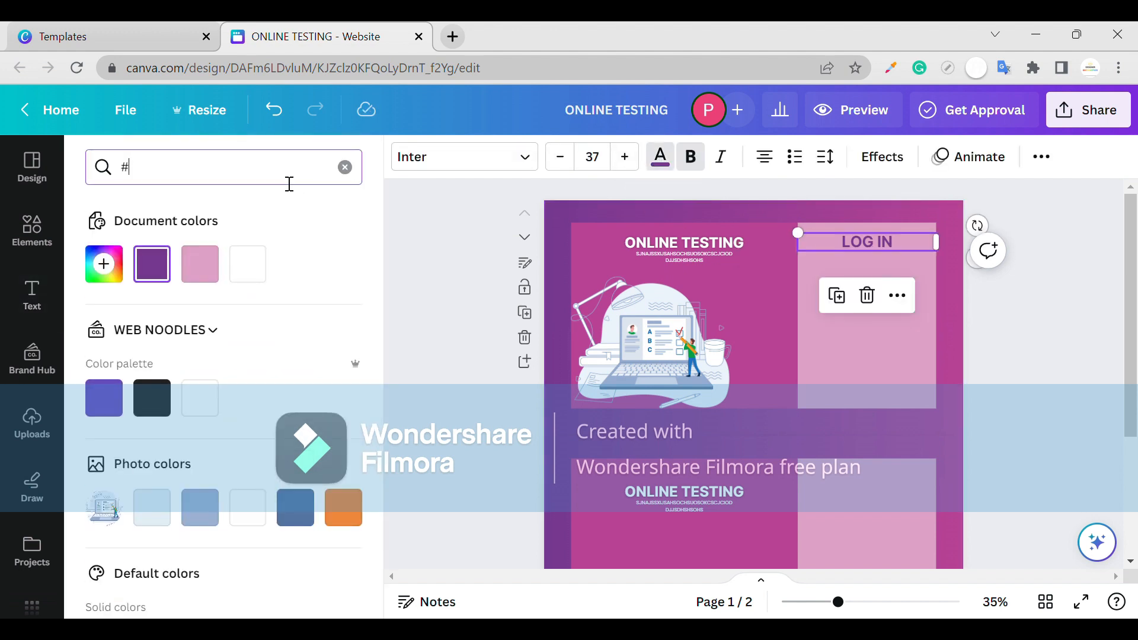
text(B84)
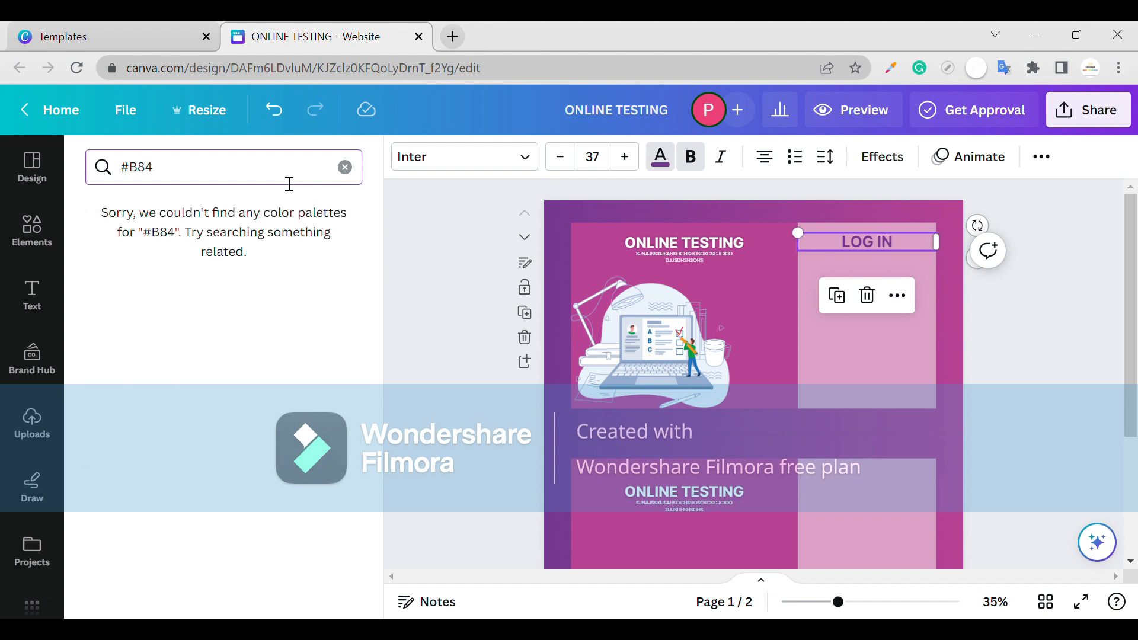
text(39A)
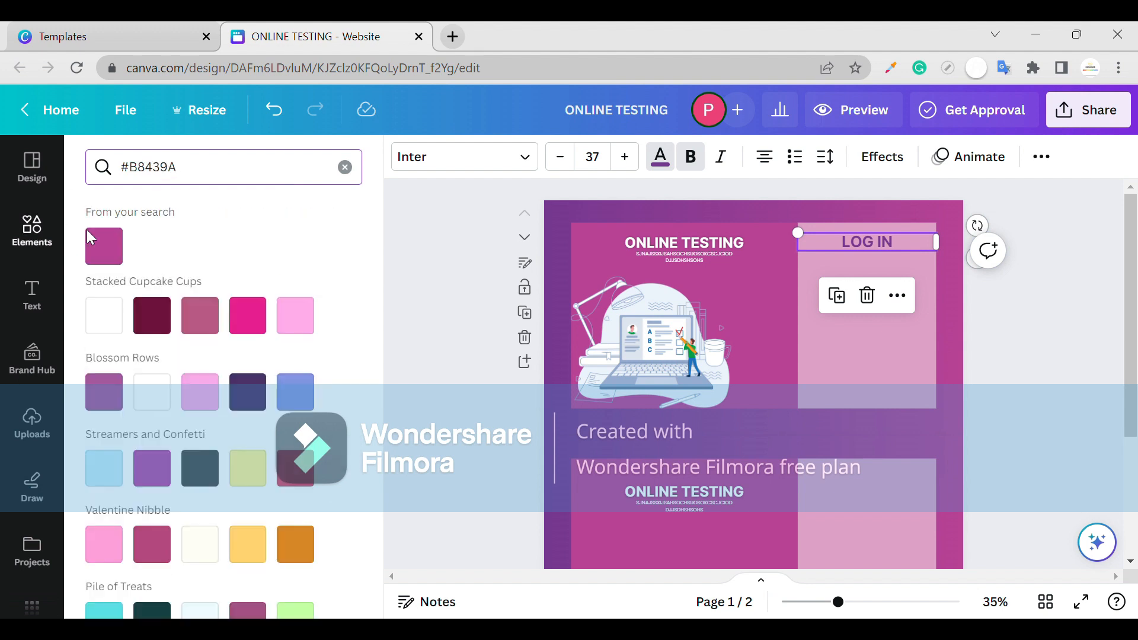
click(988, 250)
key(Escape)
click(891, 269)
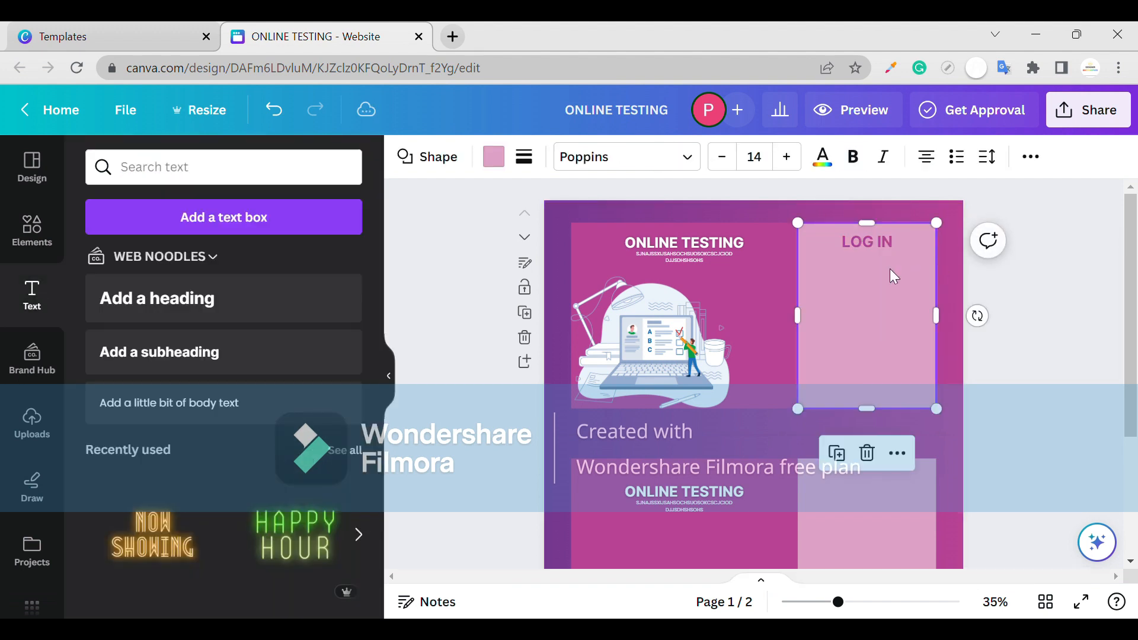
Change the "LOG IN" heading's font to Libre Franklin Bold.
click(872, 242)
click(521, 157)
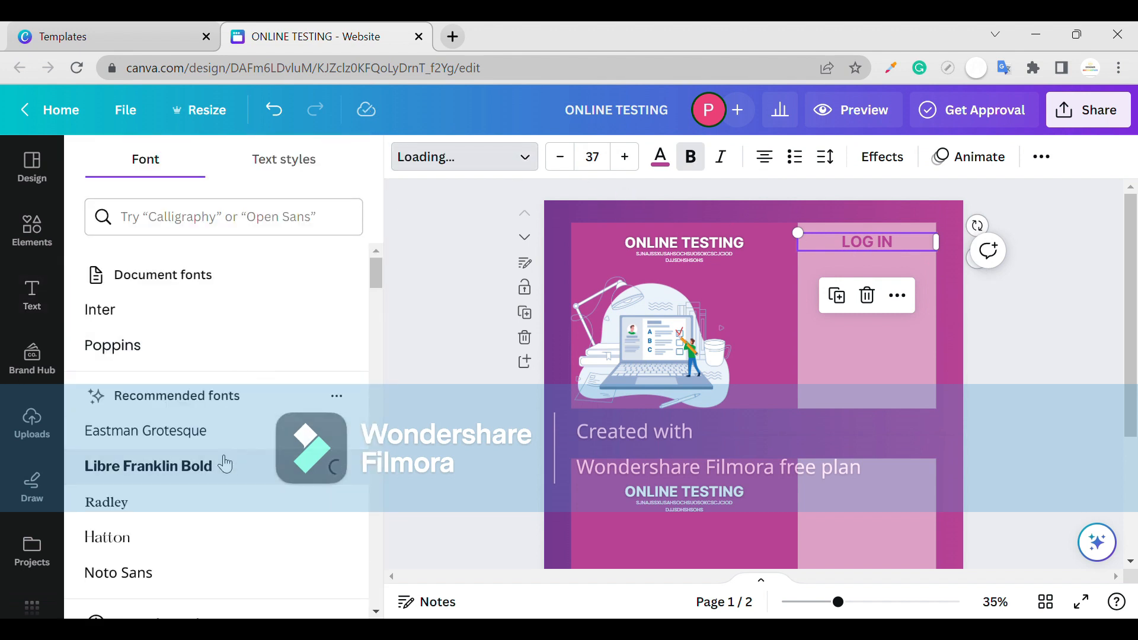
scroll(224, 461, down, 15)
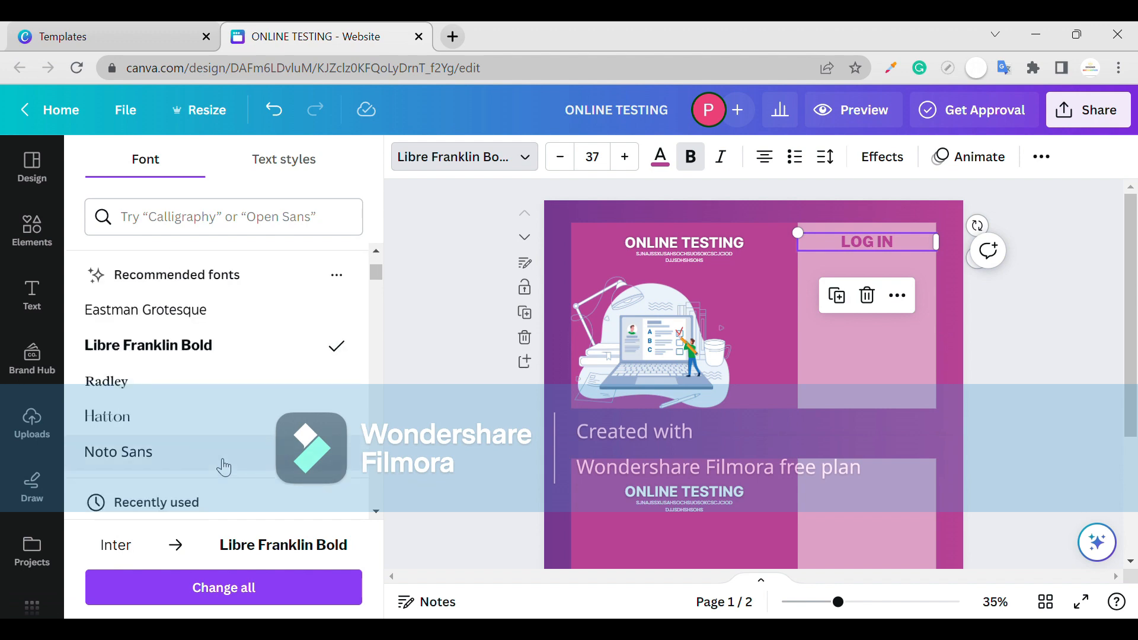
scroll(222, 456, down, 8)
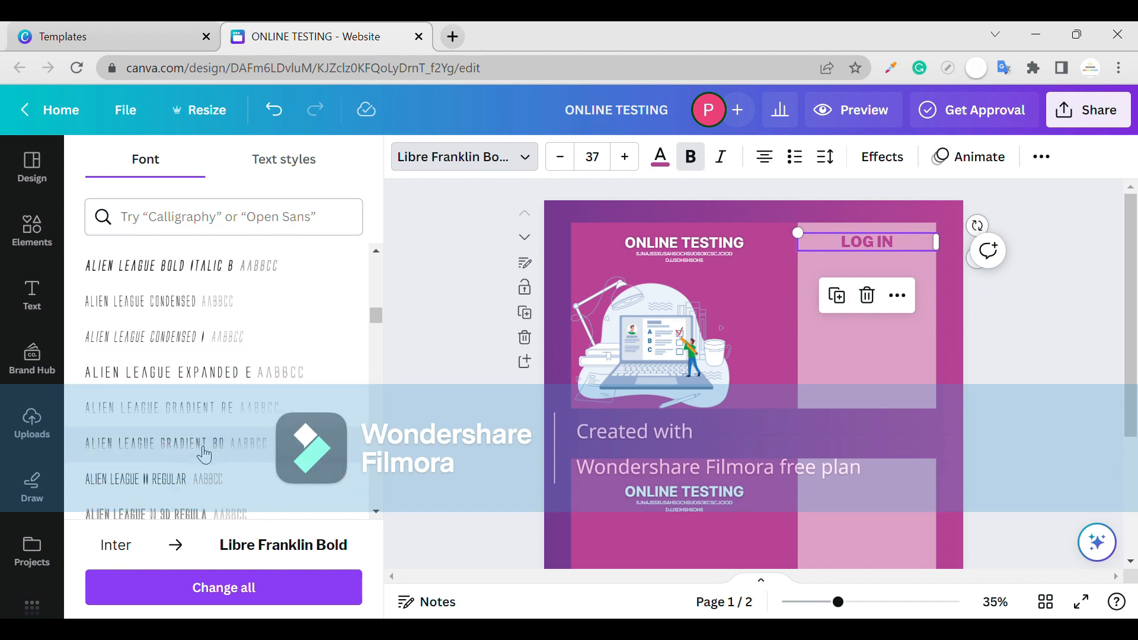
key(Escape)
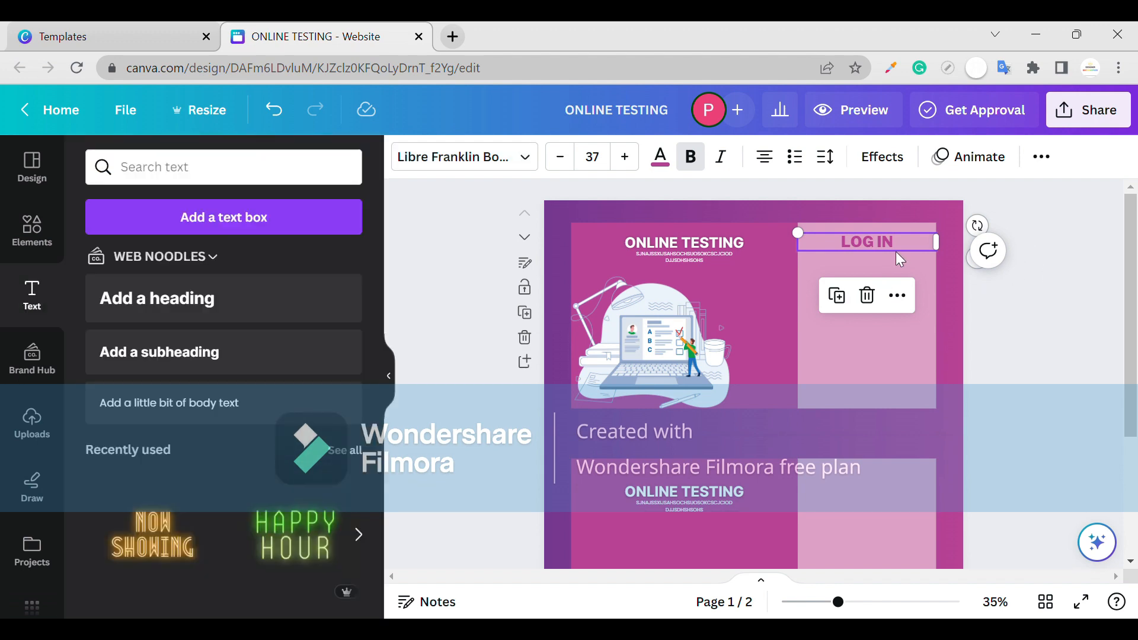
Lock the light pink "LOG IN" panel in place.
click(876, 267)
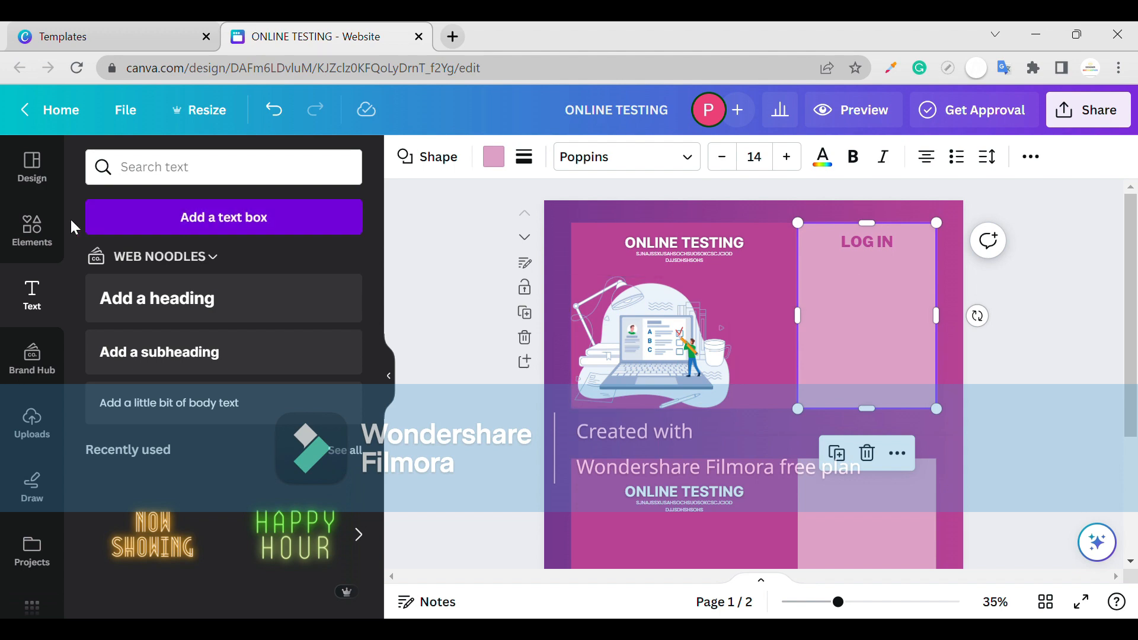
click(32, 232)
click(1031, 156)
click(959, 200)
click(1073, 247)
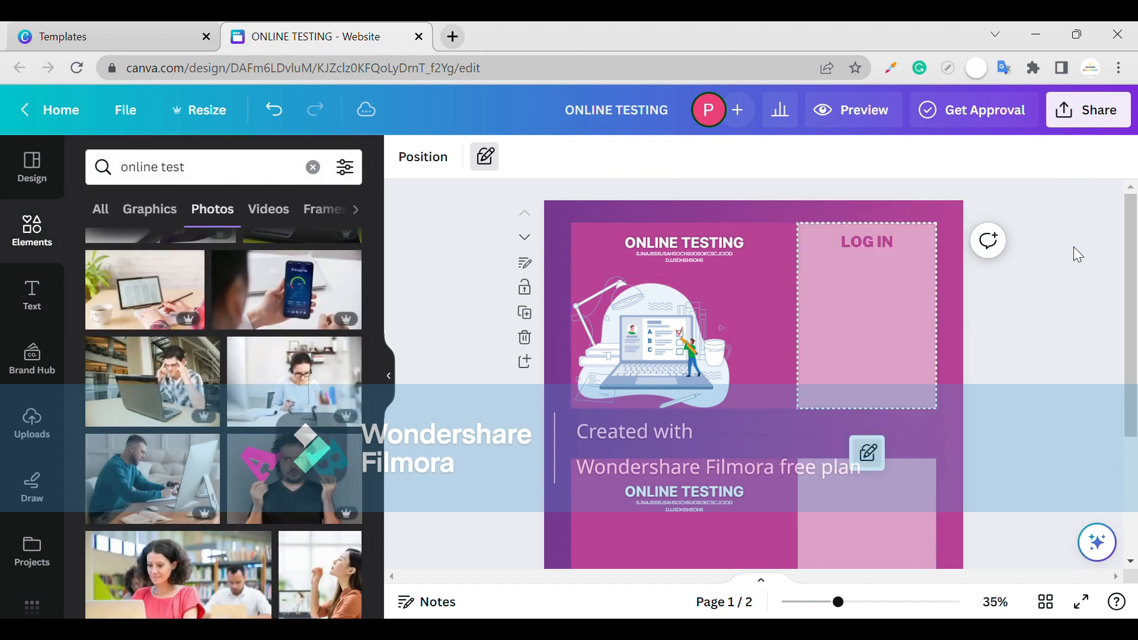
Add a rounded rectangle shape and size it into a thin horizontal bar below the "LOG IN" heading.
click(38, 226)
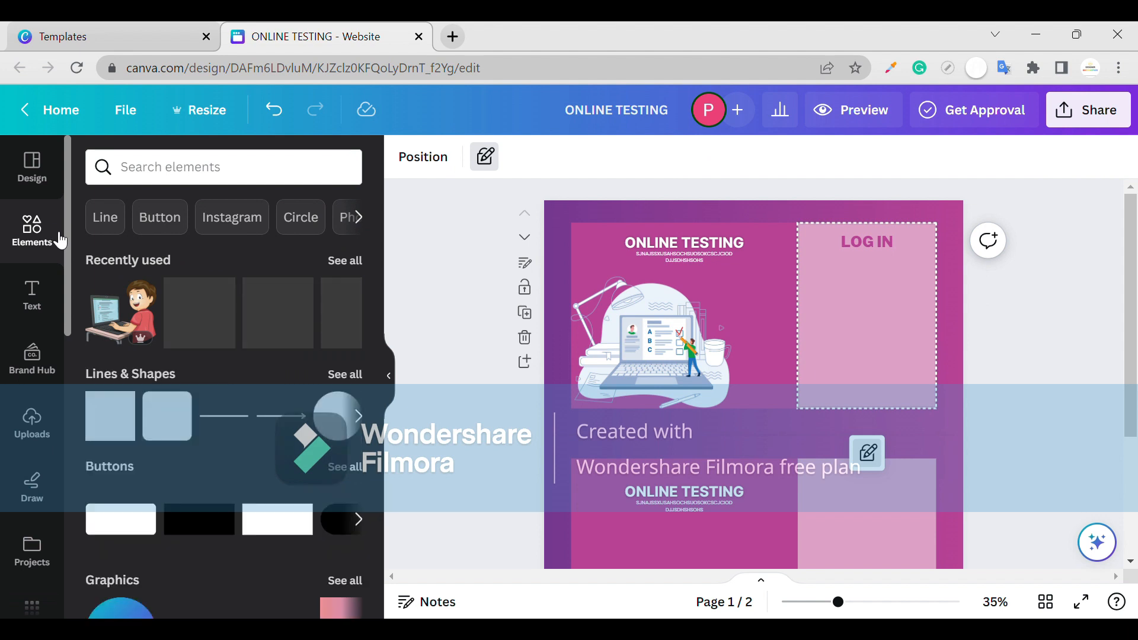
drag(149, 427, 888, 284)
click(868, 307)
click(880, 298)
Fill the bar below the "LOG IN" heading with white and widen it slightly.
click(493, 156)
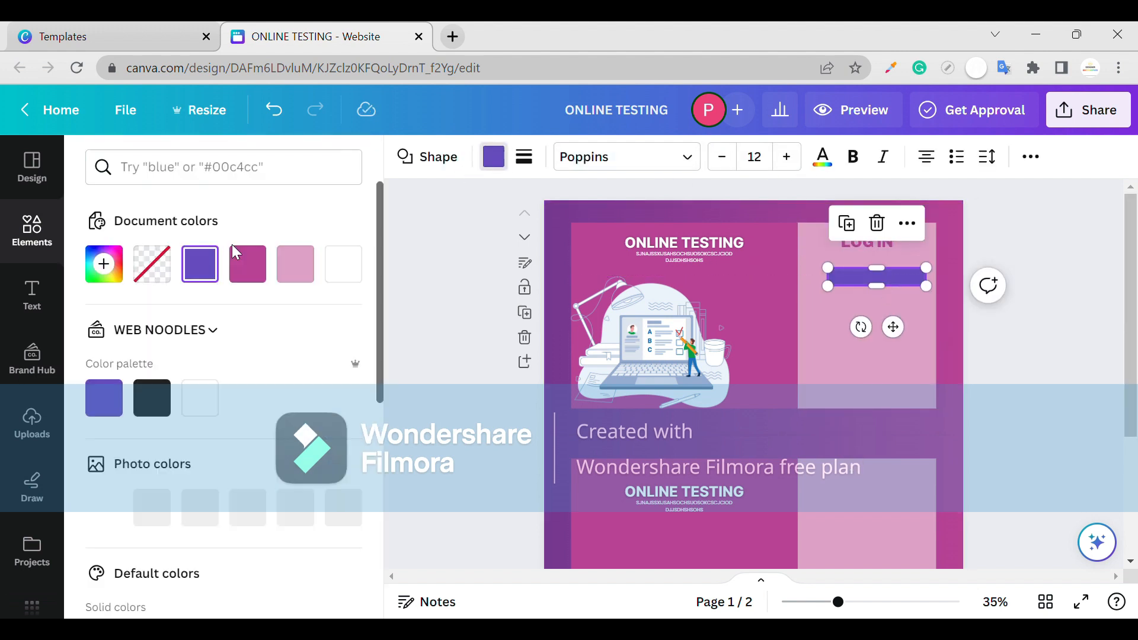
click(354, 267)
click(1041, 287)
click(893, 278)
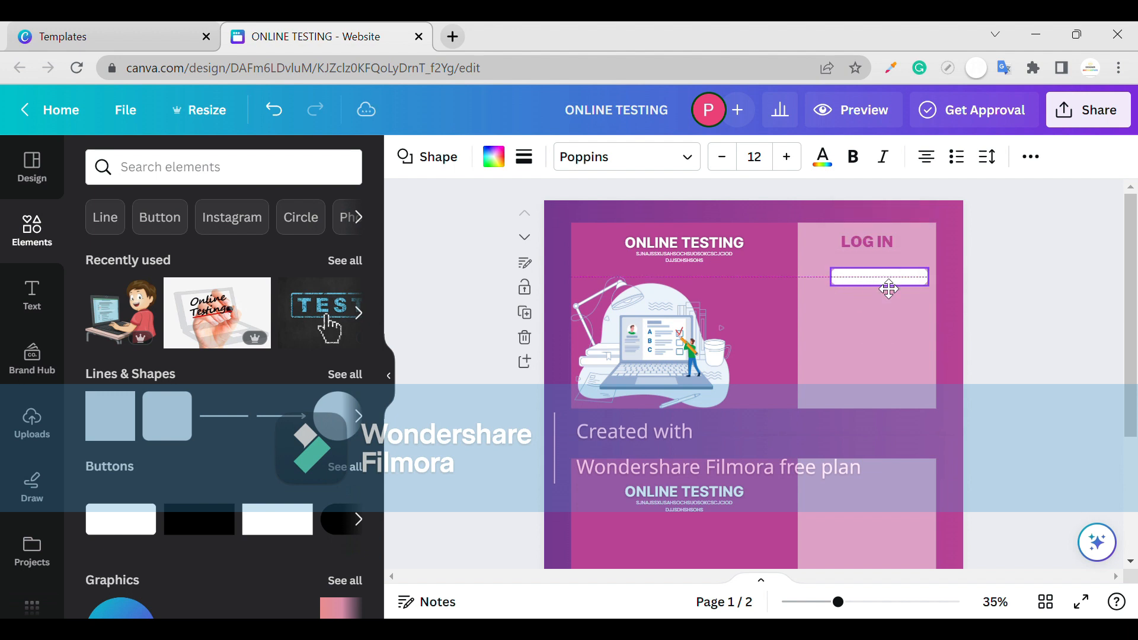
drag(830, 276, 834, 288)
click(837, 333)
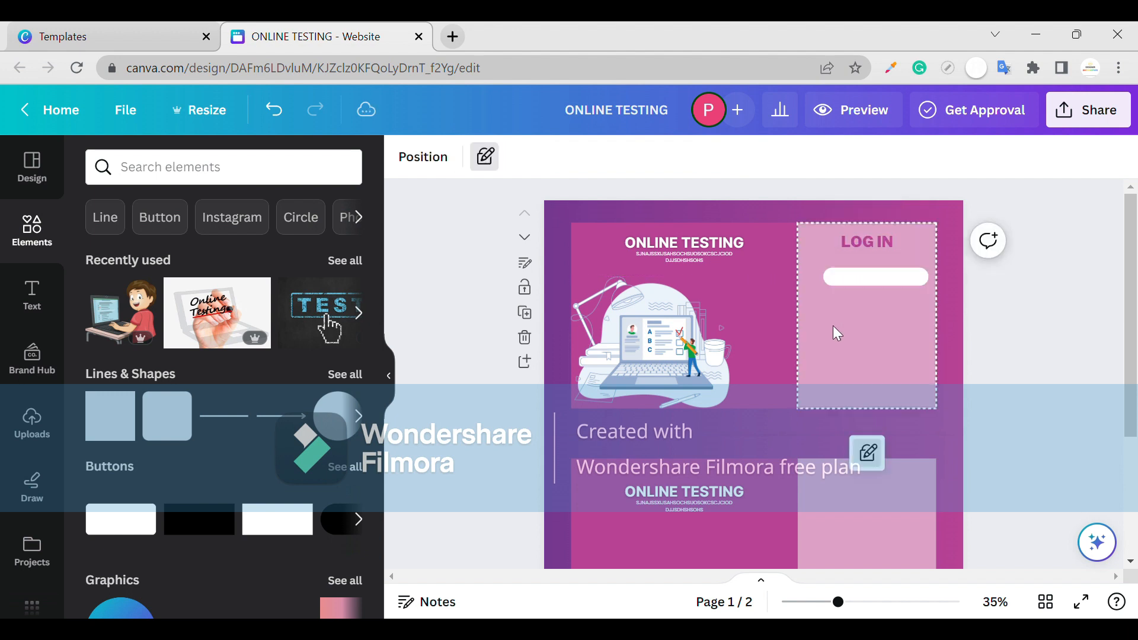
Search the elements for "profile", add the first circular profile graphic, and shrink it to about the height of the white bar.
click(167, 172)
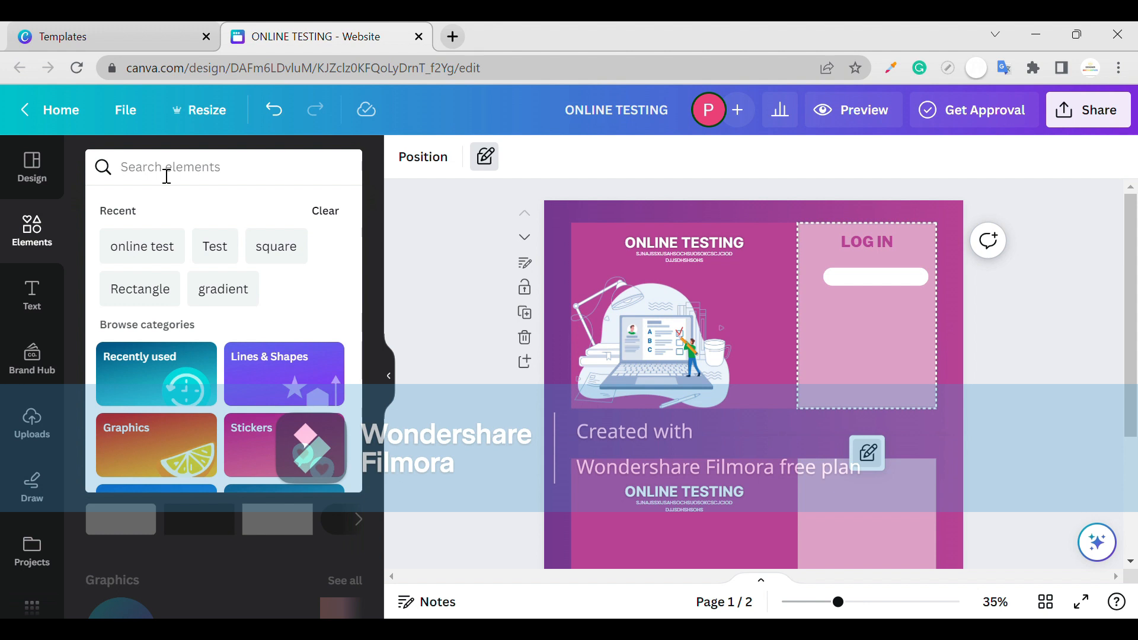
text(PR)
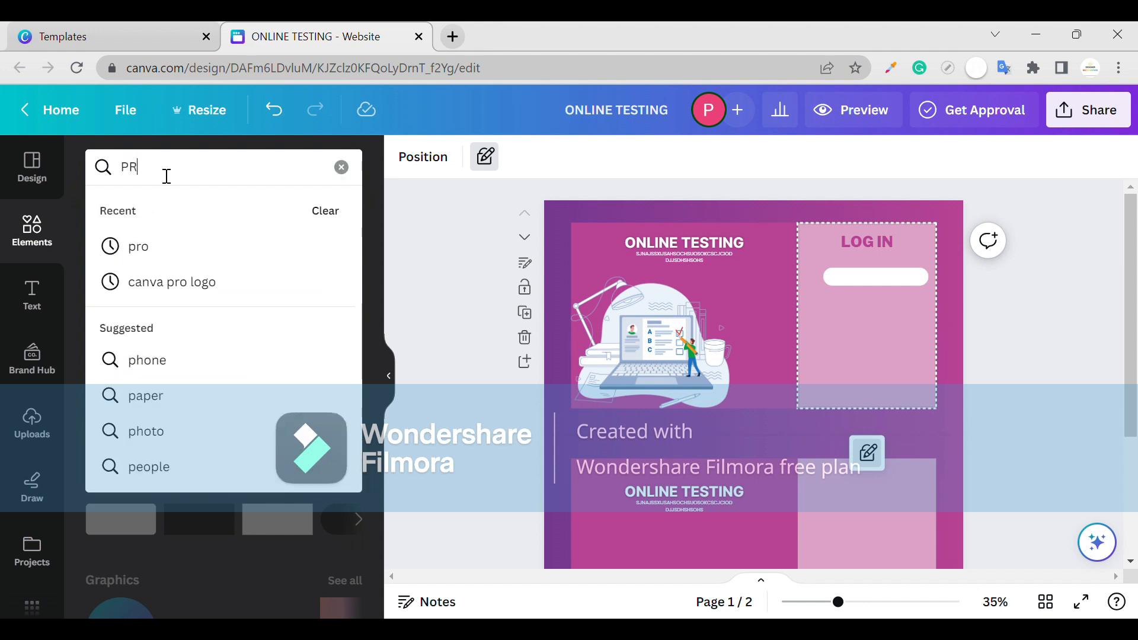
text(OF)
click(142, 236)
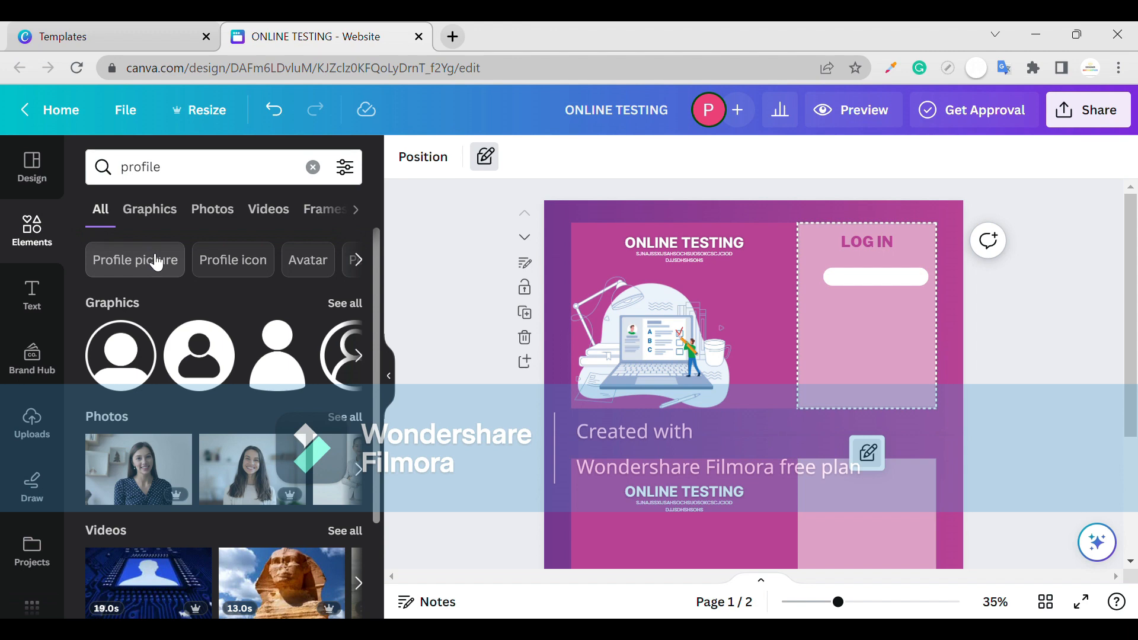
drag(121, 356, 864, 318)
drag(819, 350, 892, 277)
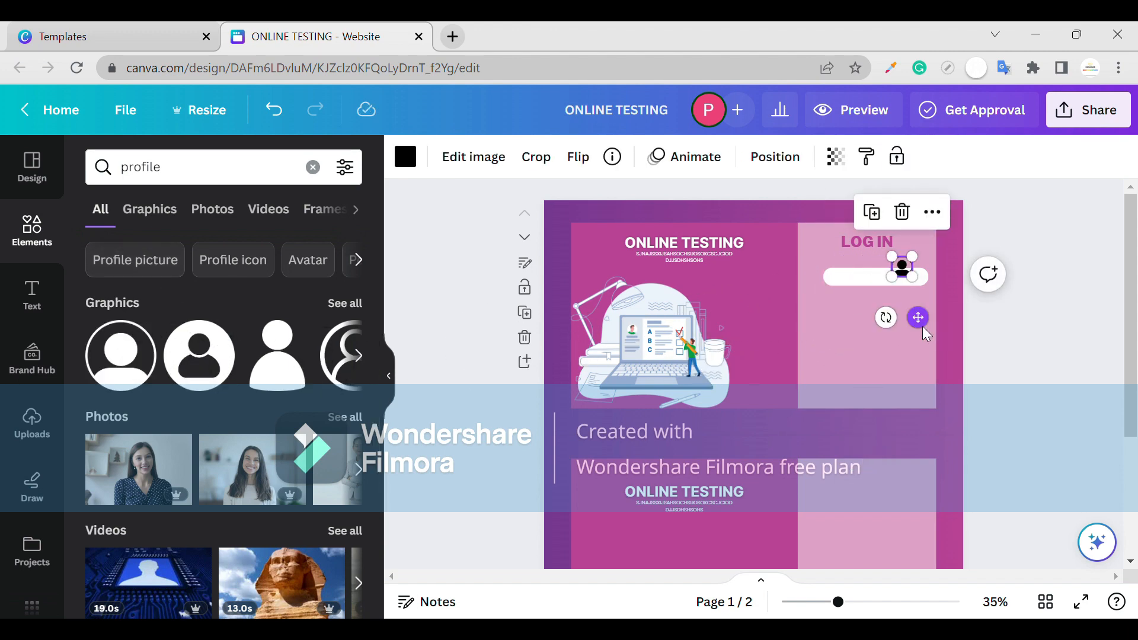
Place the profile icon inside the left end of the white bar, vertically centered.
scroll(927, 335, up, 5)
drag(962, 312, 757, 349)
drag(728, 402, 743, 374)
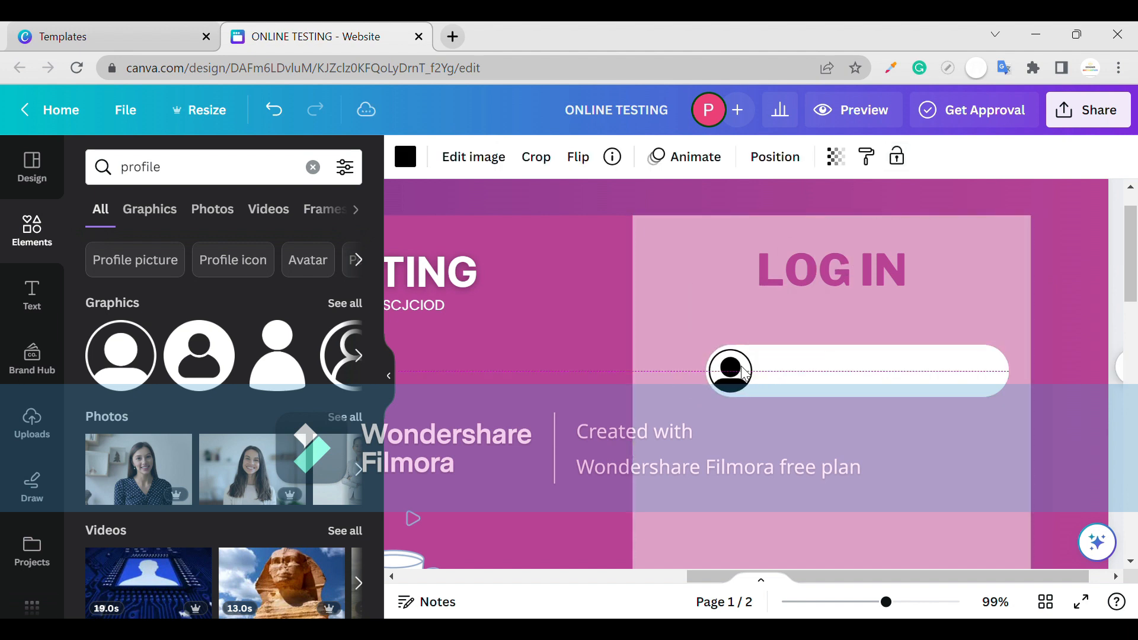
click(865, 423)
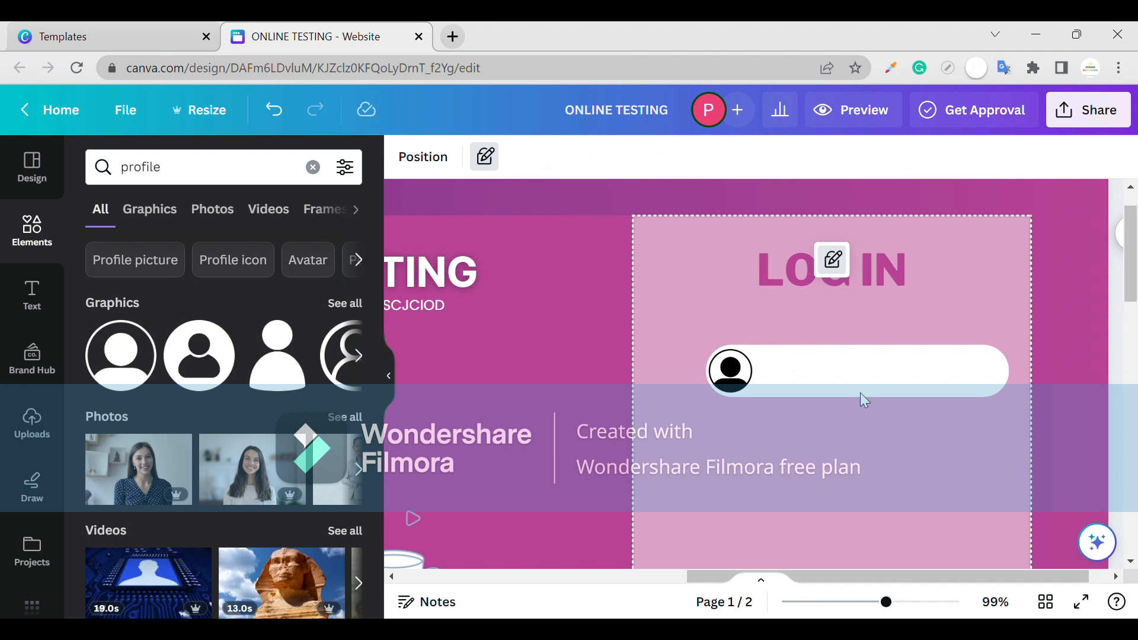
Add a subheading over the white bar with the text "USERNAME".
click(24, 296)
drag(178, 357, 751, 382)
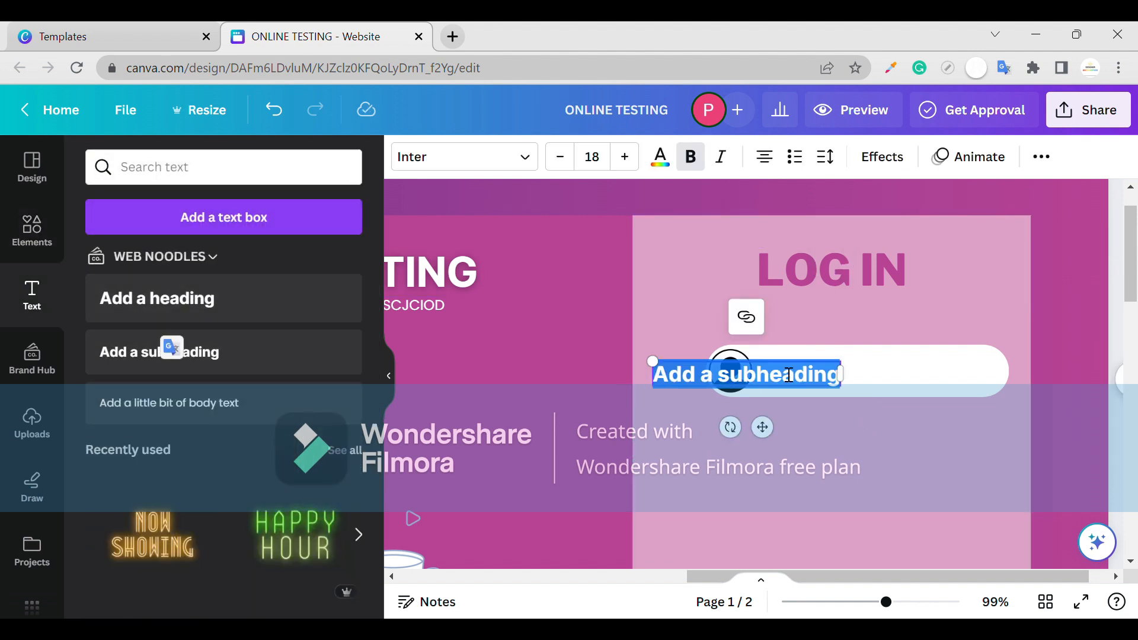
key(BackSpace)
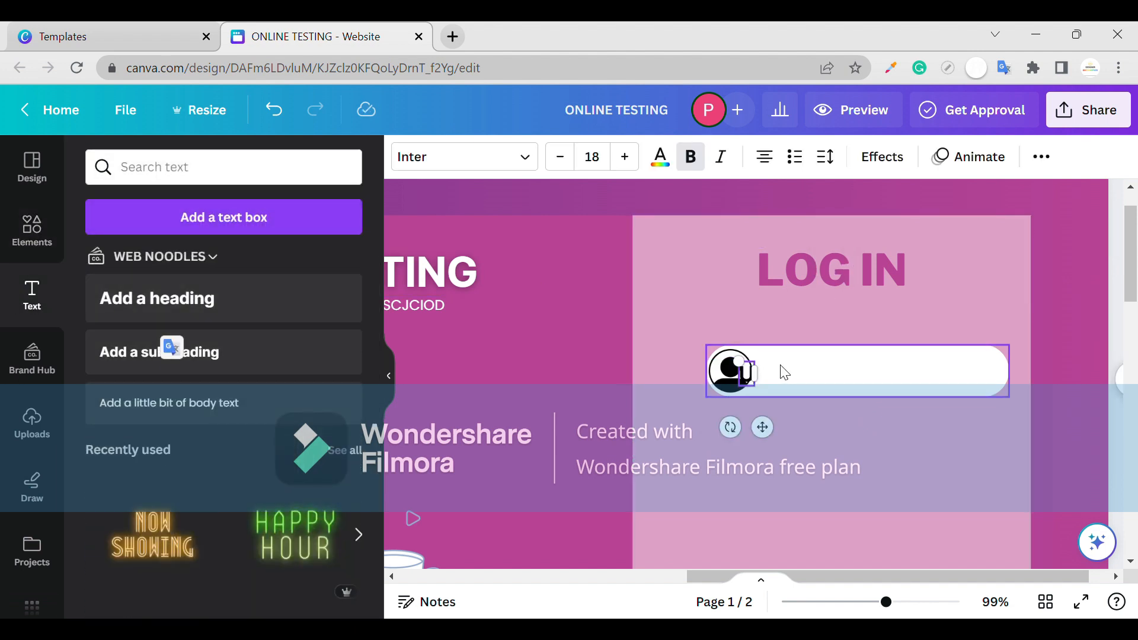
text(USERNAME)
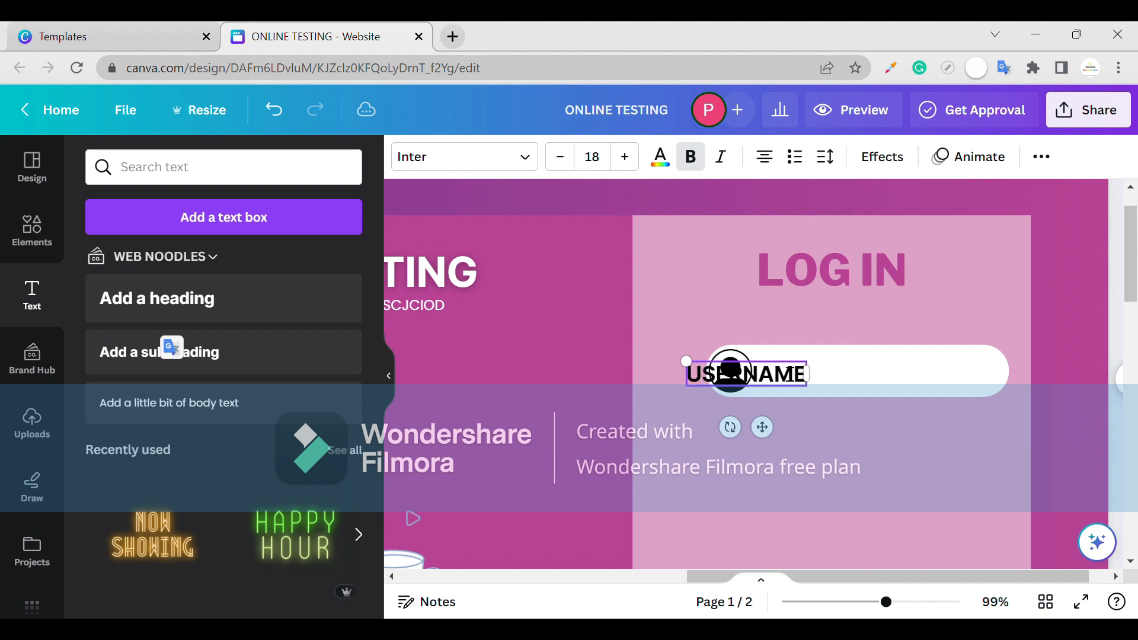
Replace the subheading text with lowercase "username" and move it inside the white bar, to the right of the profile icon.
key(BackSpace)
key(BackSpace)
key(BackSpace)
key(BackSpace)
key(BackSpace)
key(BackSpace)
key(BackSpace)
key(BackSpace)
text(us)
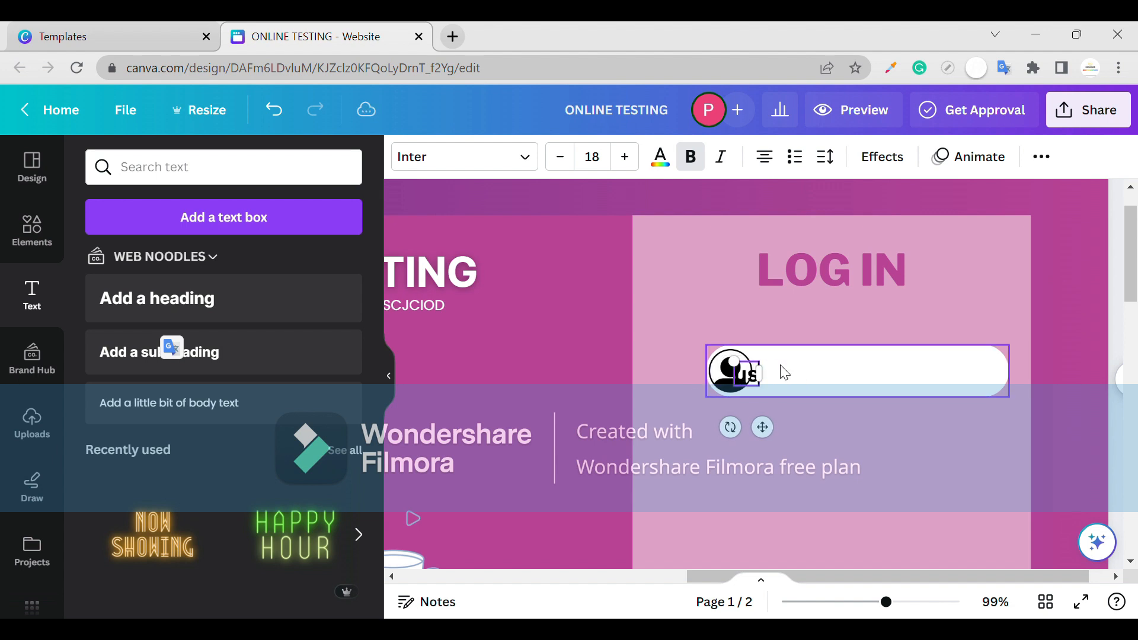
text(ername)
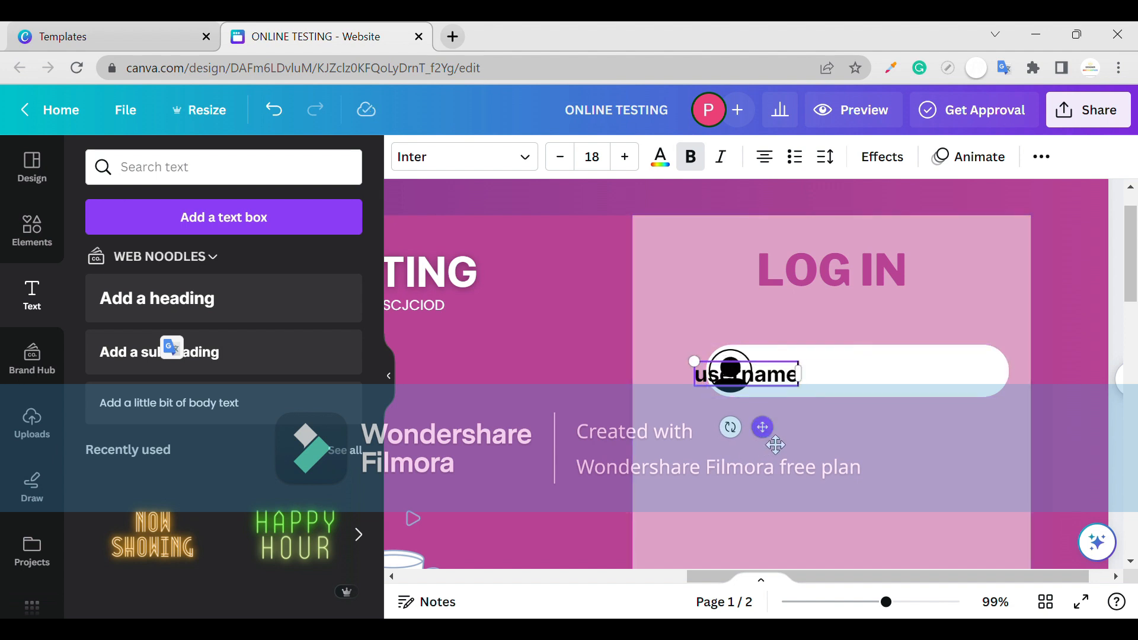
drag(762, 427, 872, 436)
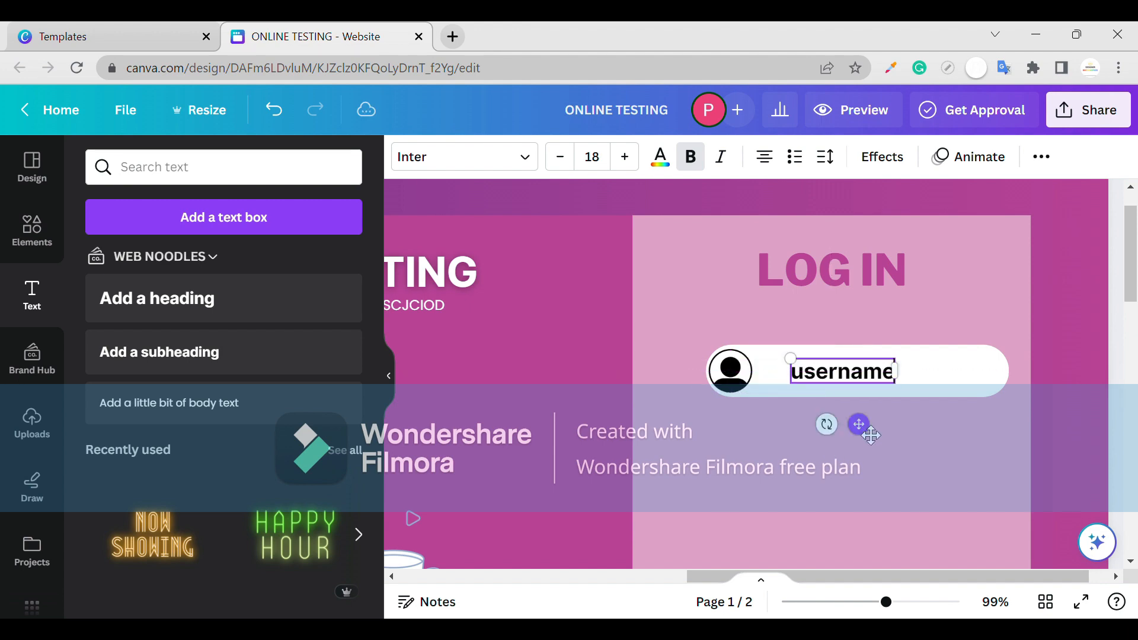
Change the "username" text's font to Inter Thin and increase its letter spacing.
click(536, 158)
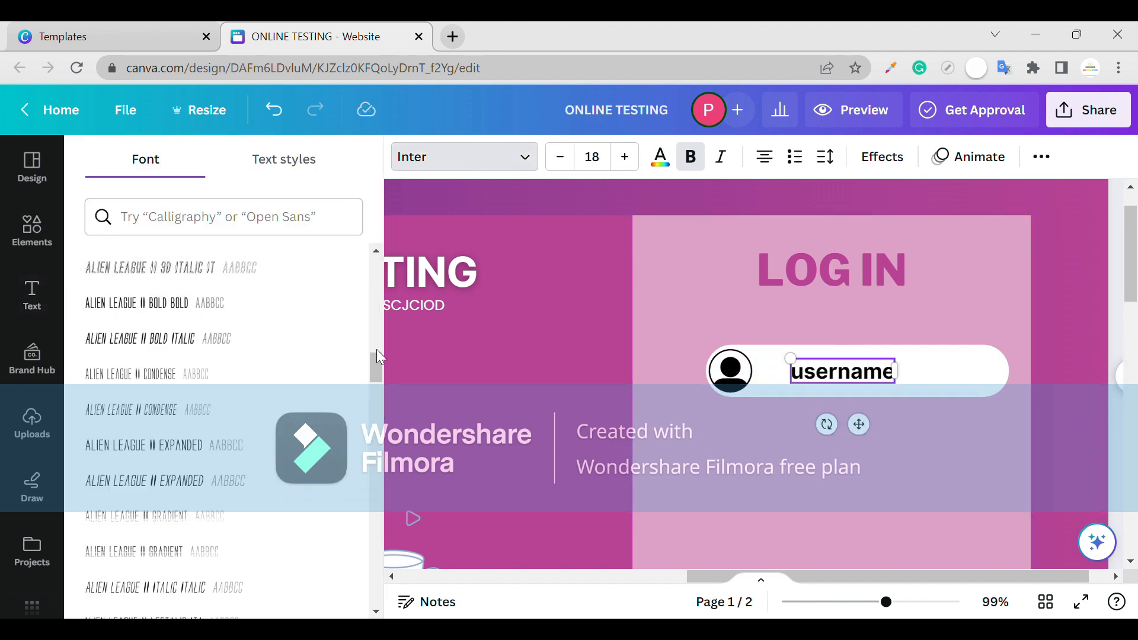
scroll(376, 349, up, 5)
scroll(374, 290, up, 5)
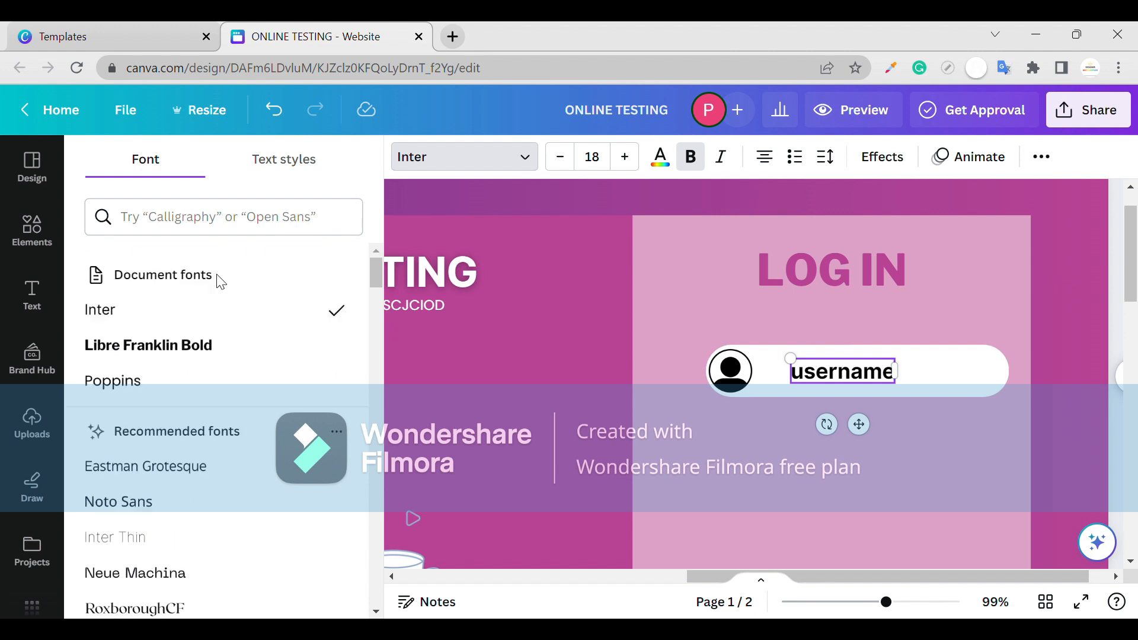
click(139, 539)
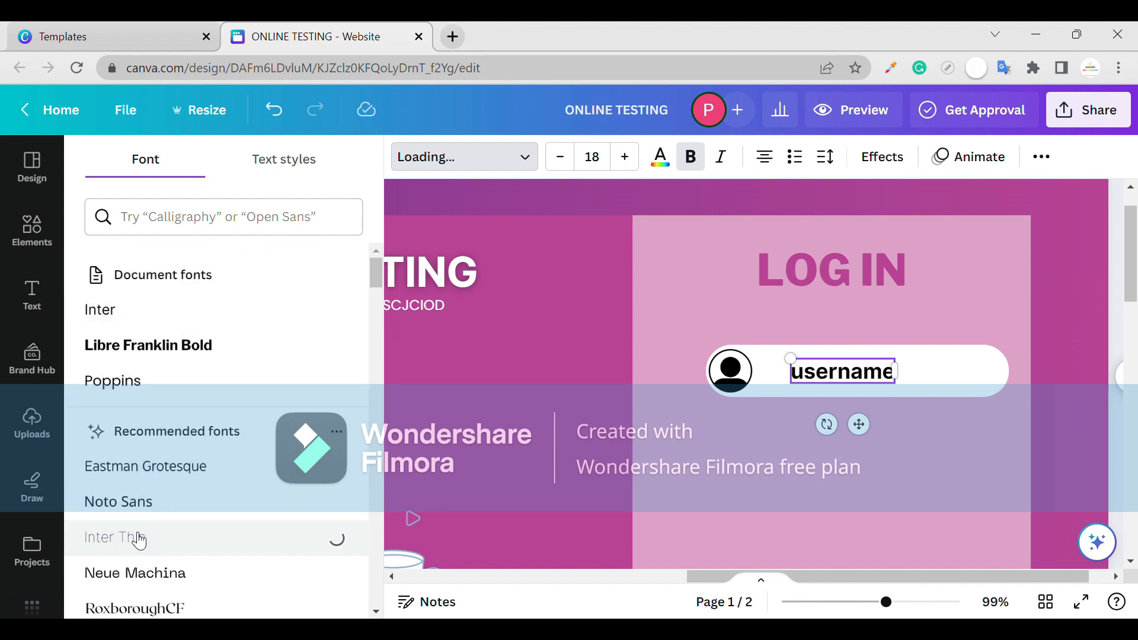
click(826, 158)
drag(881, 243, 916, 238)
click(907, 382)
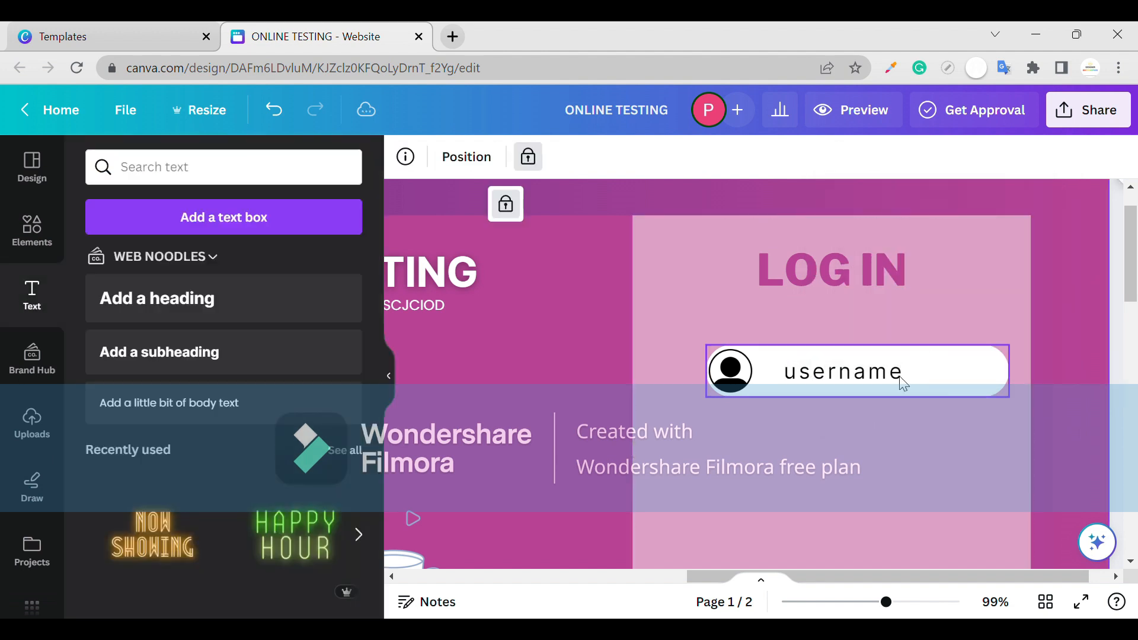
Capitalize the first letter of the label in the white bar so it reads "Username".
click(1039, 158)
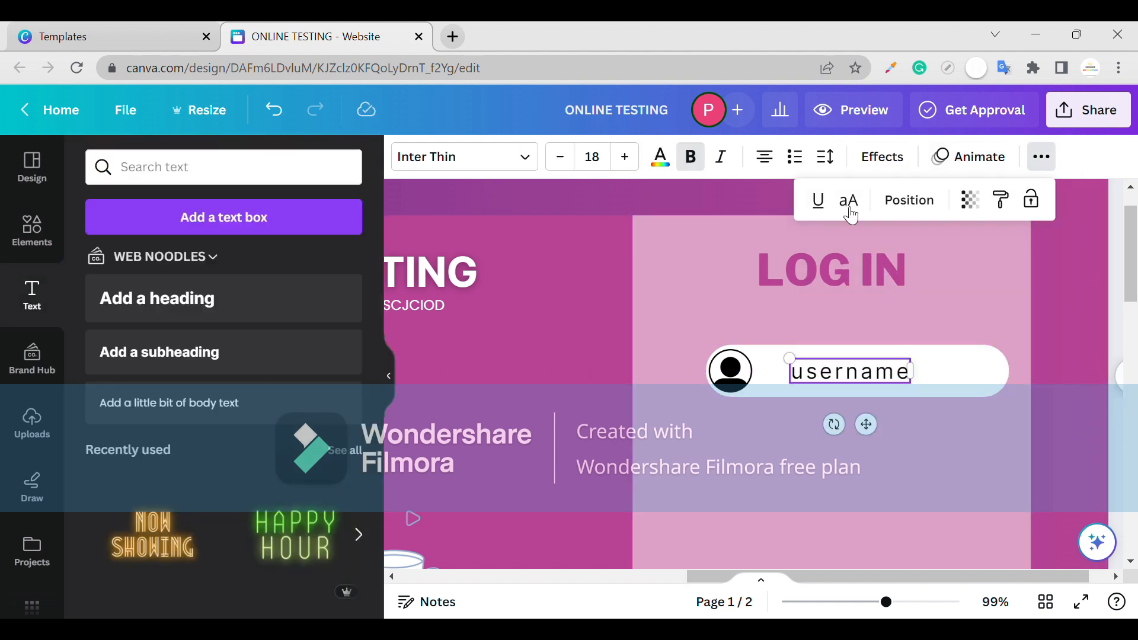
click(803, 376)
key(BackSpace)
text(U)
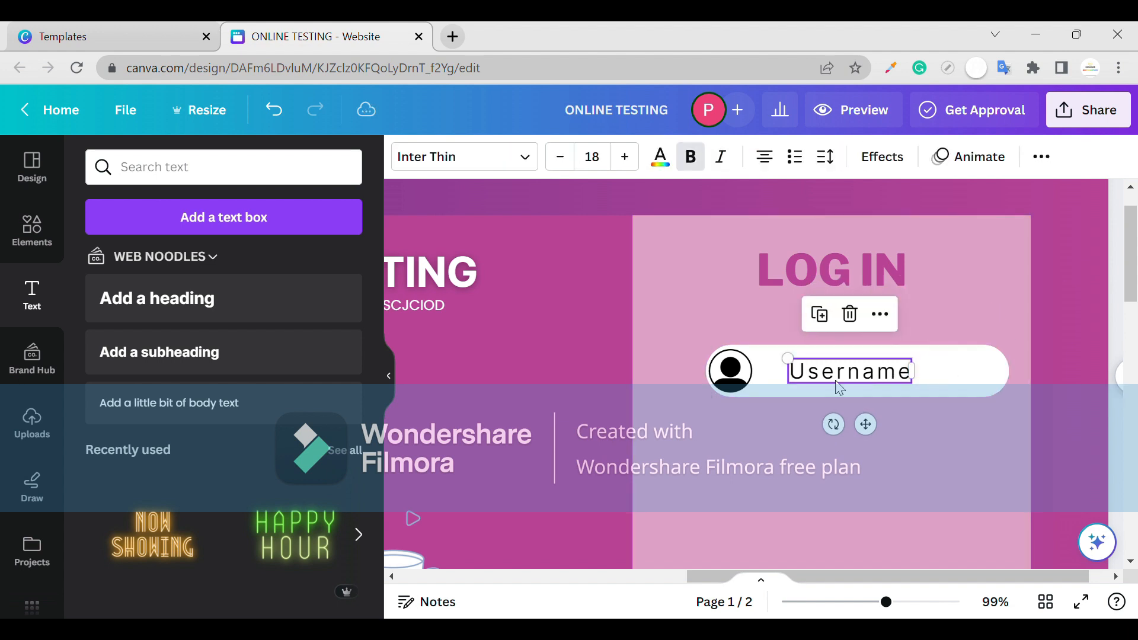
Recolor the "Username" text to #B8439A and set its transparency to 32.
click(660, 158)
click(109, 250)
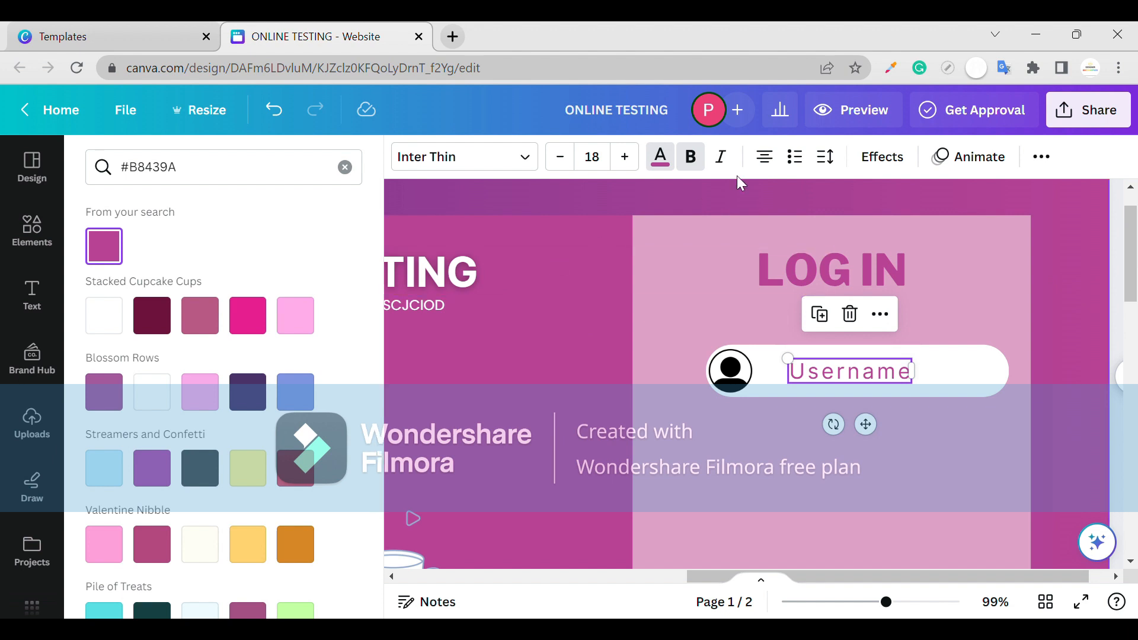
click(970, 156)
click(1042, 156)
click(971, 213)
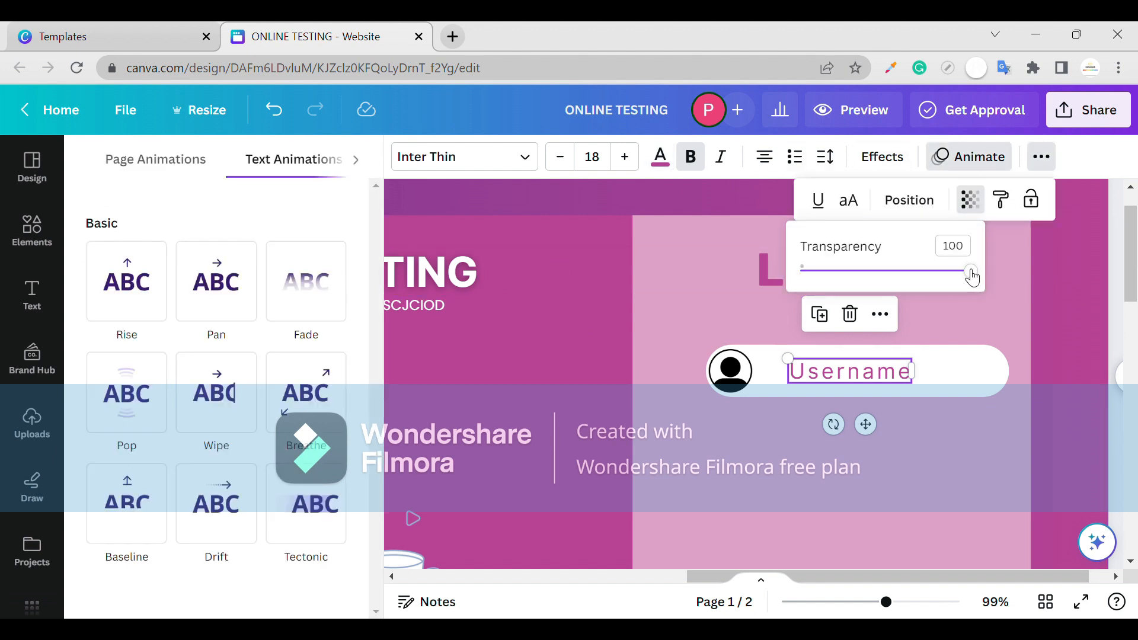
drag(965, 270, 862, 267)
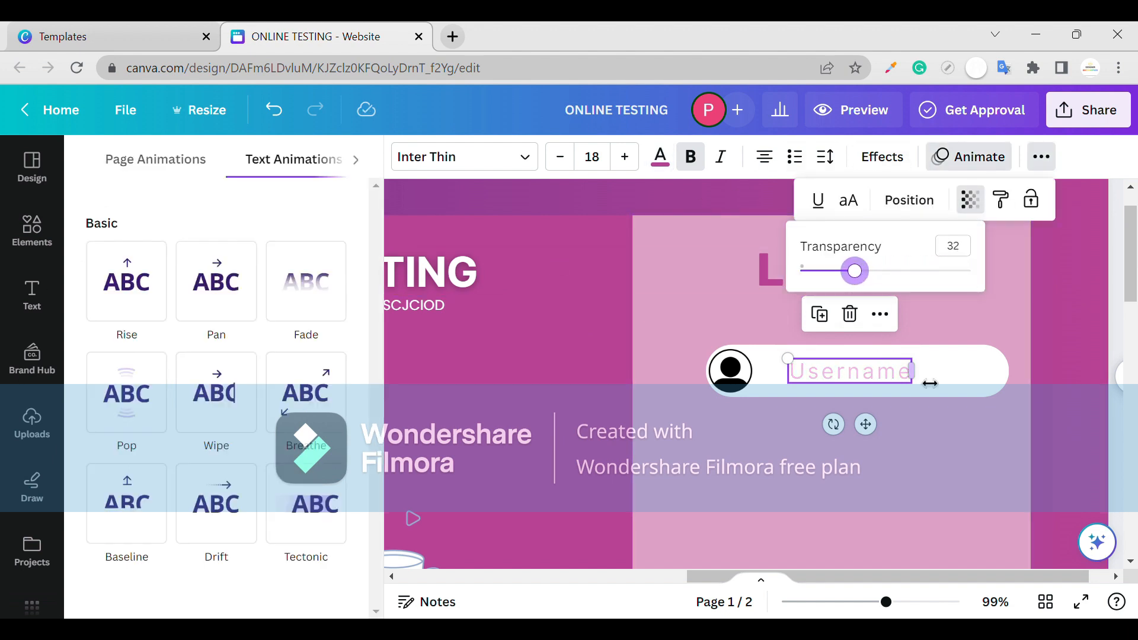
Center the "Username" text in the white bar and lower its transparency value to 13.
drag(930, 384, 886, 381)
click(931, 422)
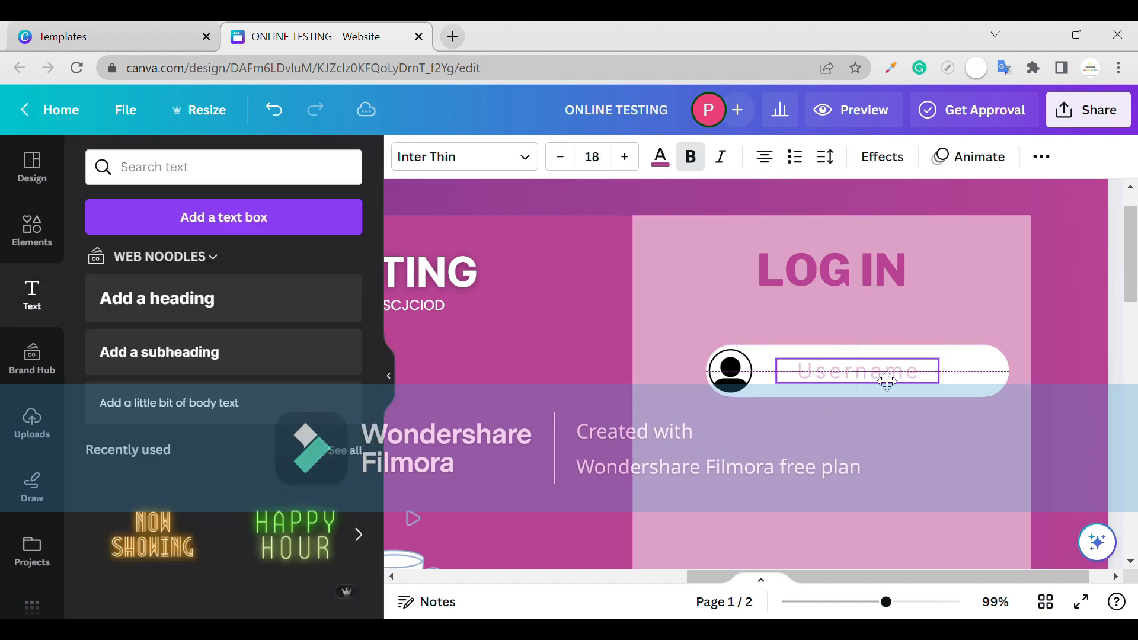
click(905, 395)
click(911, 380)
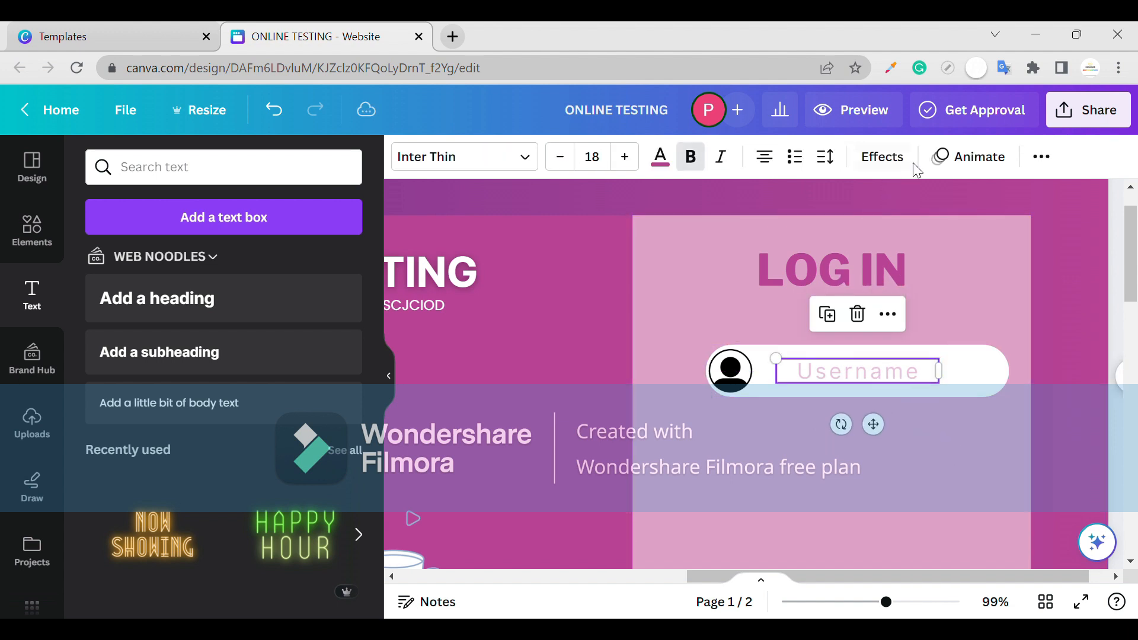
click(1040, 159)
click(971, 200)
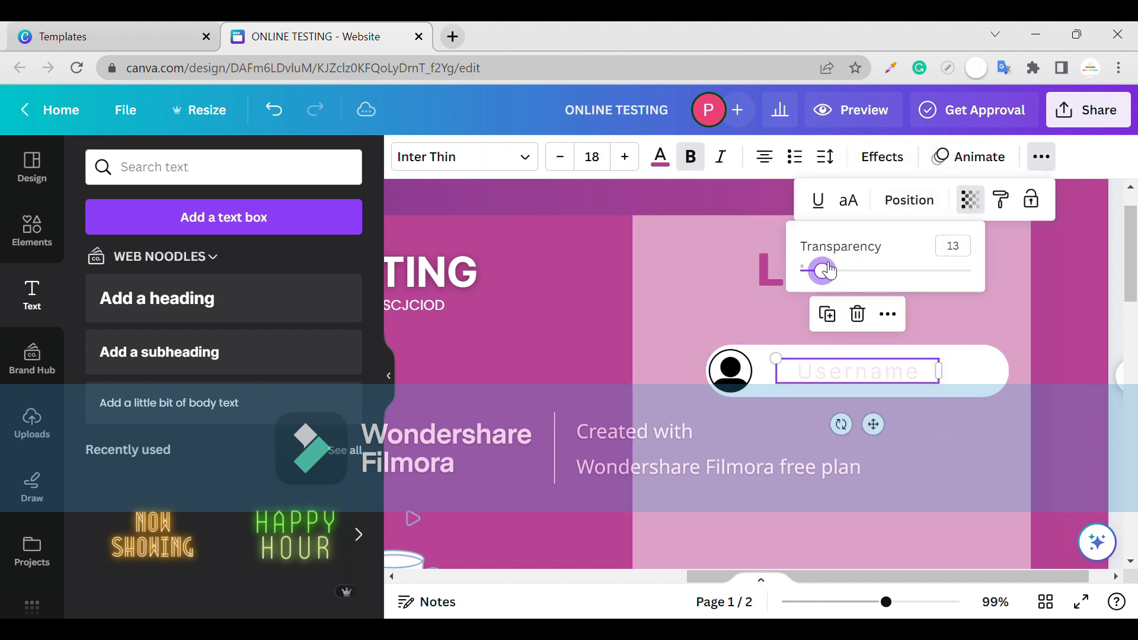
click(1043, 335)
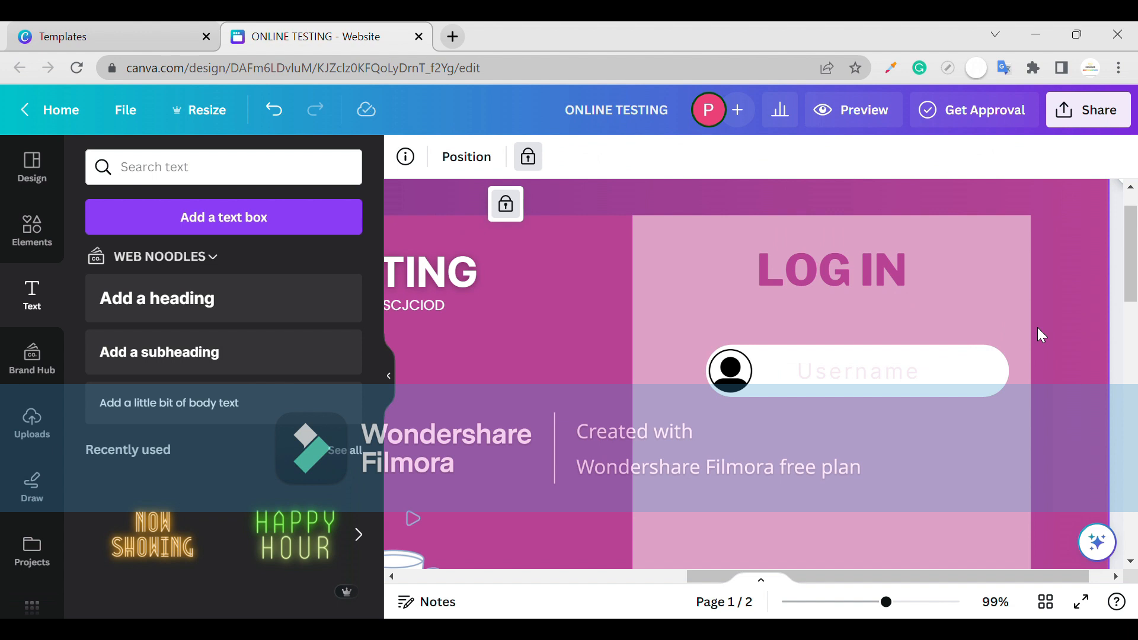
Duplicate the white bar with its profile icon and "Username" text, and place the copy below the original.
click(722, 394)
key(ctrl+d)
drag(800, 390, 773, 468)
Search the elements library for "password icon".
click(34, 232)
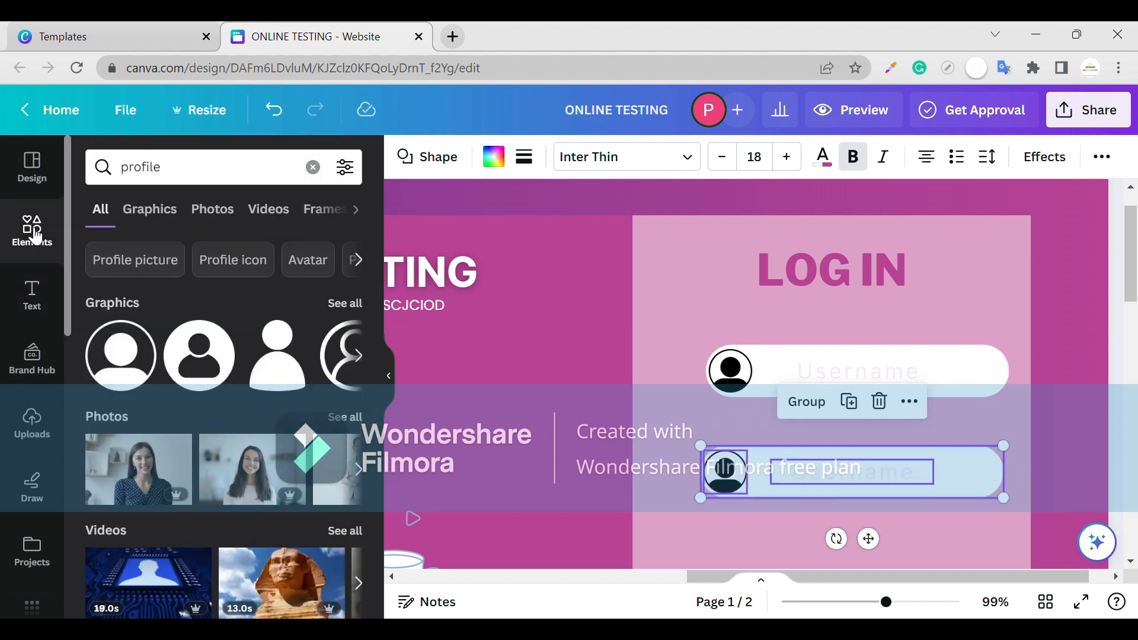
click(313, 167)
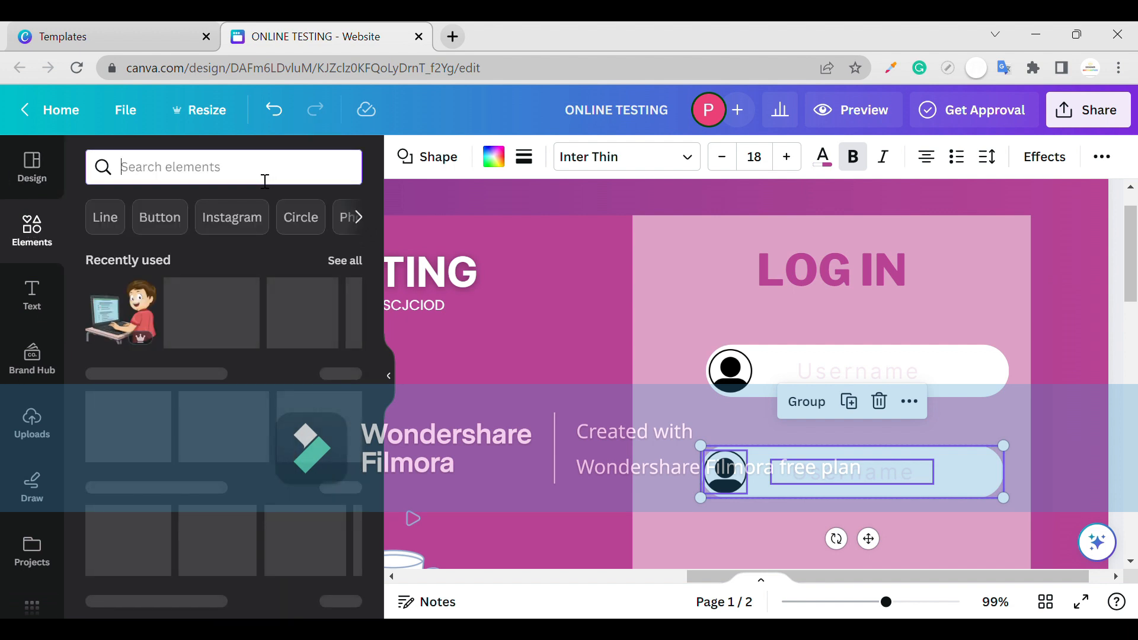
click(265, 178)
text(pass)
click(202, 267)
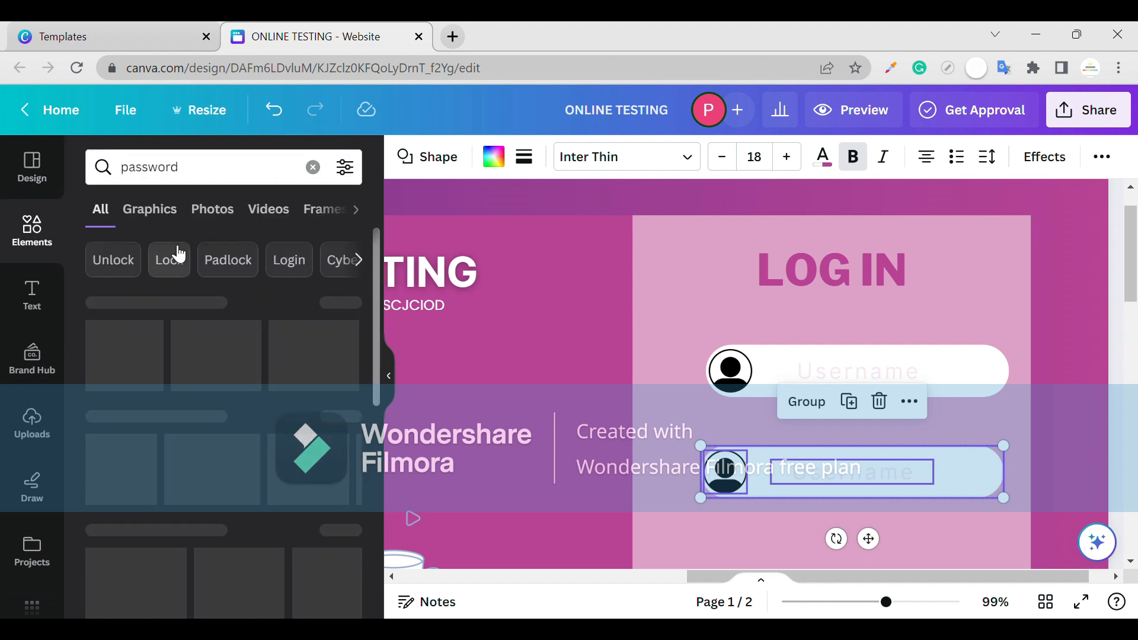
click(223, 175)
click(225, 361)
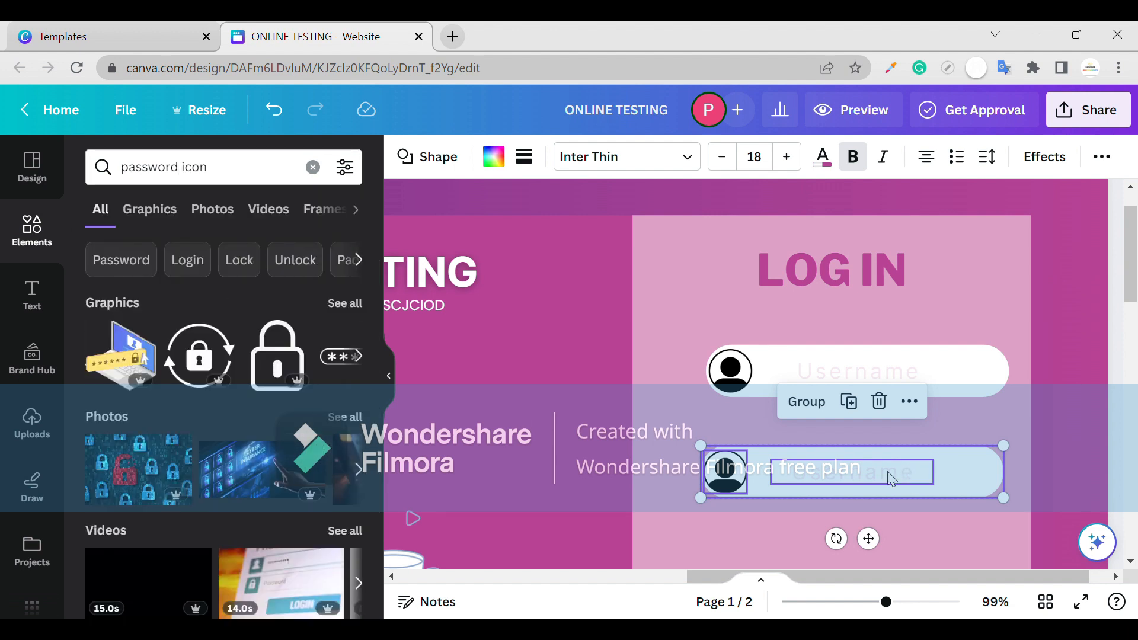
Change the duplicated bar's label to "password" and delete its copied profile icon.
double_click(833, 482)
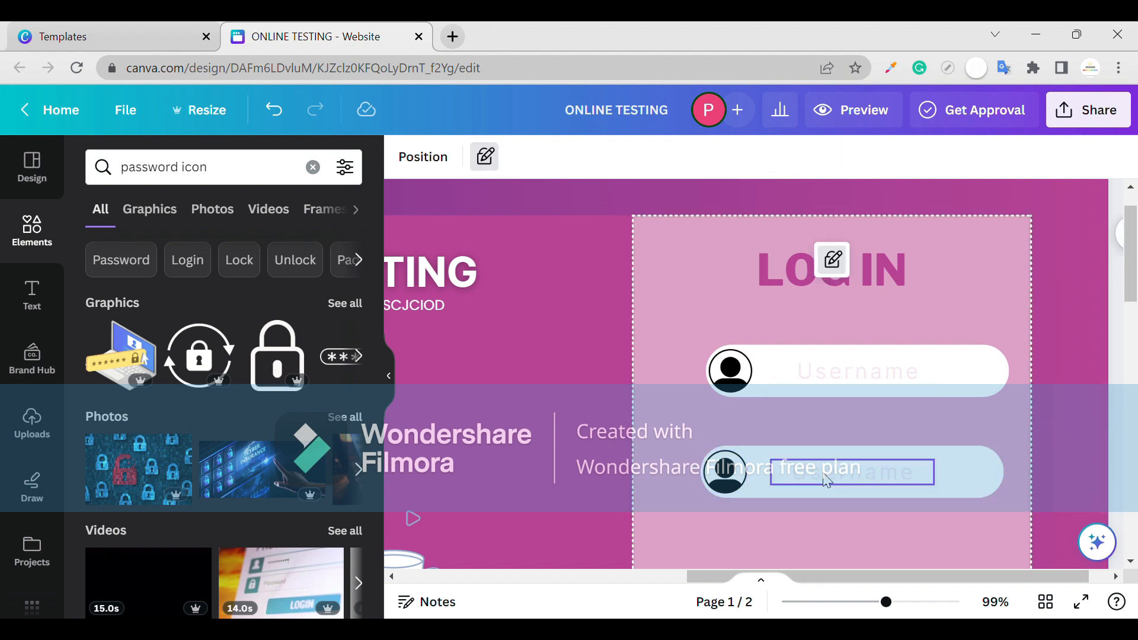
text(Password)
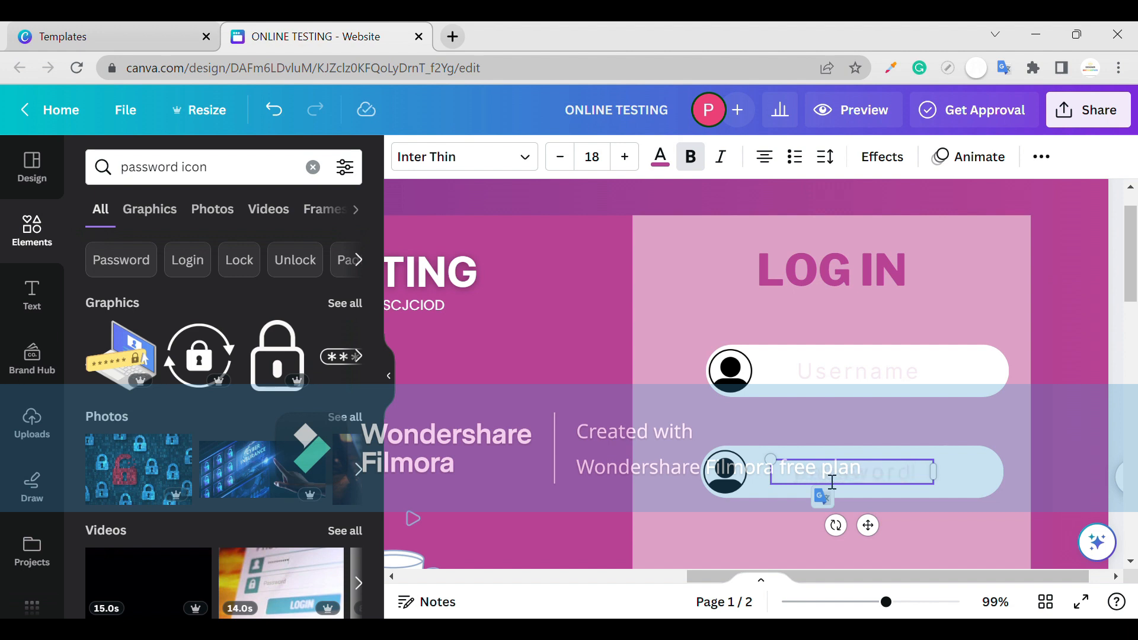
click(724, 472)
drag(725, 472, 491, 490)
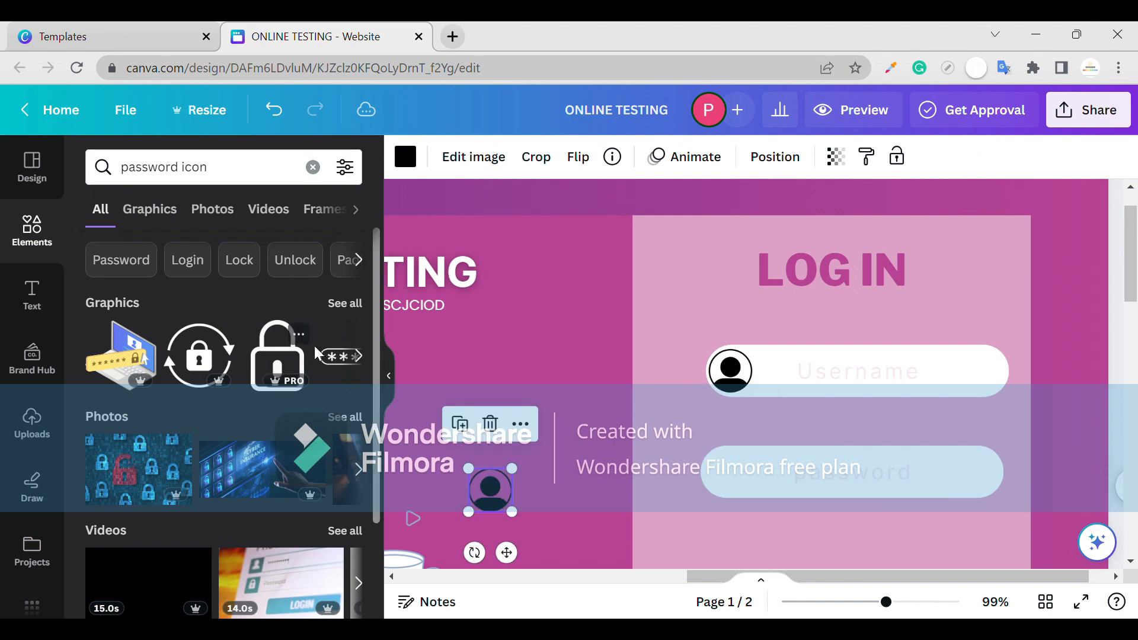
click(358, 358)
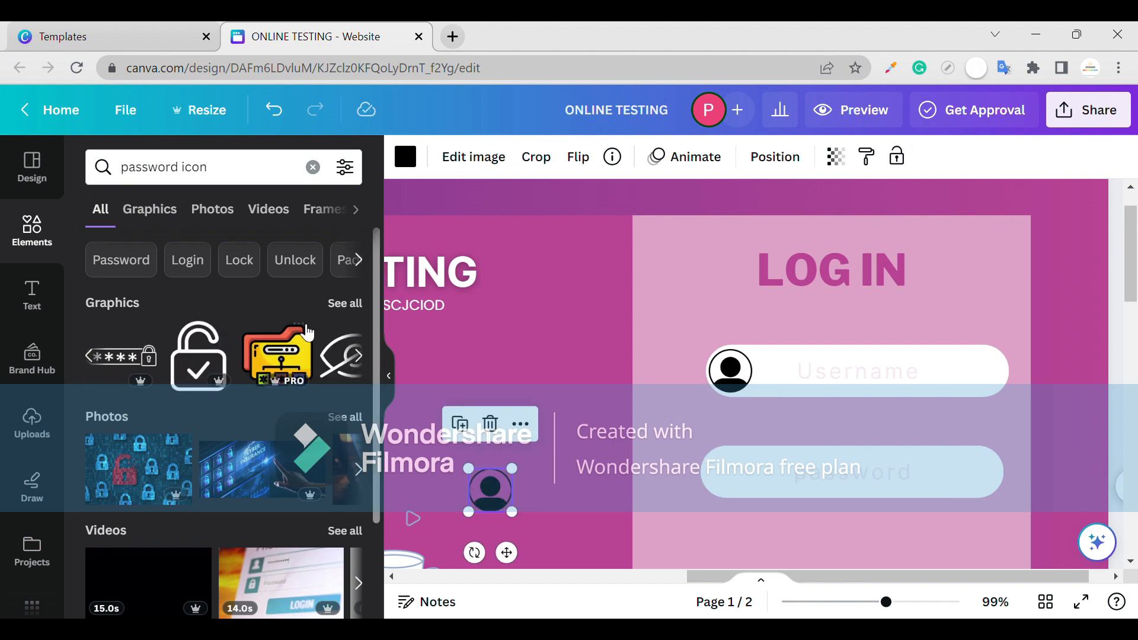
click(354, 304)
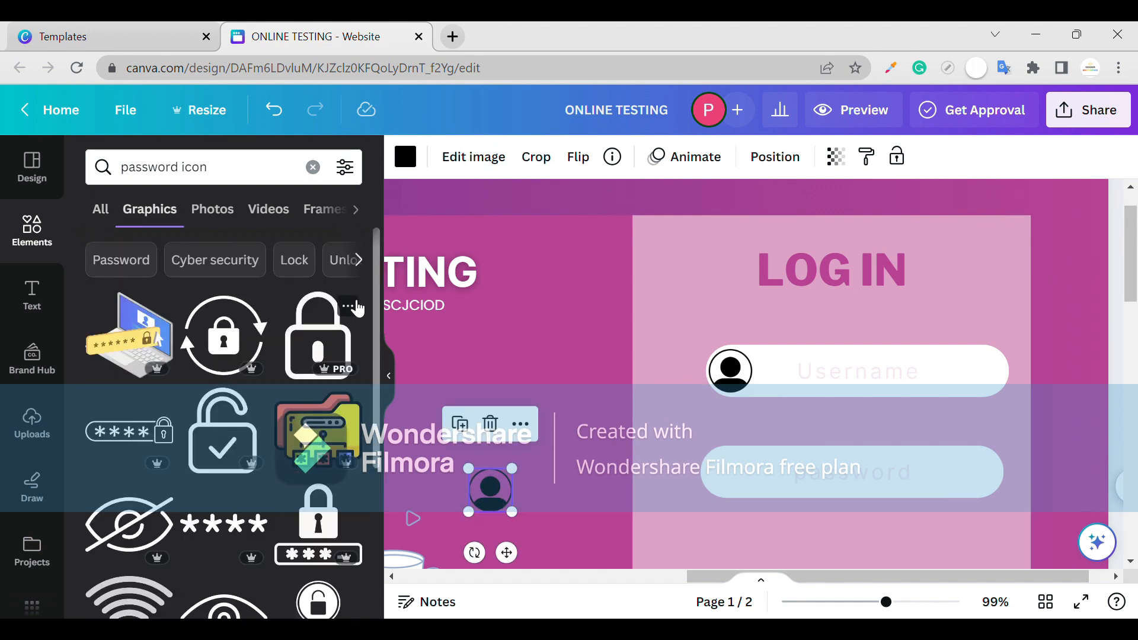
key(Delete)
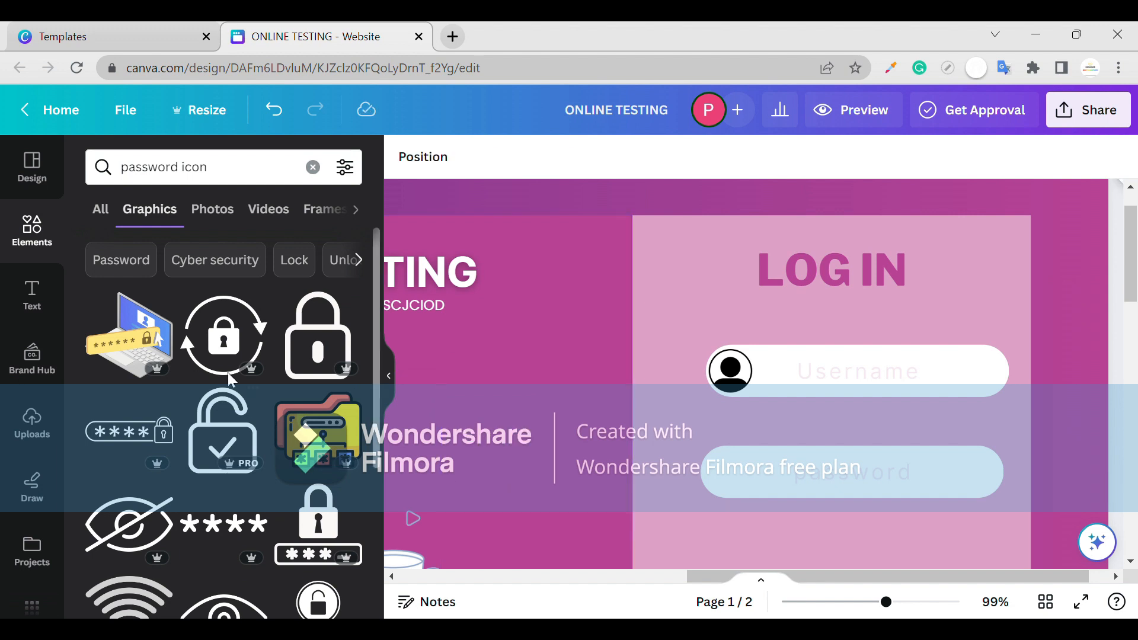
Add the crossed-out eye graphic and place it inside the right end of the password bar.
scroll(251, 422, down, 1)
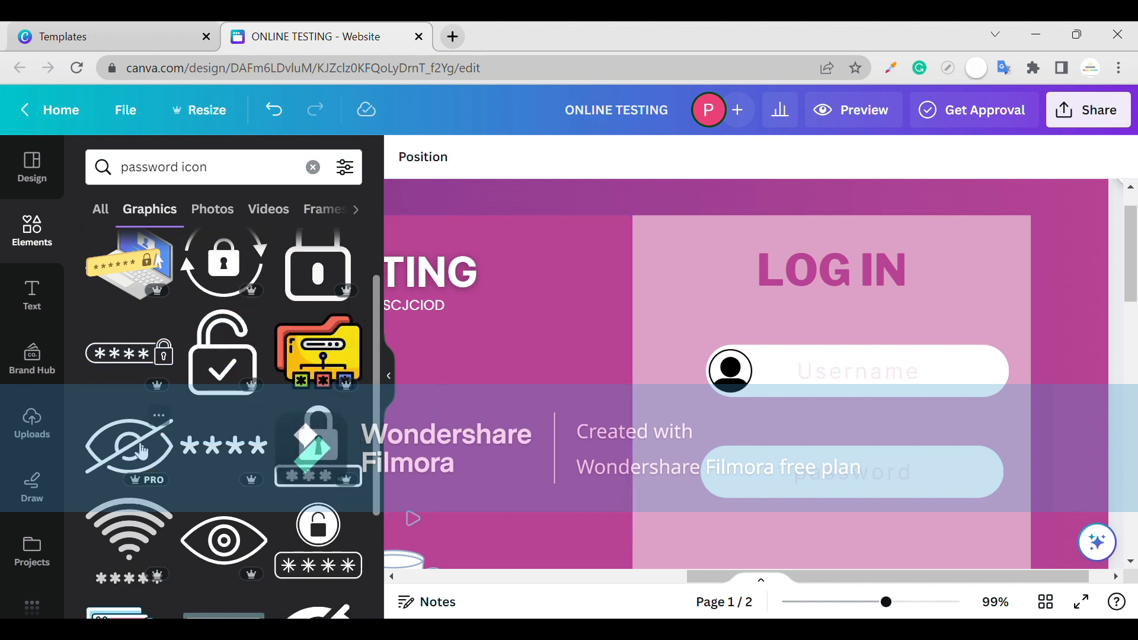
drag(141, 452, 1001, 382)
click(871, 325)
scroll(1002, 382, up, 8)
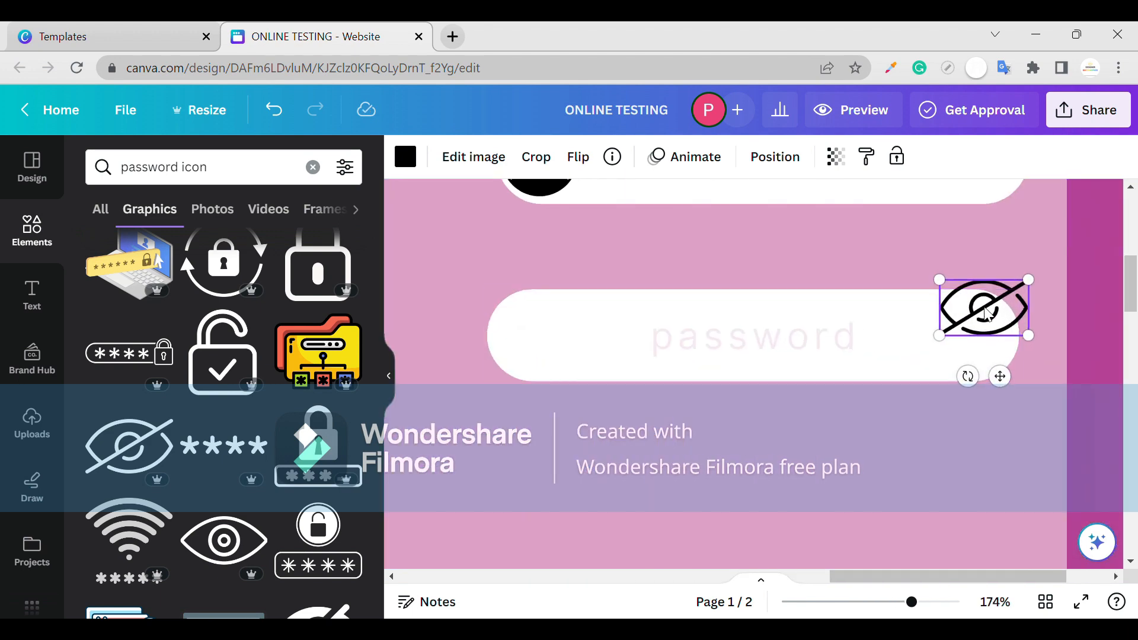
drag(975, 336, 970, 335)
click(1024, 350)
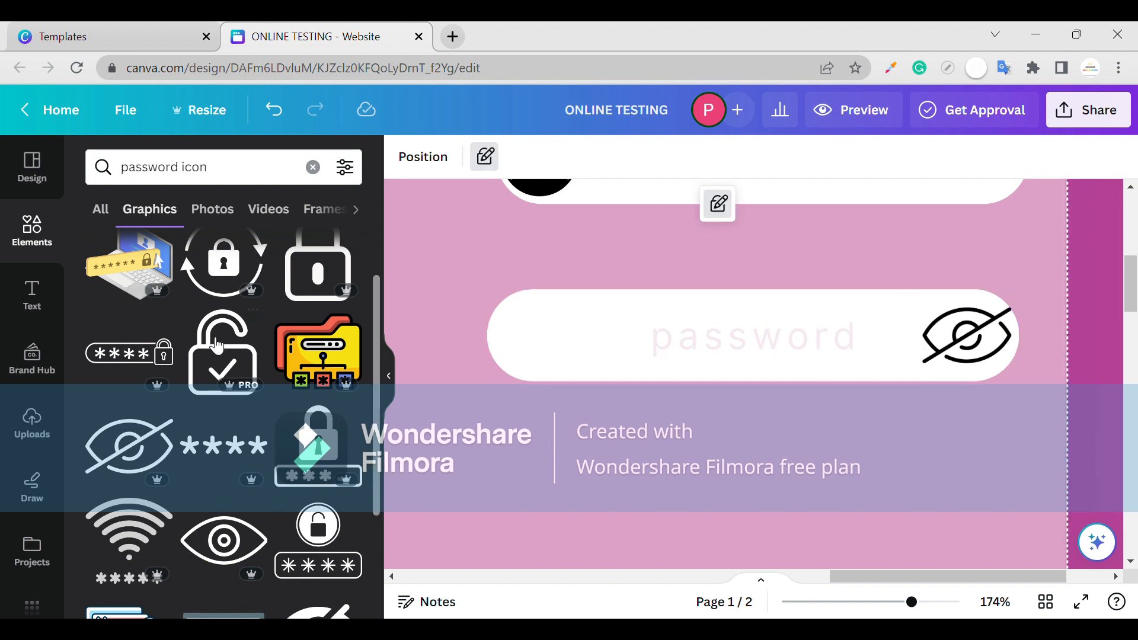
Add the open padlock graphic with a check mark, shrink it, and place it inside the left end of the password bar.
drag(213, 338, 520, 304)
scroll(569, 477, down, 3)
scroll(569, 481, down, 1)
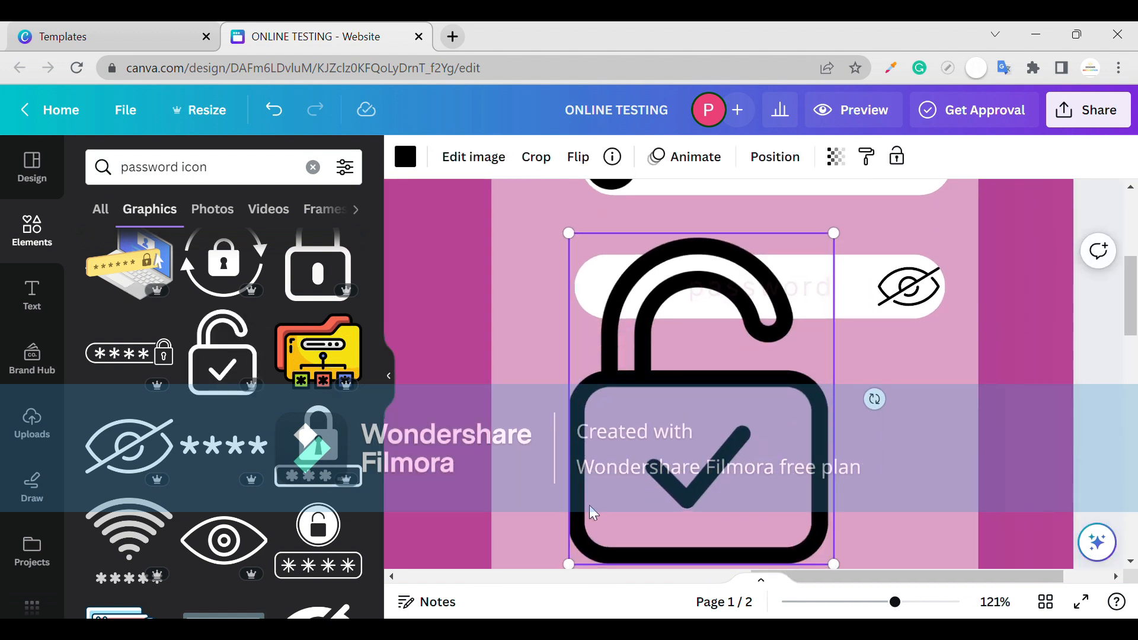
drag(571, 563, 633, 282)
drag(668, 247, 631, 290)
scroll(634, 294, up, 3)
click(679, 283)
click(619, 358)
scroll(619, 358, down, 3)
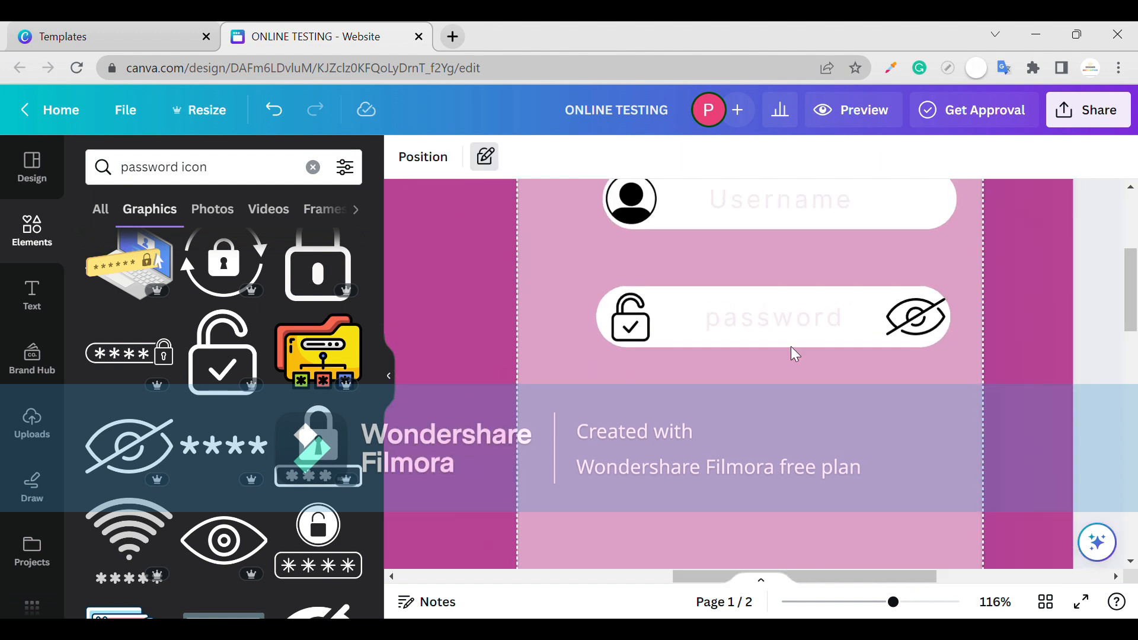
Make the crossed-out eye icon slightly smaller so it fits inside the password bar.
click(795, 354)
click(935, 349)
drag(952, 344, 922, 351)
click(854, 412)
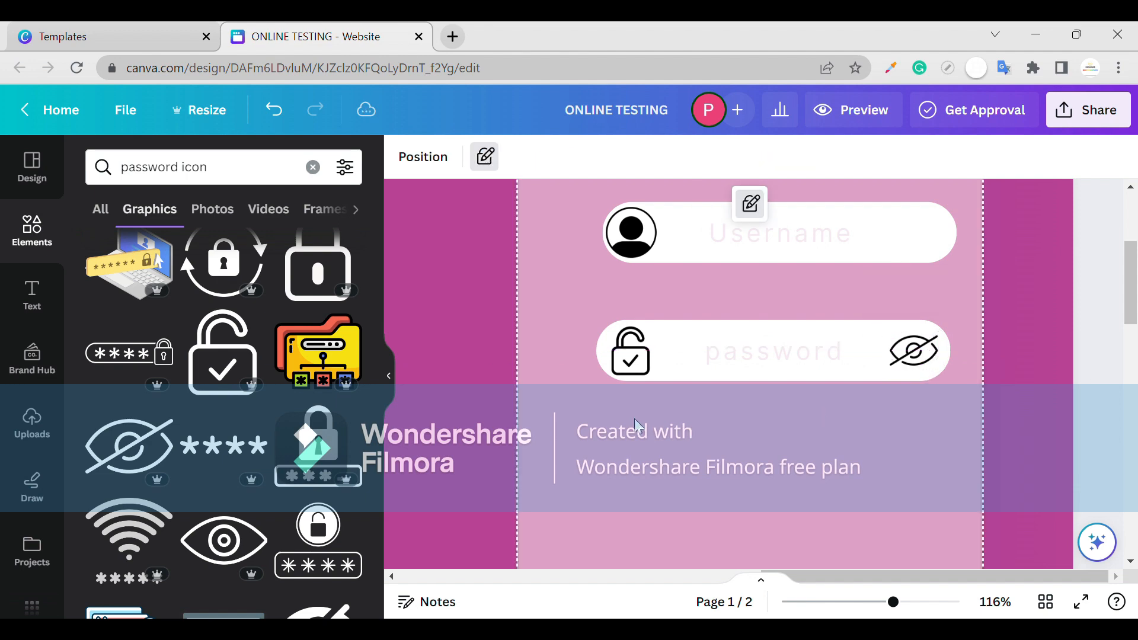
Nudge the padlock icon slightly to the left within the password bar.
scroll(603, 407, down, 2)
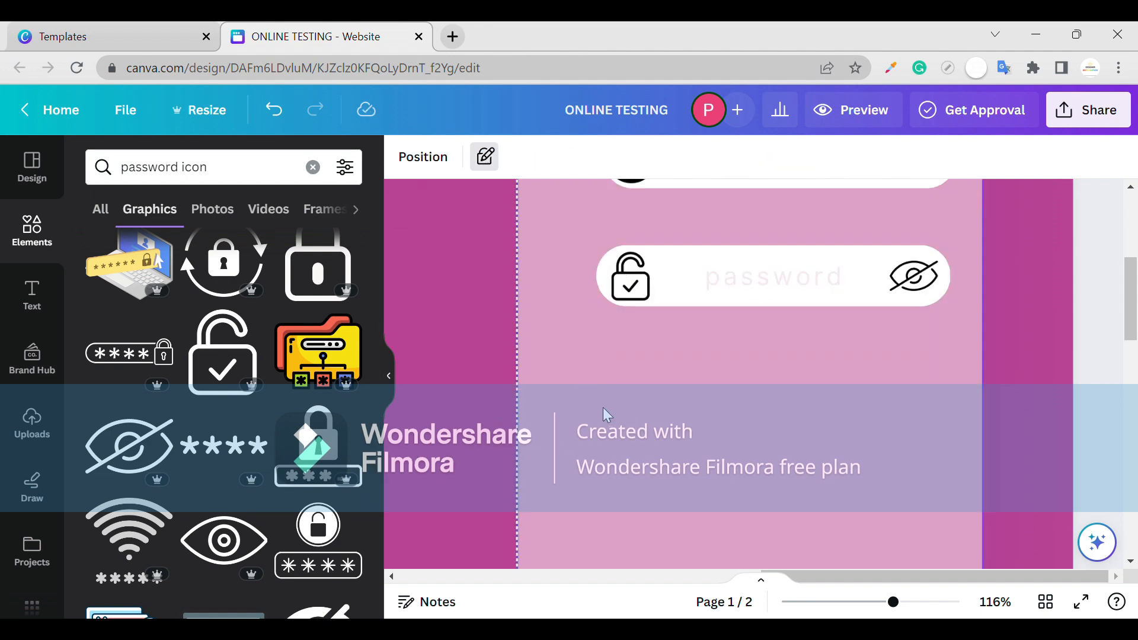
scroll(612, 404, down, 5)
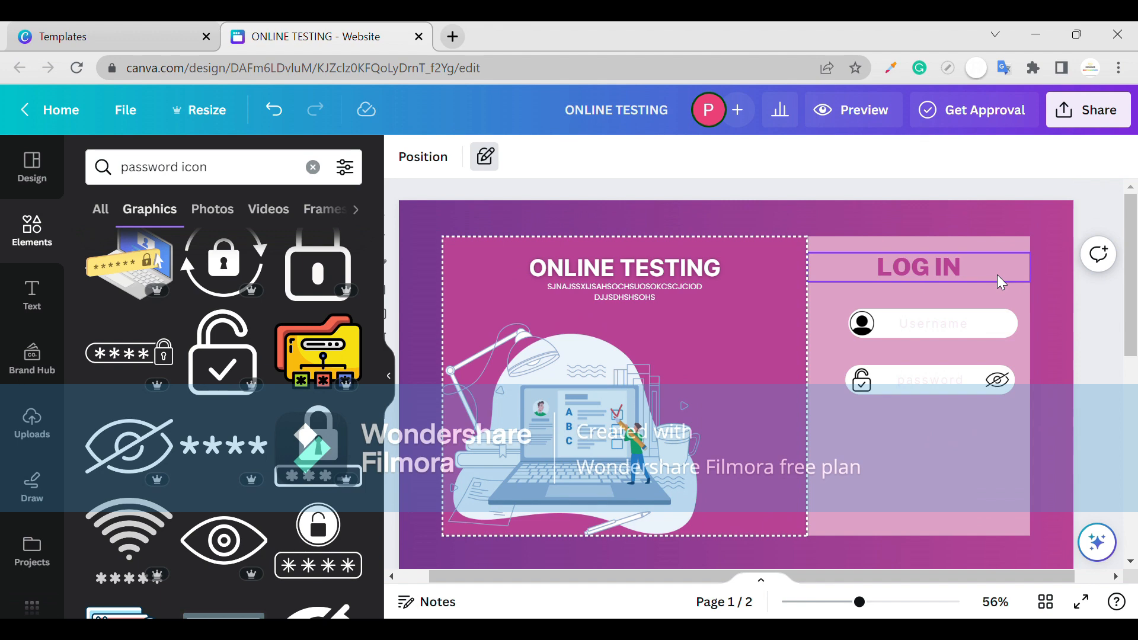
scroll(874, 405, up, 5)
scroll(876, 410, up, 2)
click(838, 363)
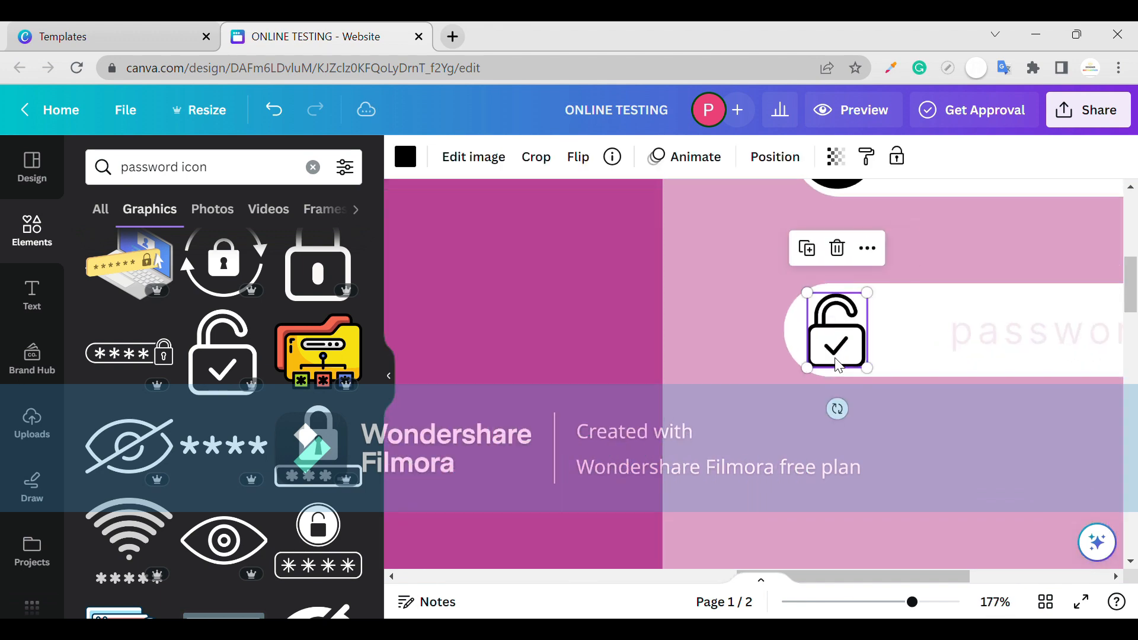
drag(838, 362, 834, 362)
Look through the "password icon" graphics for alternative lock icons.
scroll(240, 490, down, 4)
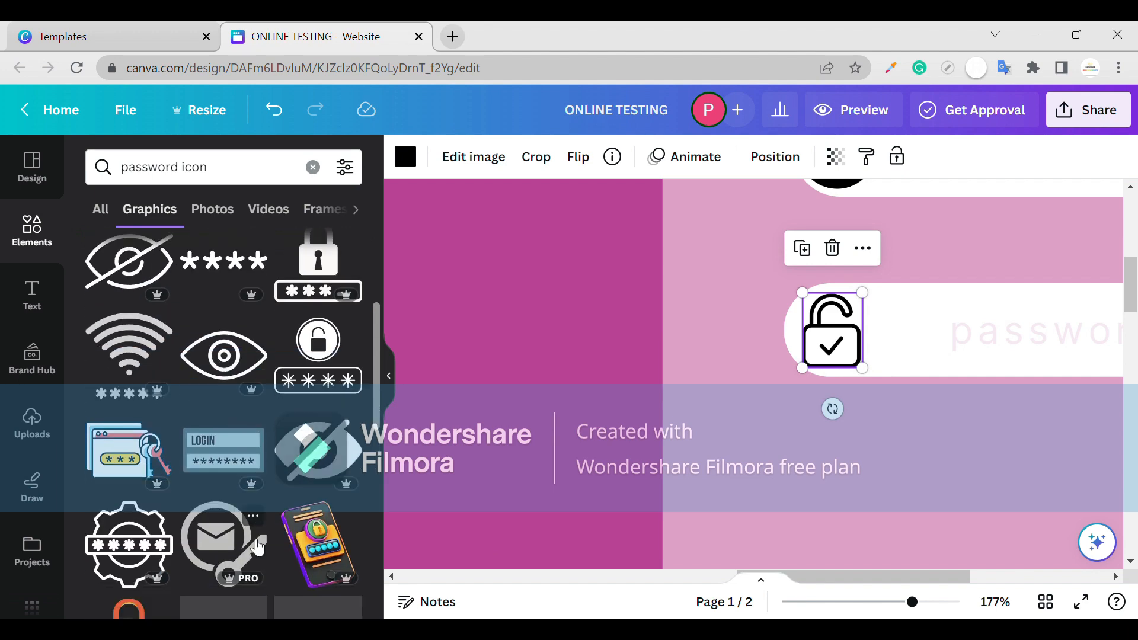
scroll(240, 491, down, 6)
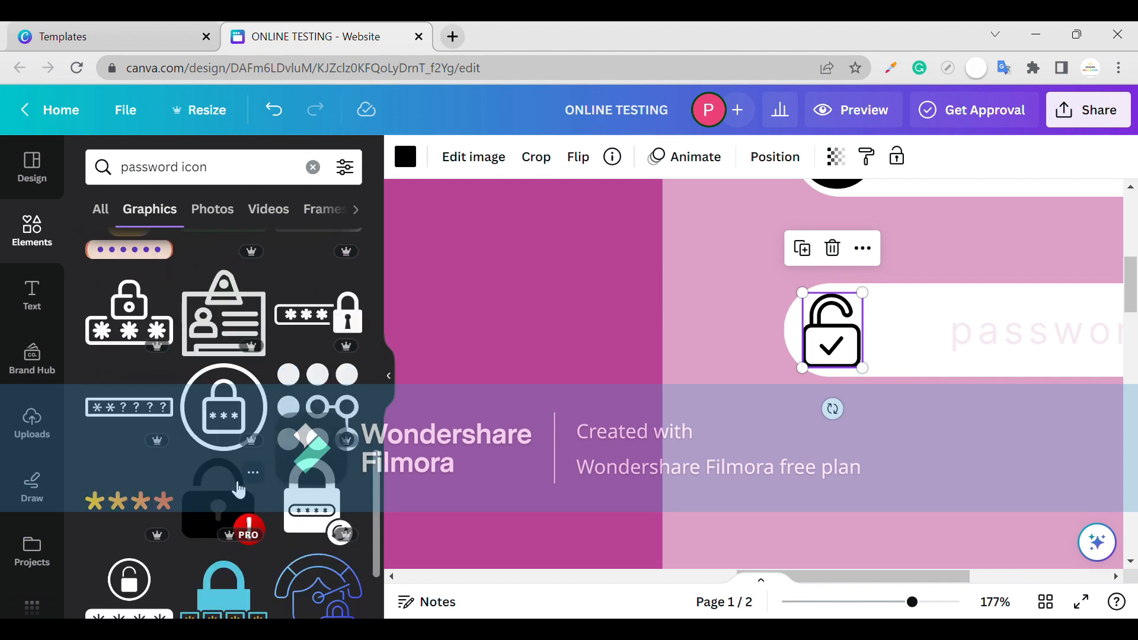
scroll(237, 490, down, 5)
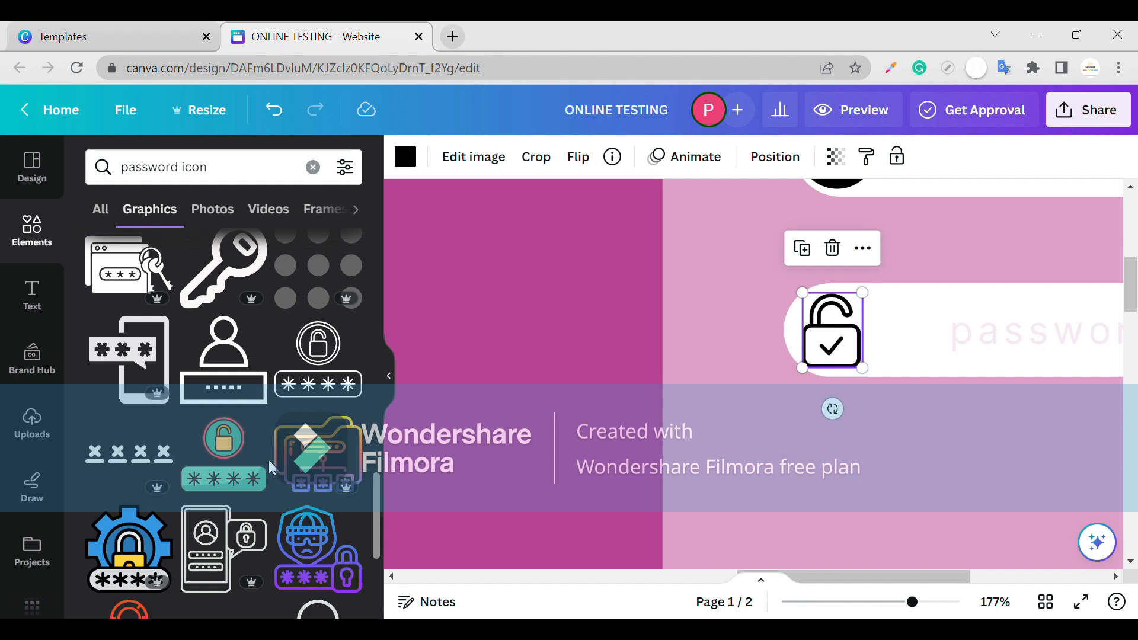
scroll(249, 465, down, 6)
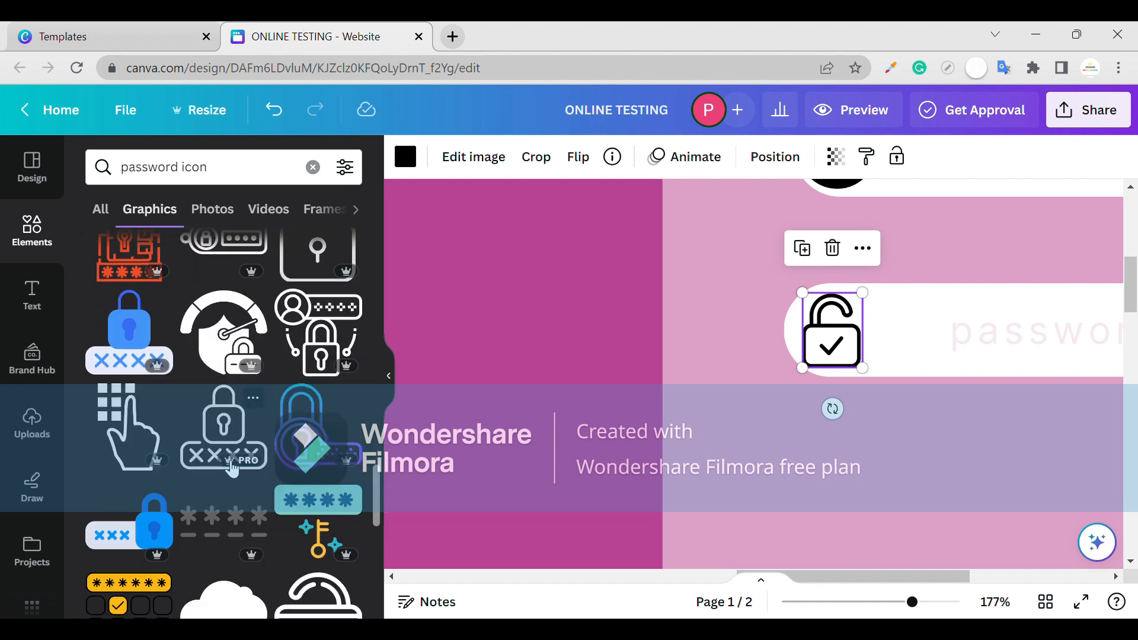
scroll(231, 469, down, 10)
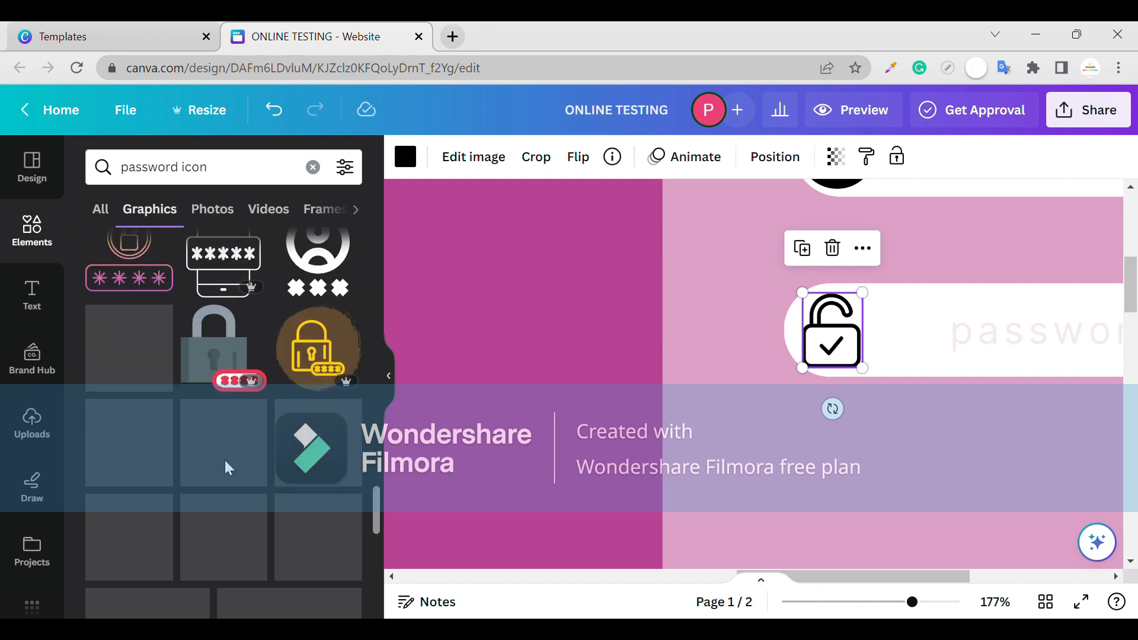
click(192, 180)
click(421, 314)
scroll(345, 396, down, 5)
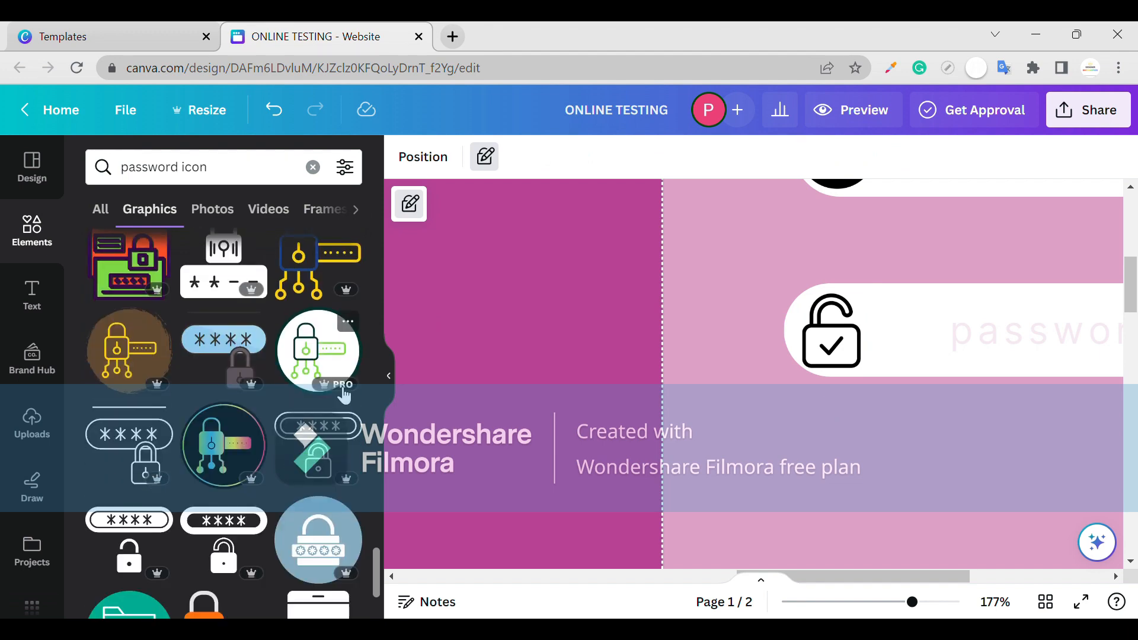
scroll(344, 394, down, 10)
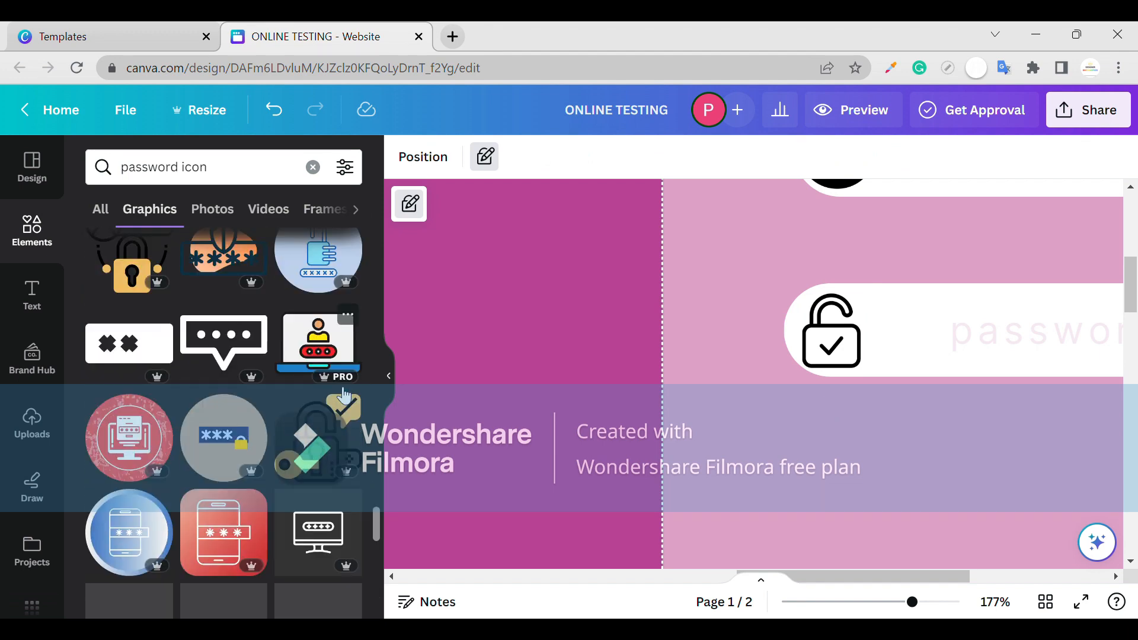
scroll(344, 396, down, 5)
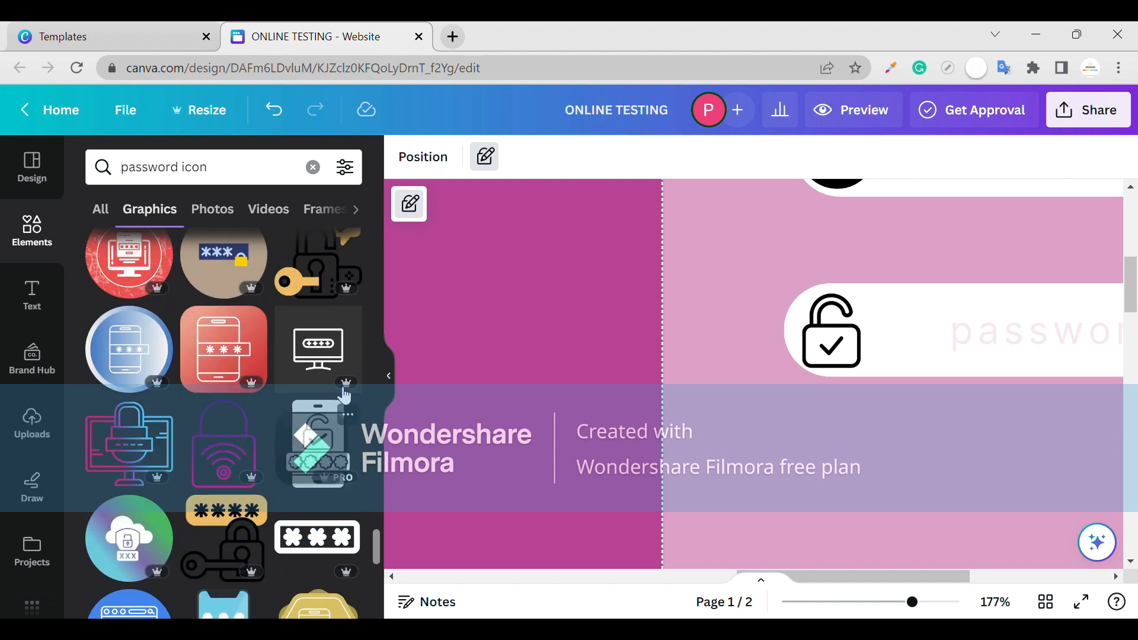
scroll(289, 384, up, 15)
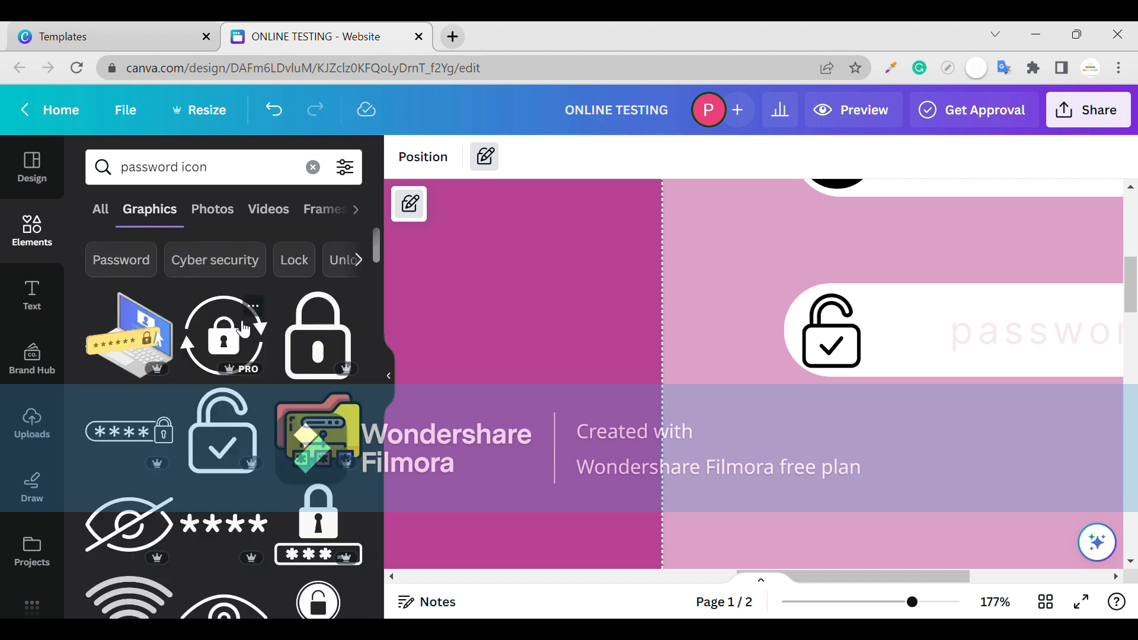
Browse elements related to the reset password icon's "padlock" keyword, and go back to the "password icon" search.
scroll(217, 469, down, 1)
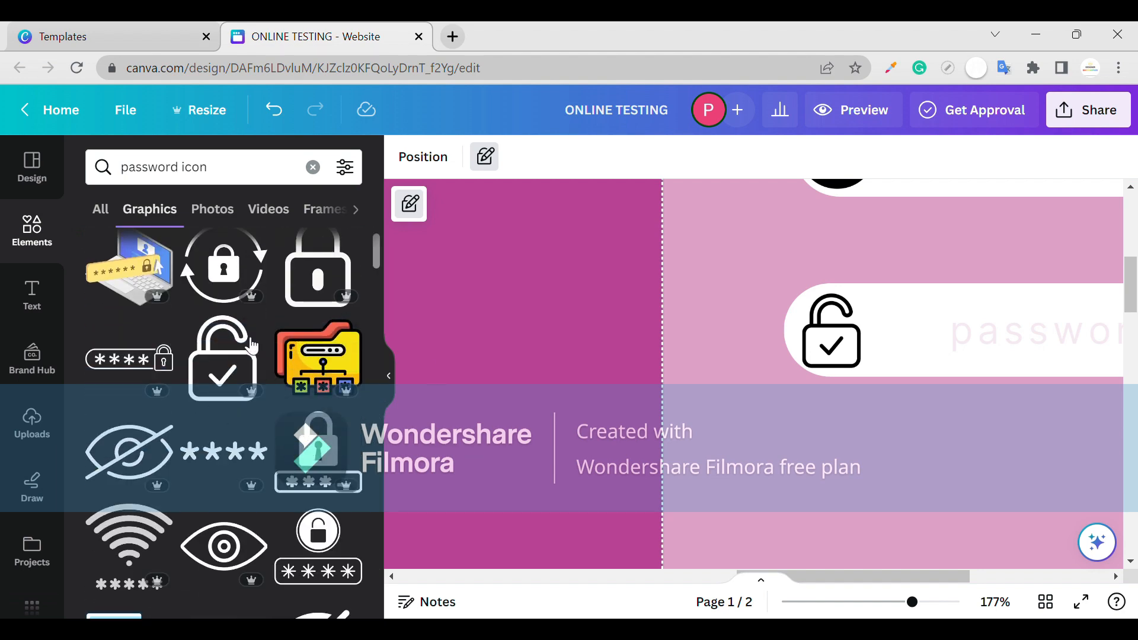
click(249, 235)
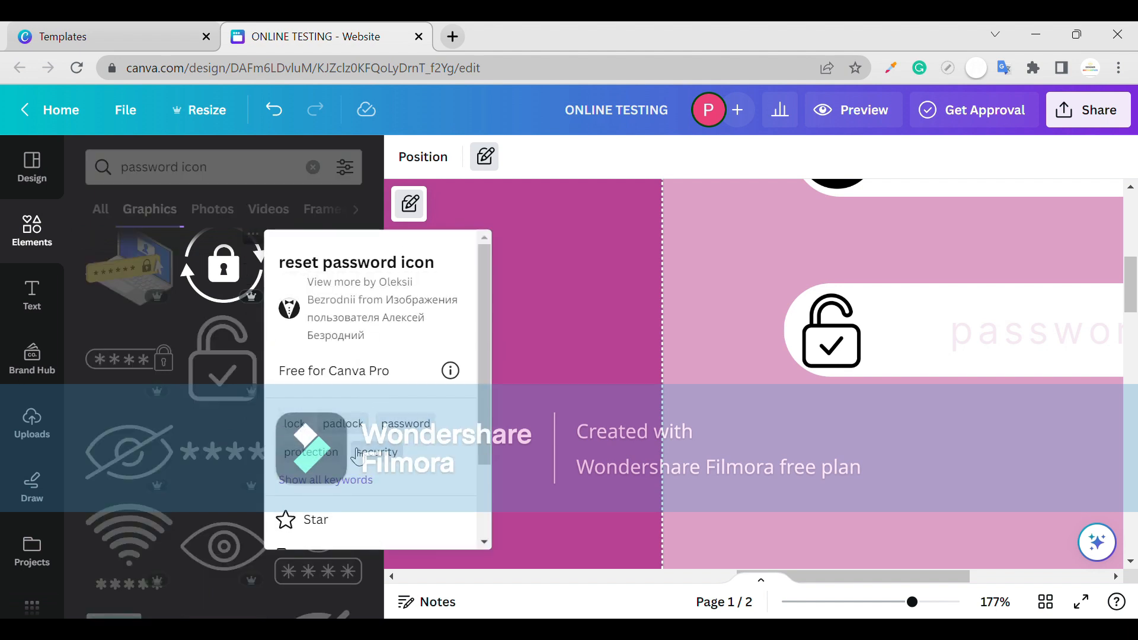
click(337, 424)
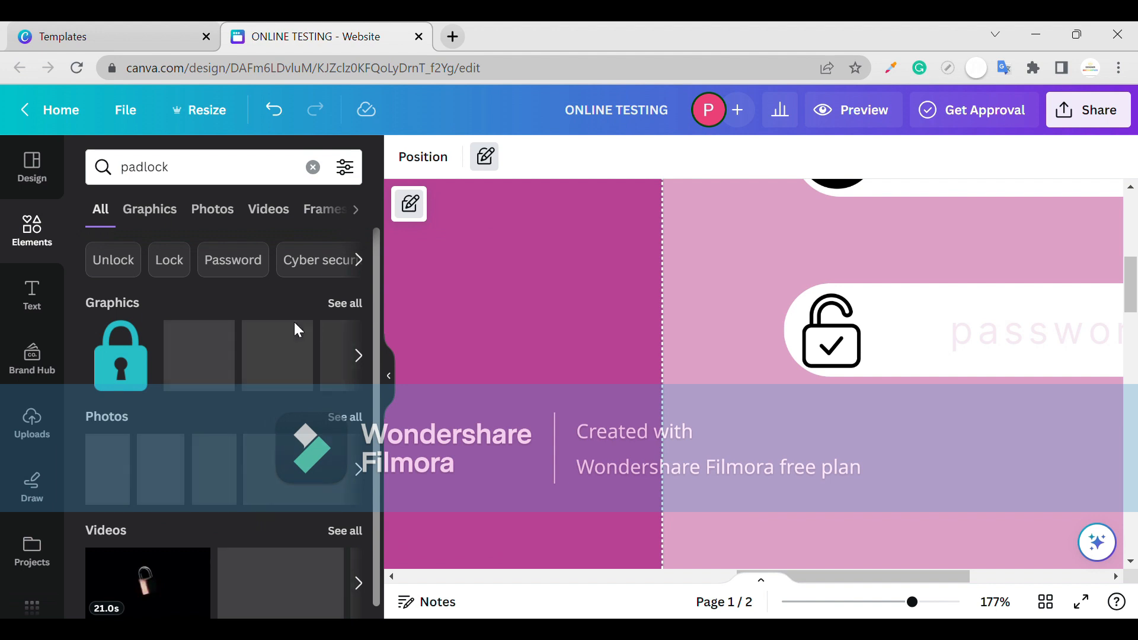
click(313, 167)
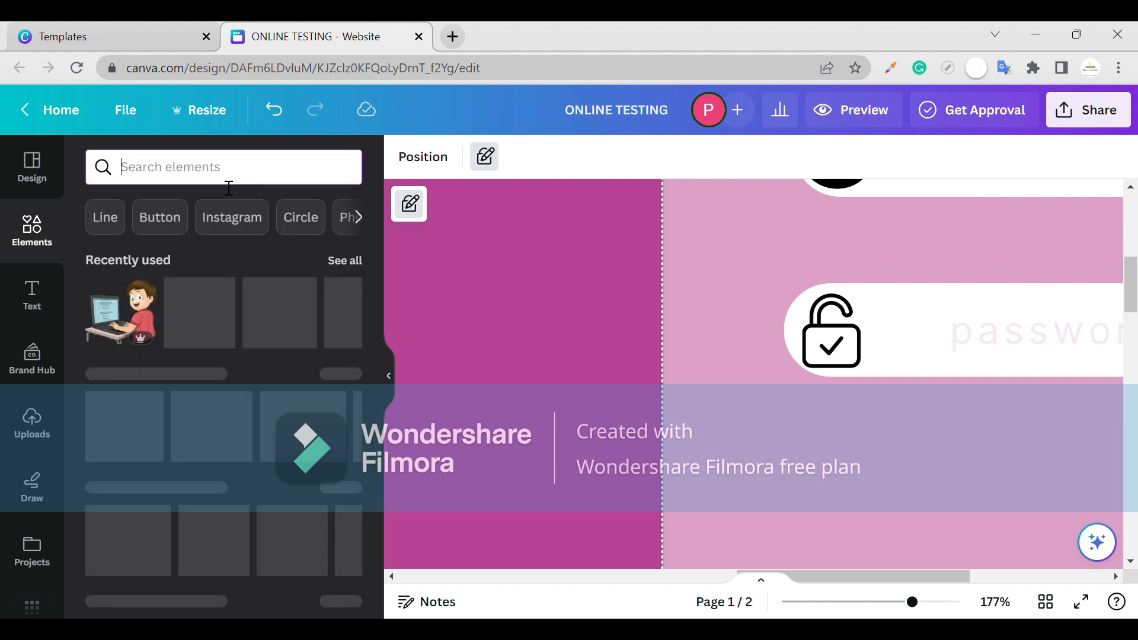
text(p)
click(229, 370)
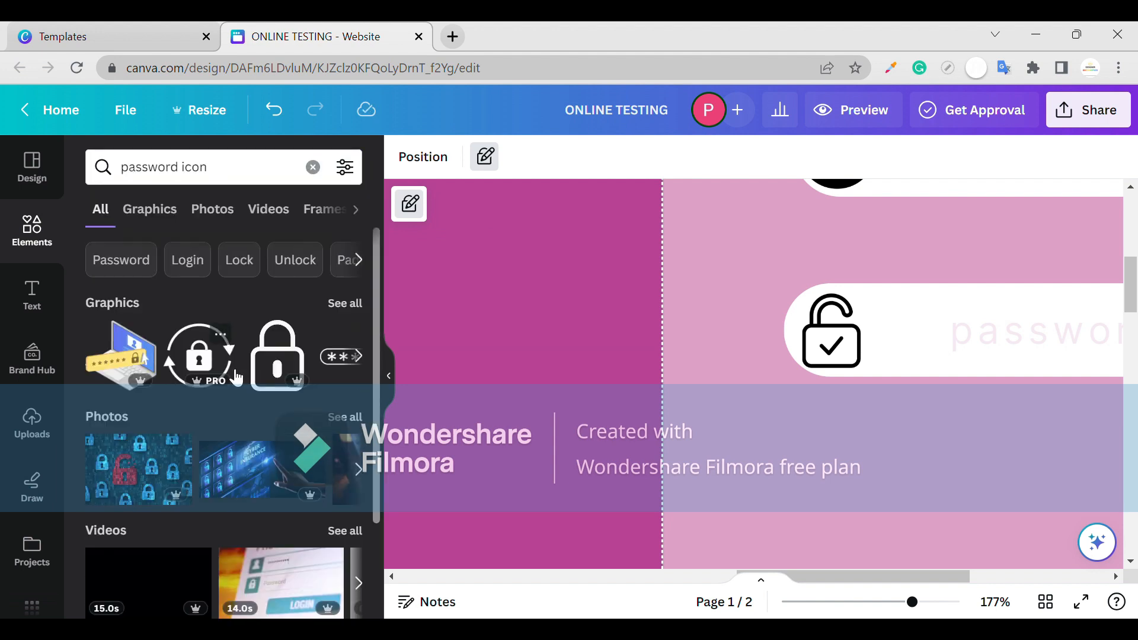
Search the elements for "password circle icon" and browse the matching graphics.
click(186, 168)
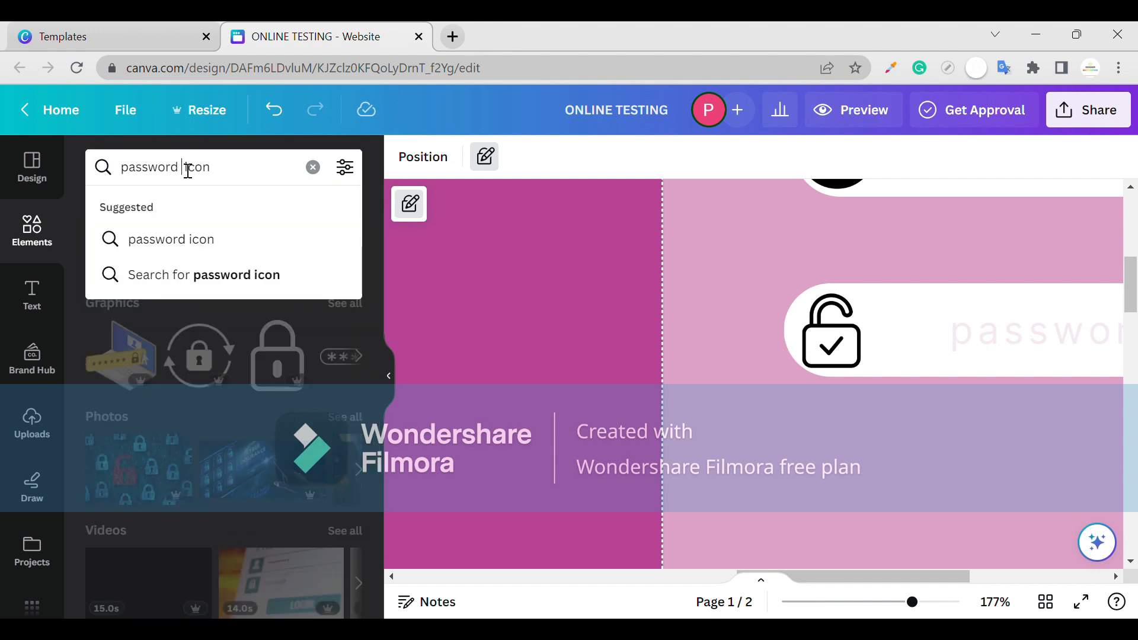
text(c)
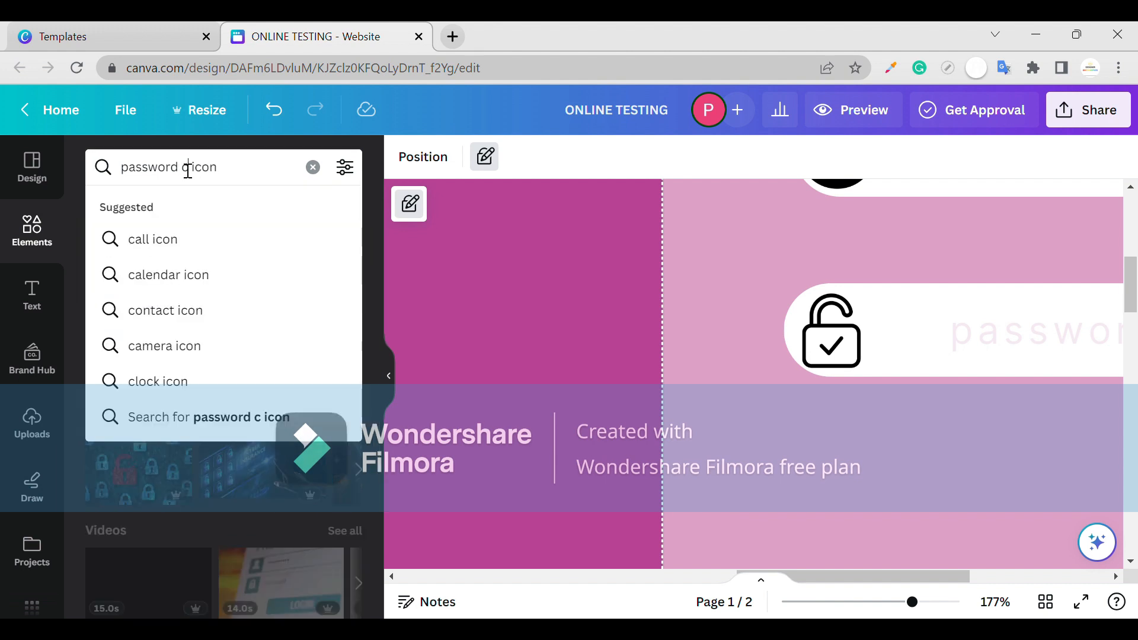
text(ir)
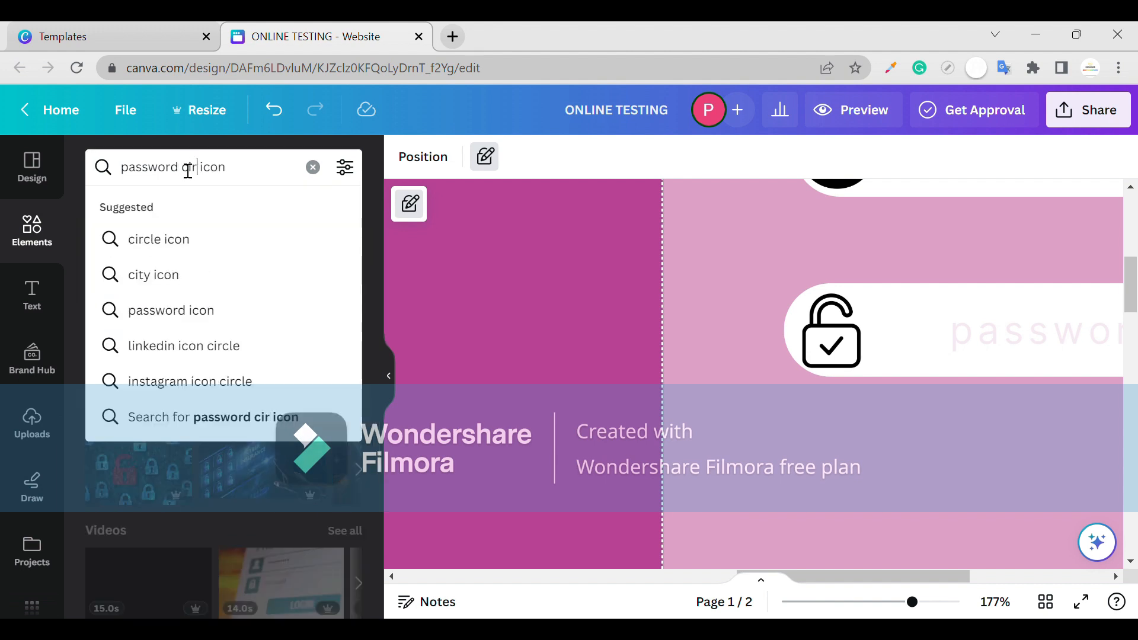
text(cle)
key(Return)
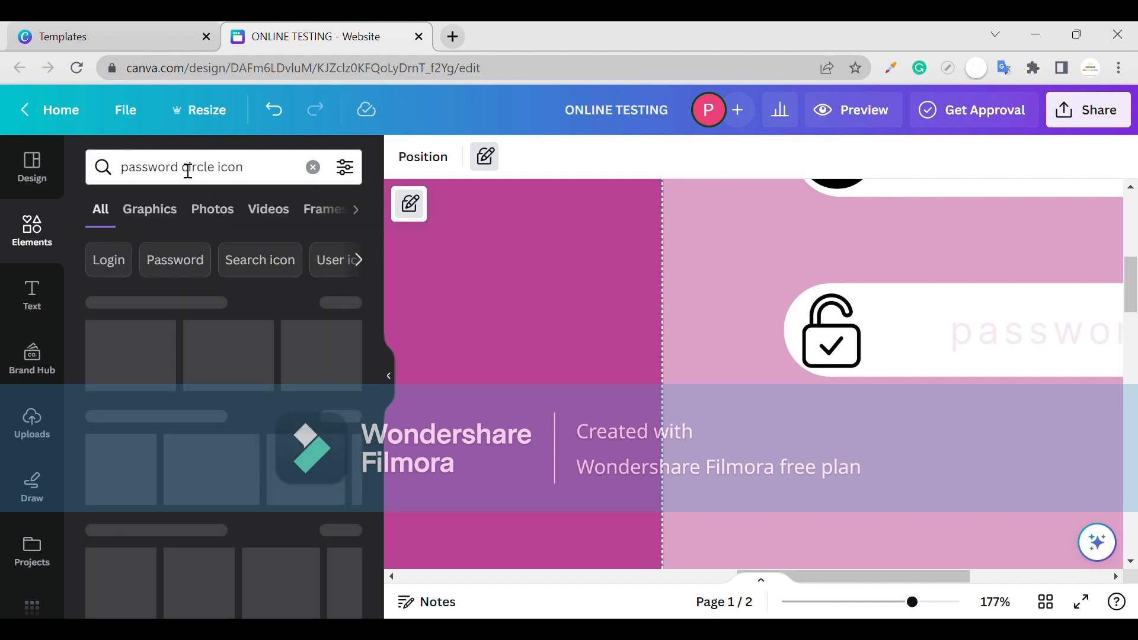
click(363, 357)
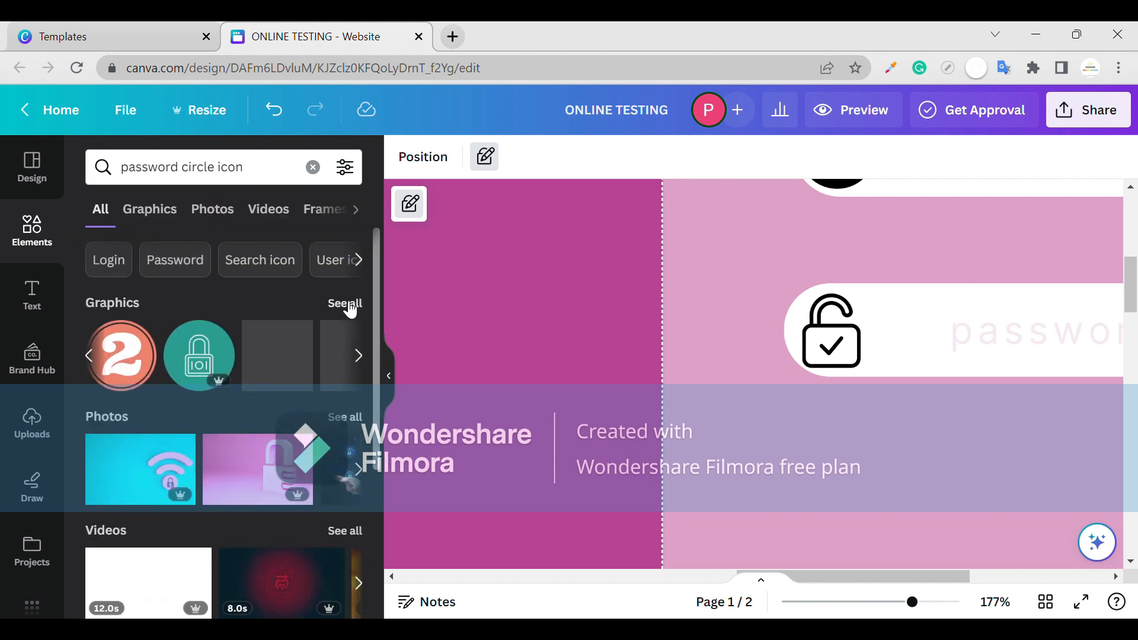
Change the elements search back to "password icon" and show all matching graphics.
click(229, 181)
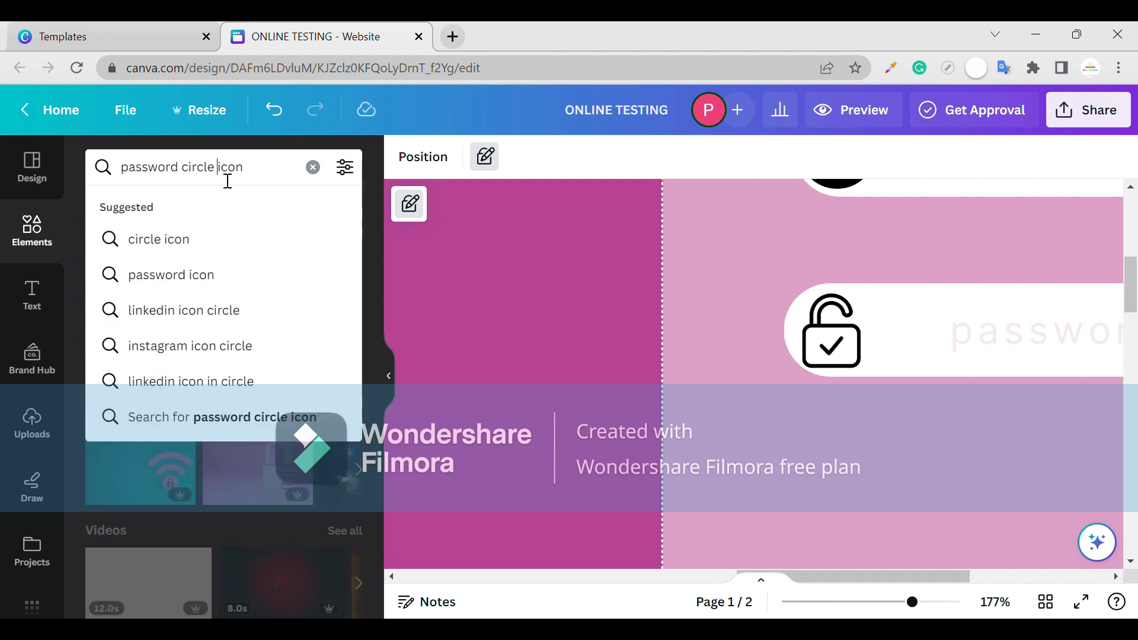
key(BackSpace)
key(BackSpace)
key(BackSpace)
key(BackSpace)
key(BackSpace)
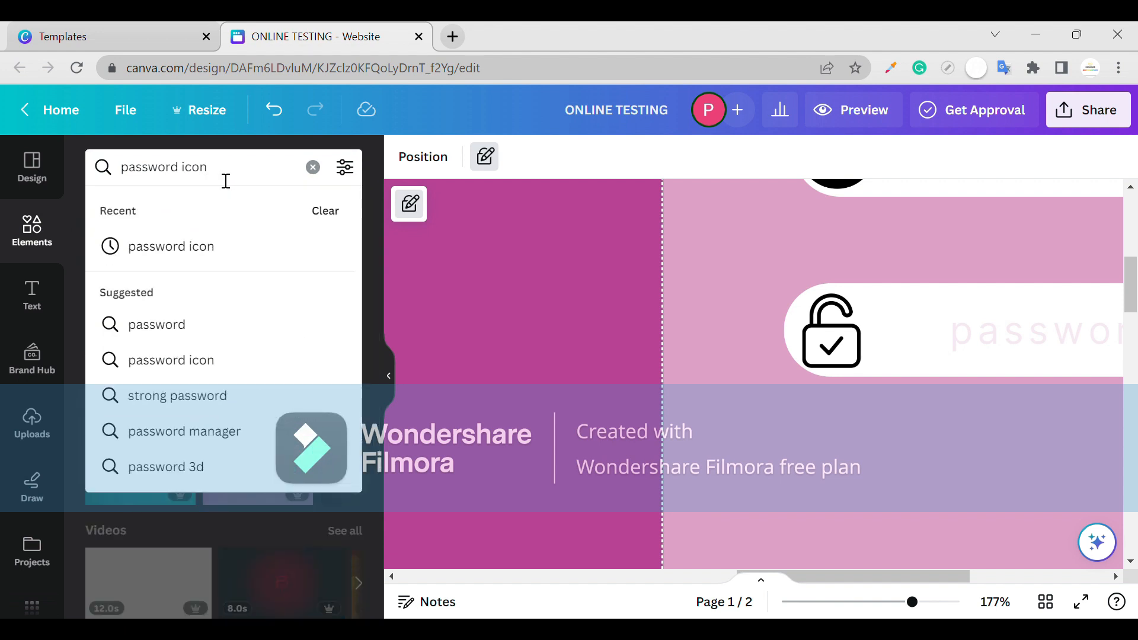
key(Return)
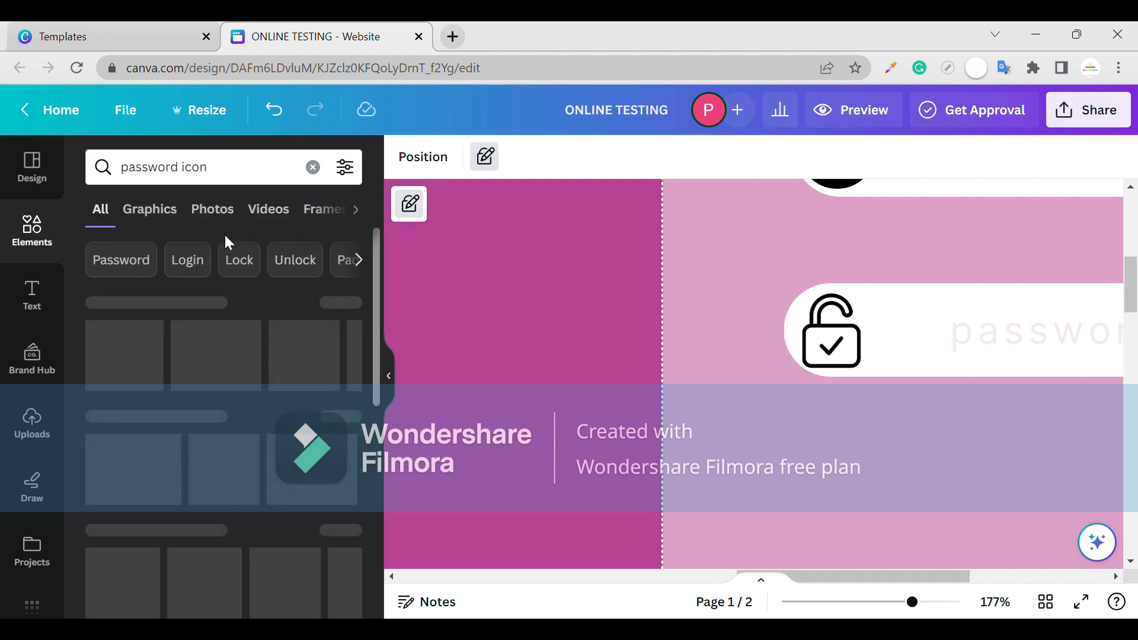
click(359, 356)
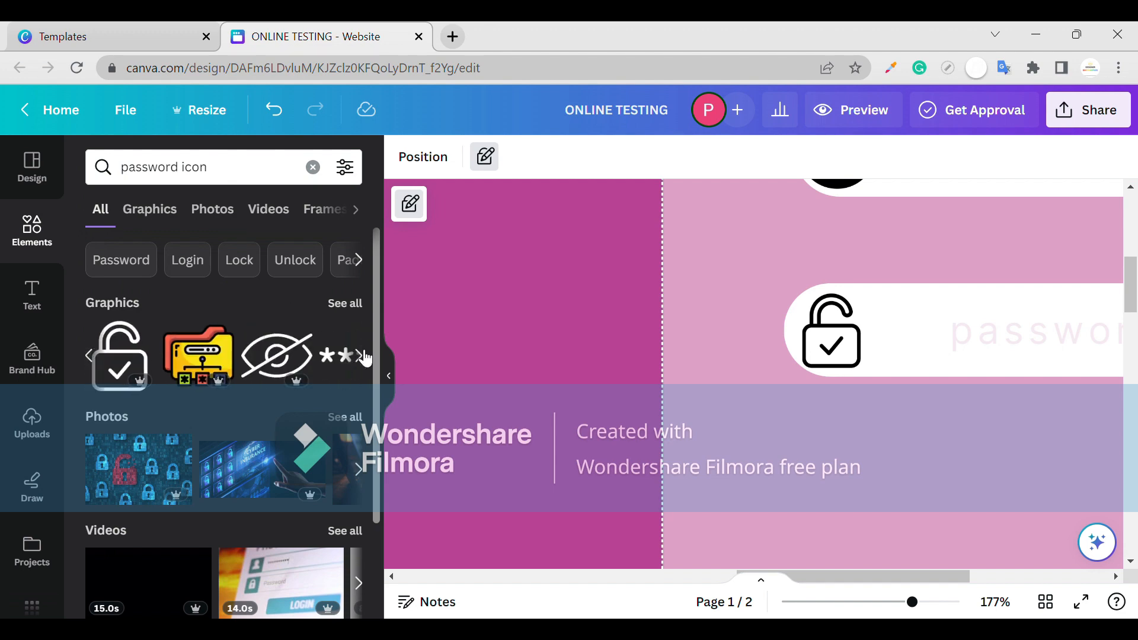
click(358, 312)
Replace the open padlock with the circled padlock with asterisks, shrunk to fit inside the left end of the password bar.
click(813, 338)
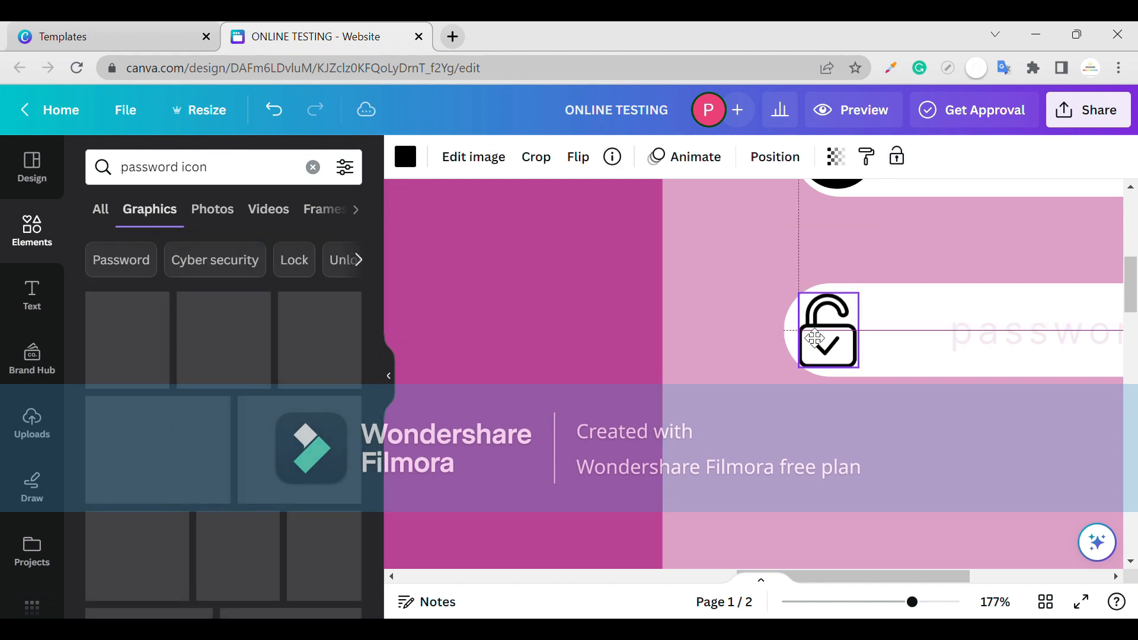
drag(814, 338, 778, 437)
scroll(212, 458, down, 5)
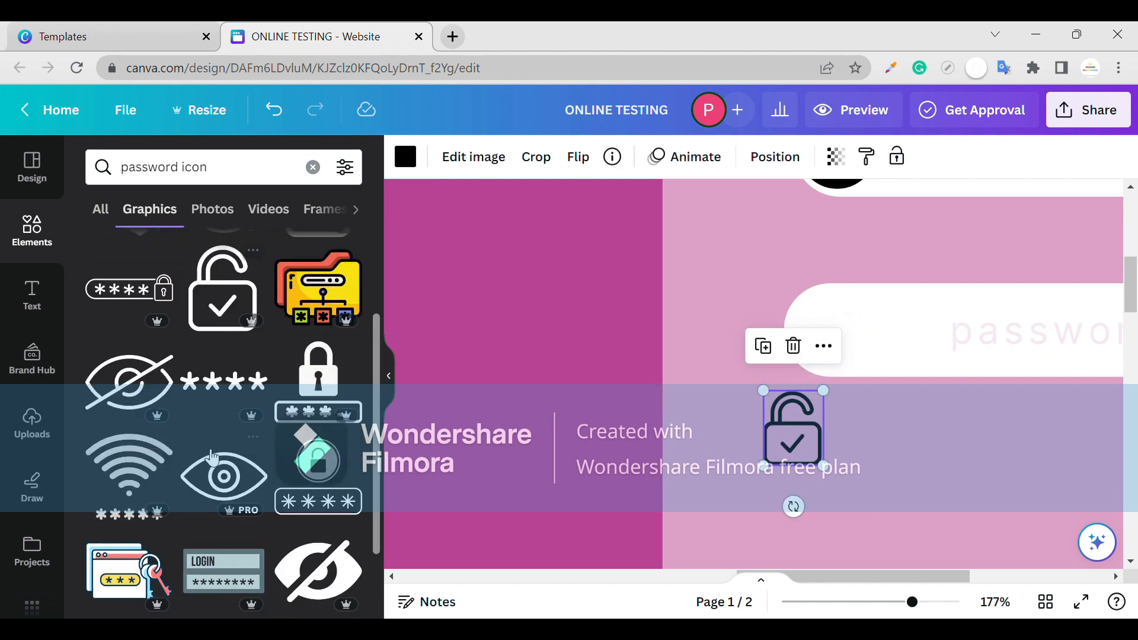
scroll(212, 458, down, 10)
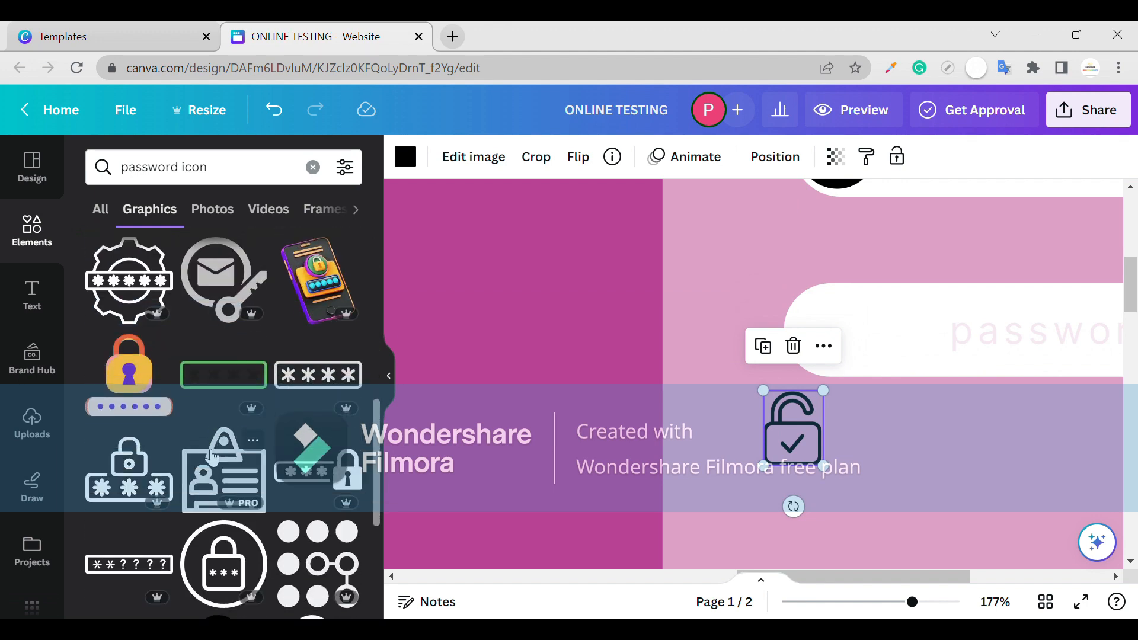
drag(220, 423, 725, 323)
scroll(724, 323, down, 5)
drag(668, 539, 756, 342)
drag(802, 290, 746, 346)
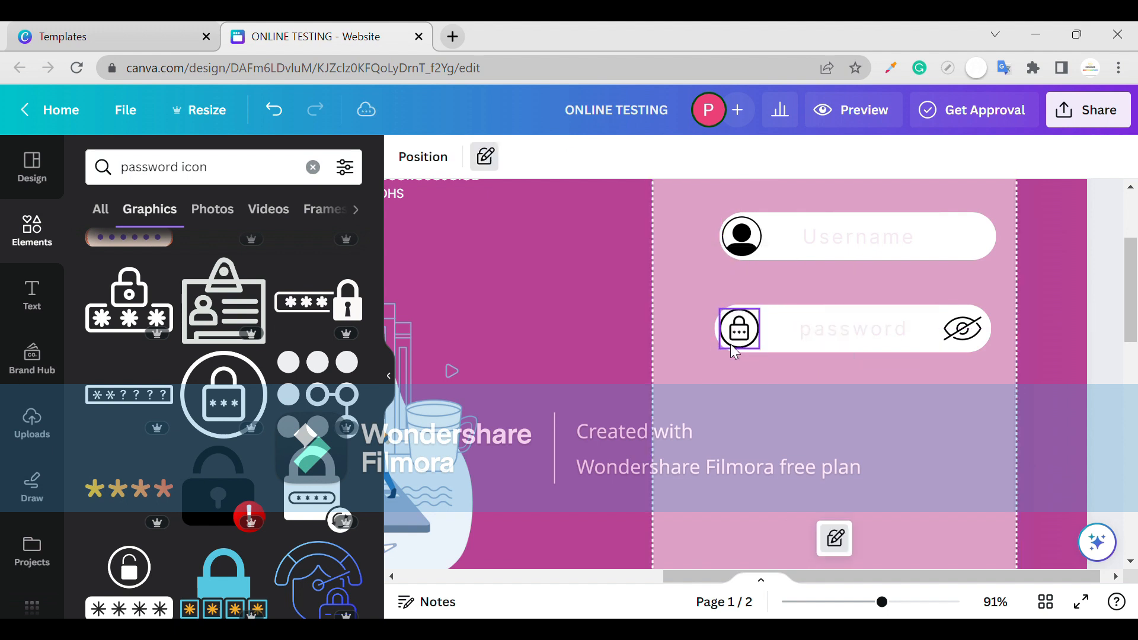
Try to shrink the user icon inside the username bar.
click(759, 233)
drag(771, 230, 768, 233)
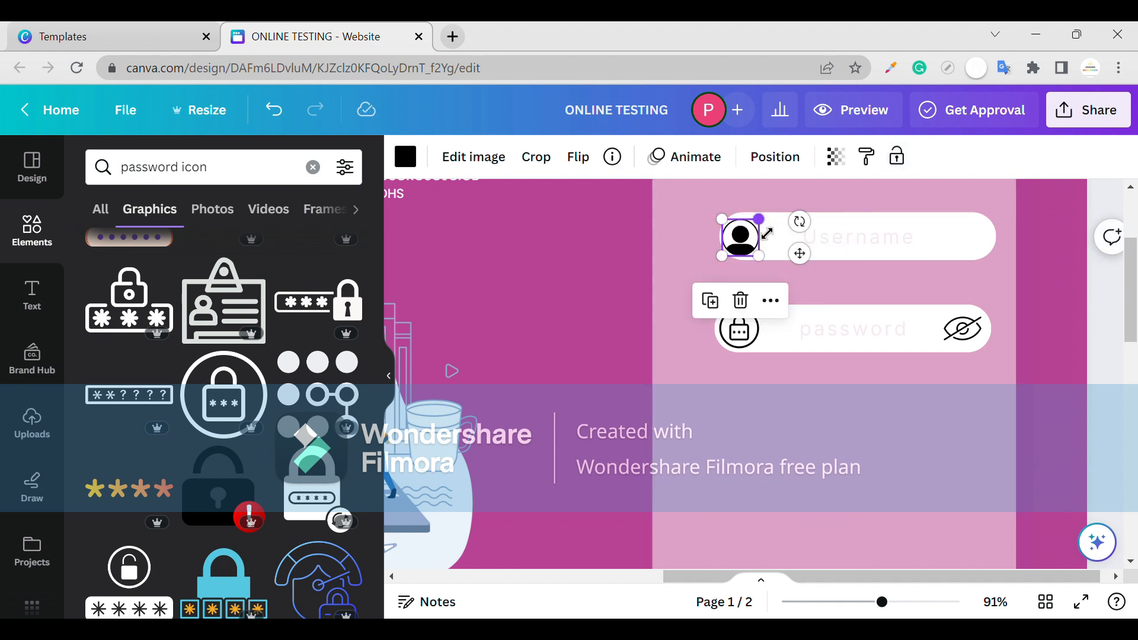
key(ctrl+z)
Enlarge the circled padlock icon slightly and keep it inside the left end of the password bar.
click(748, 334)
drag(761, 309, 781, 371)
key(ctrl+z)
drag(751, 334, 754, 344)
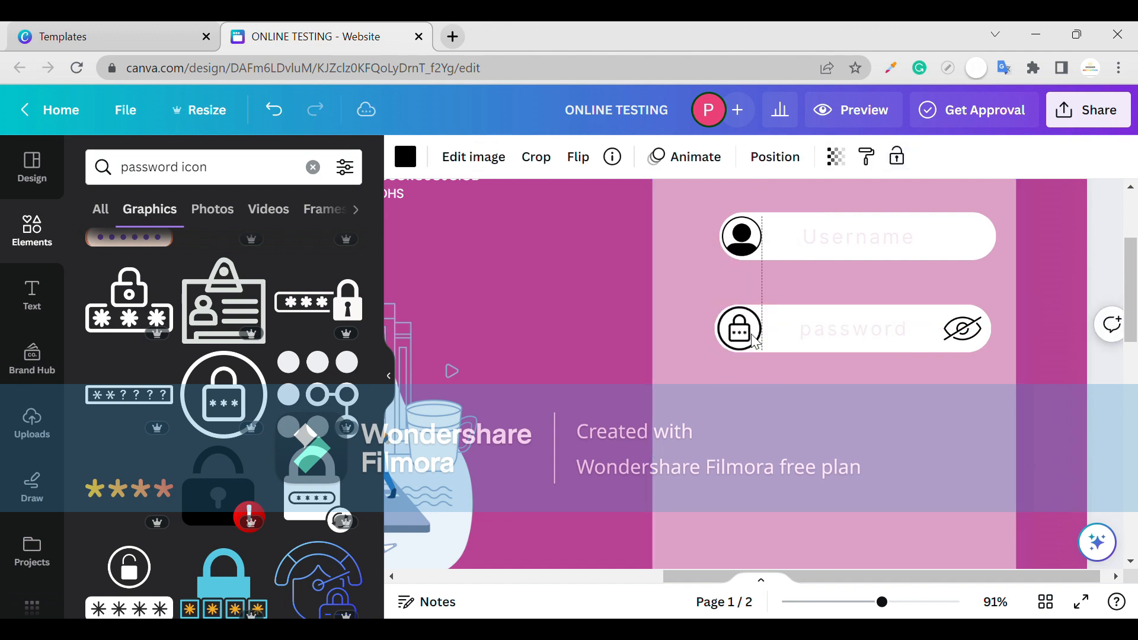
click(742, 382)
Duplicate the white password bar, shorten the copy to button width, and centre it below the password field.
scroll(893, 366, down, 3)
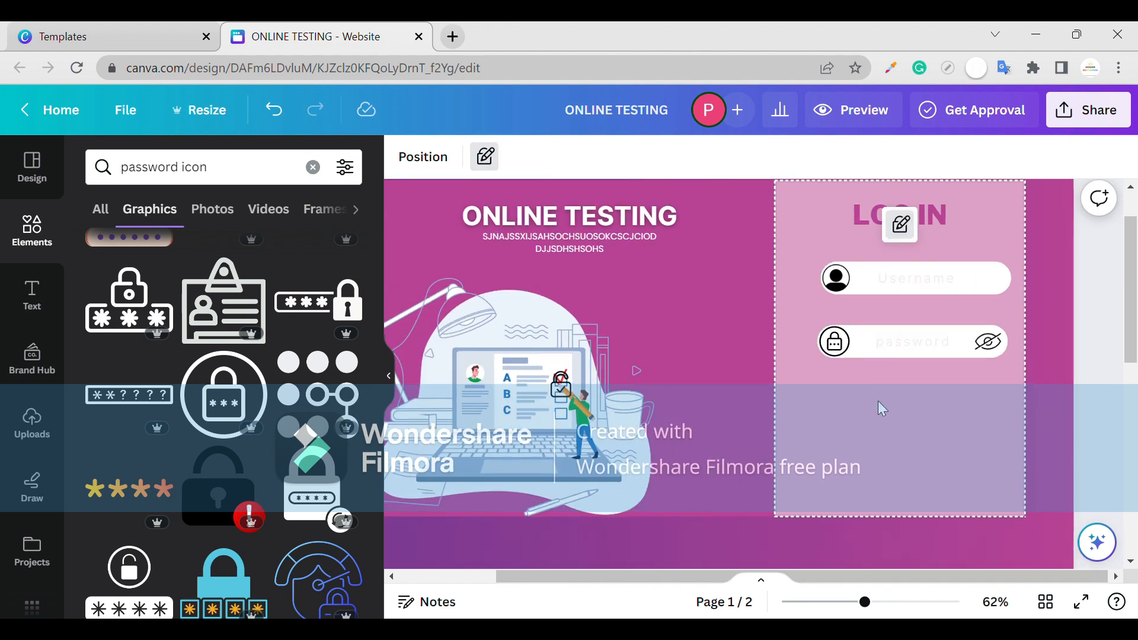
click(913, 358)
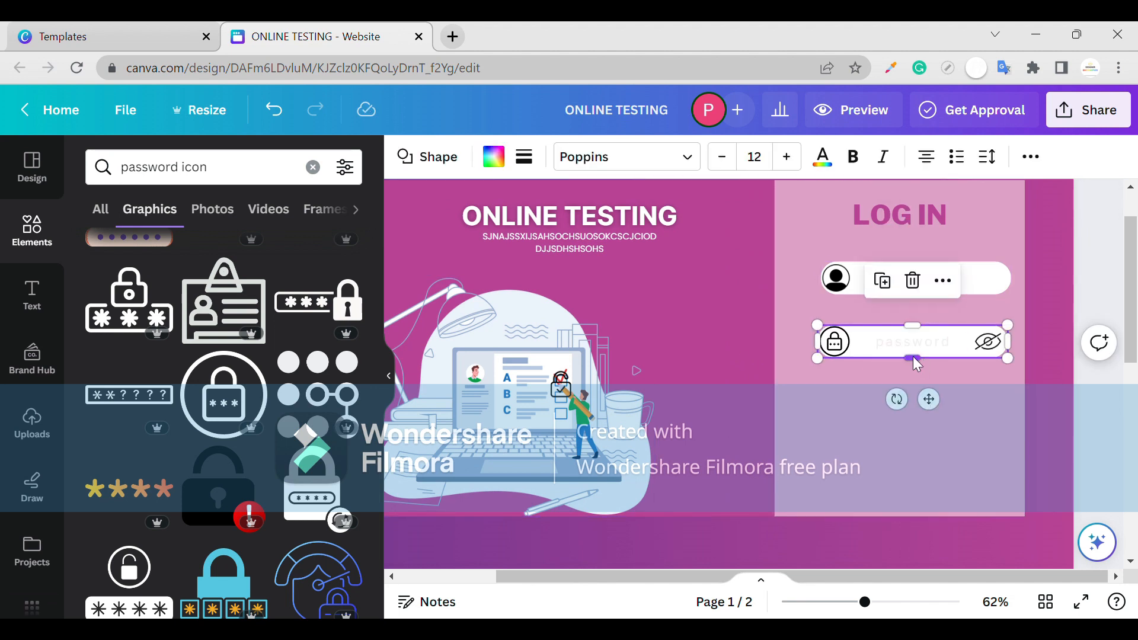
key(ctrl+d)
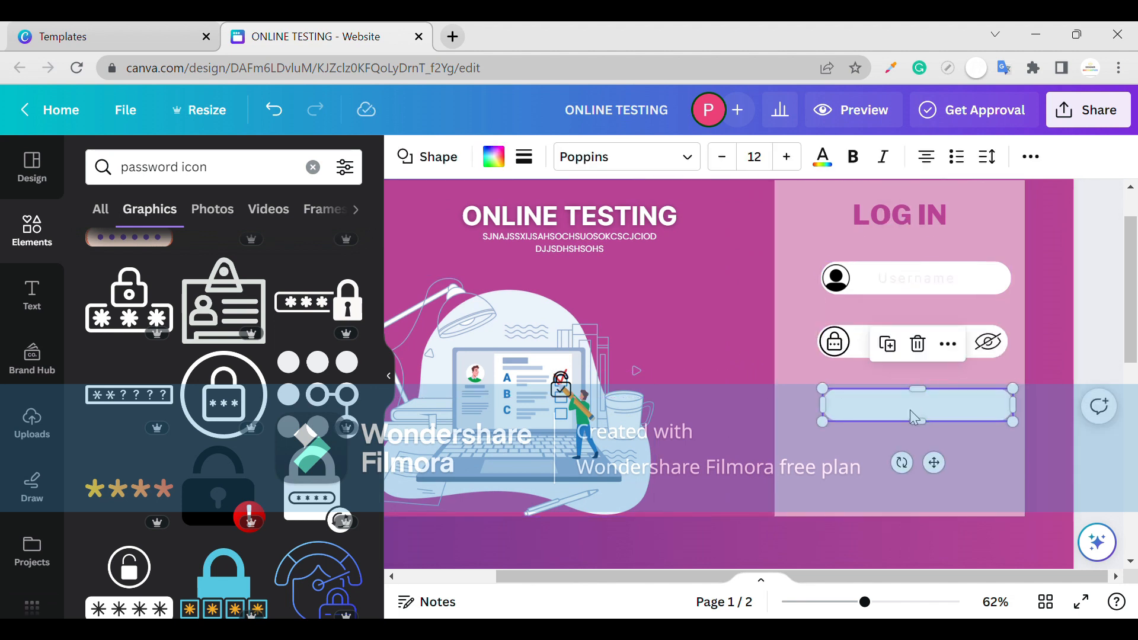
drag(822, 404, 880, 405)
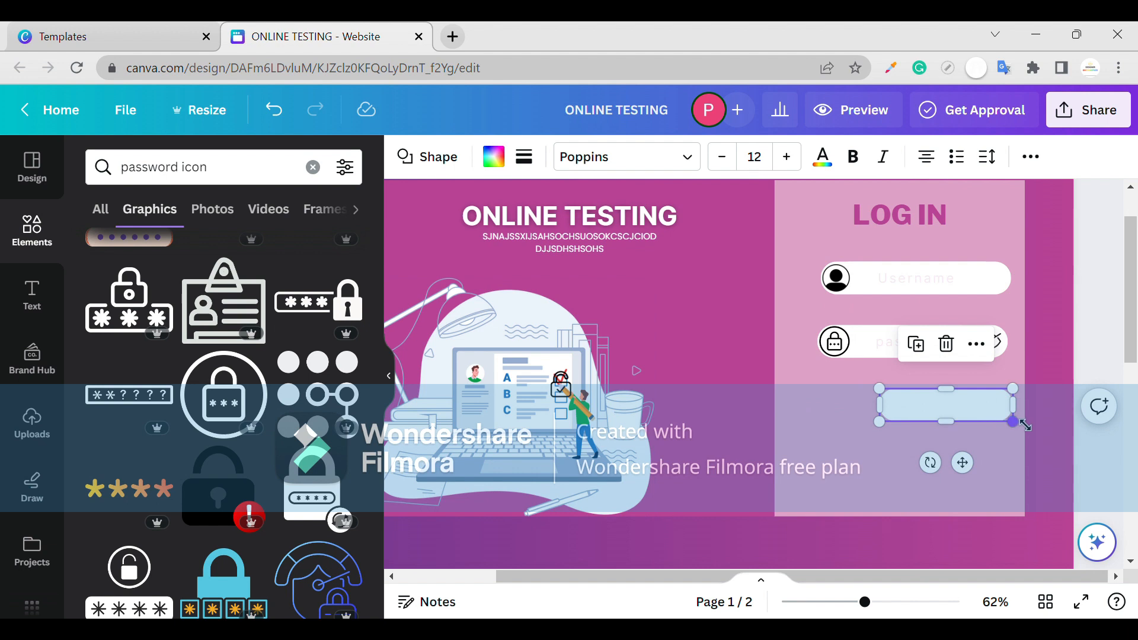
drag(1026, 425, 935, 415)
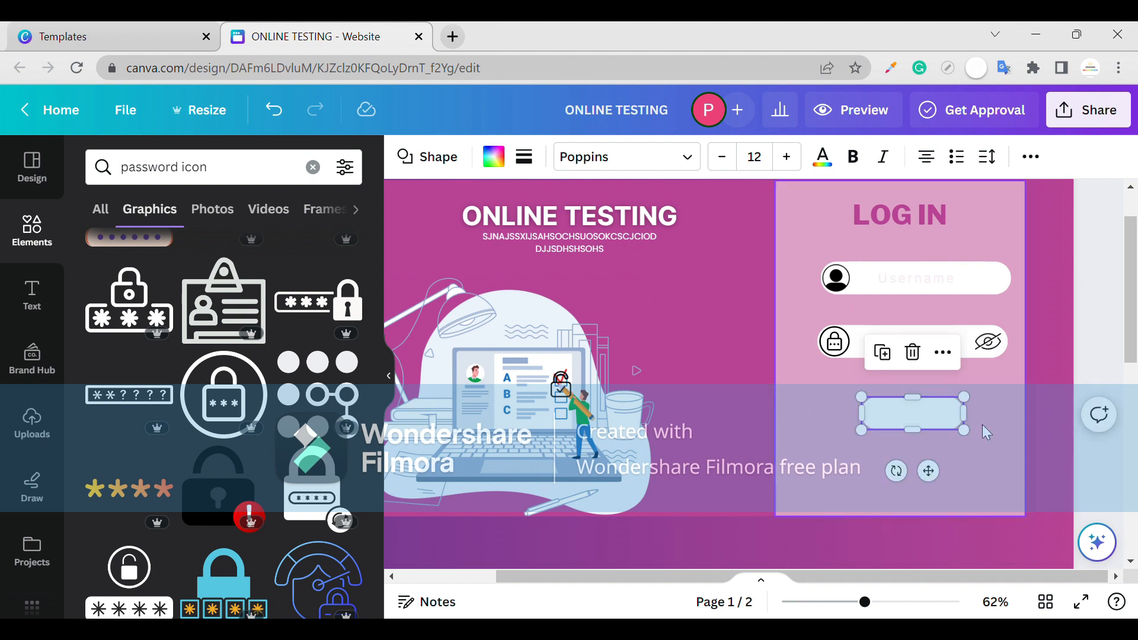
click(983, 424)
click(941, 417)
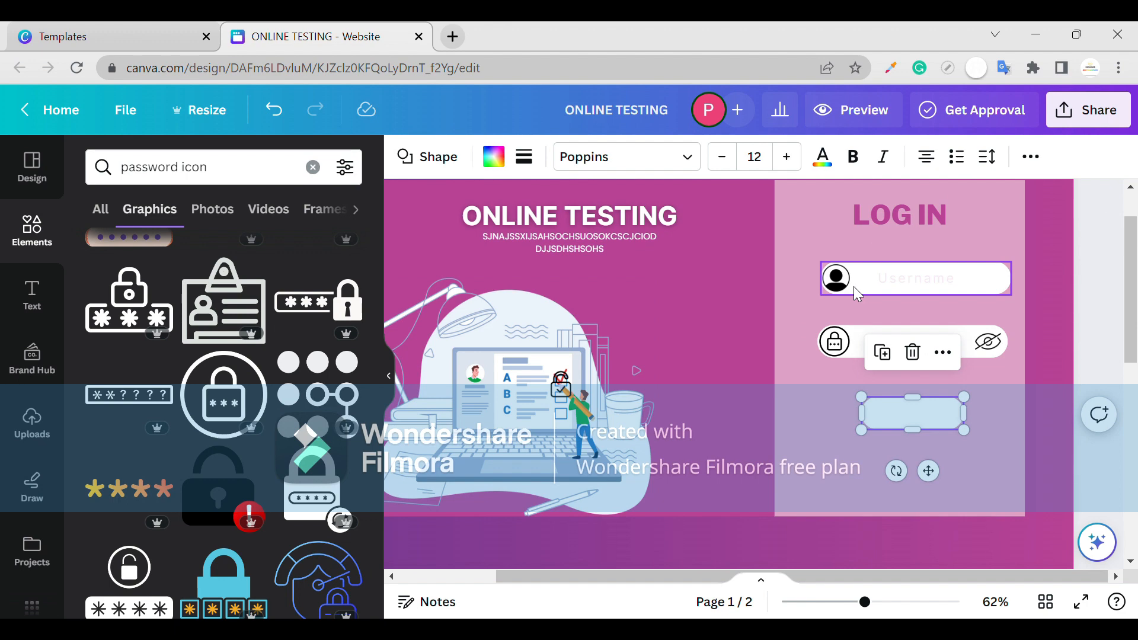
Place a small copy of the LOG IN heading on the short white button and set its font size to 26.
click(33, 289)
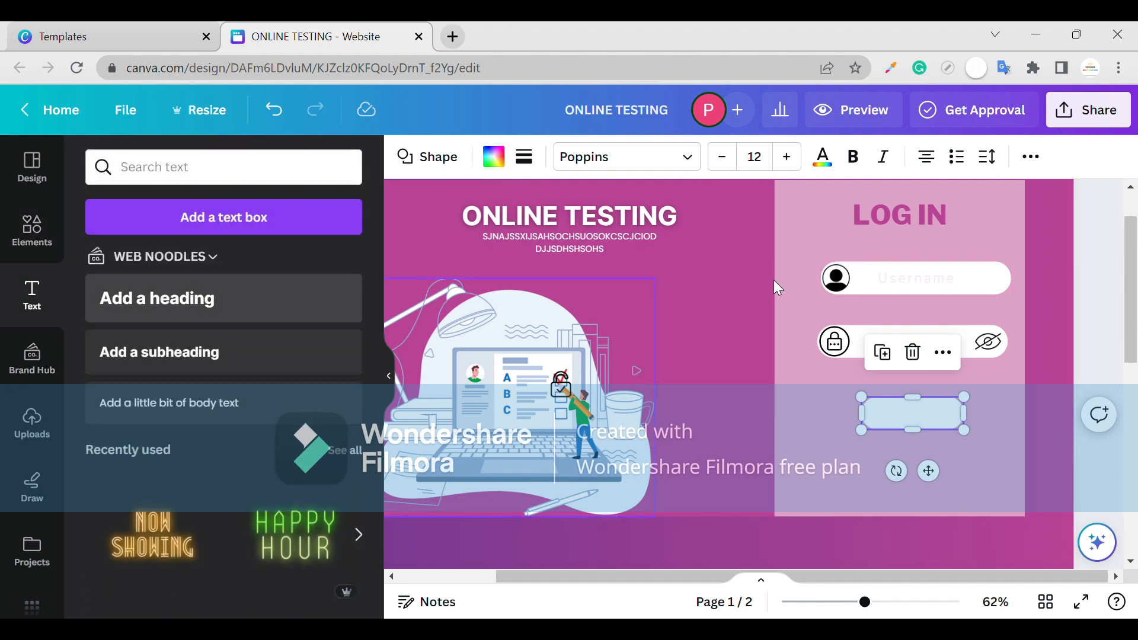
click(906, 212)
drag(908, 211, 945, 406)
drag(793, 389, 948, 422)
click(624, 157)
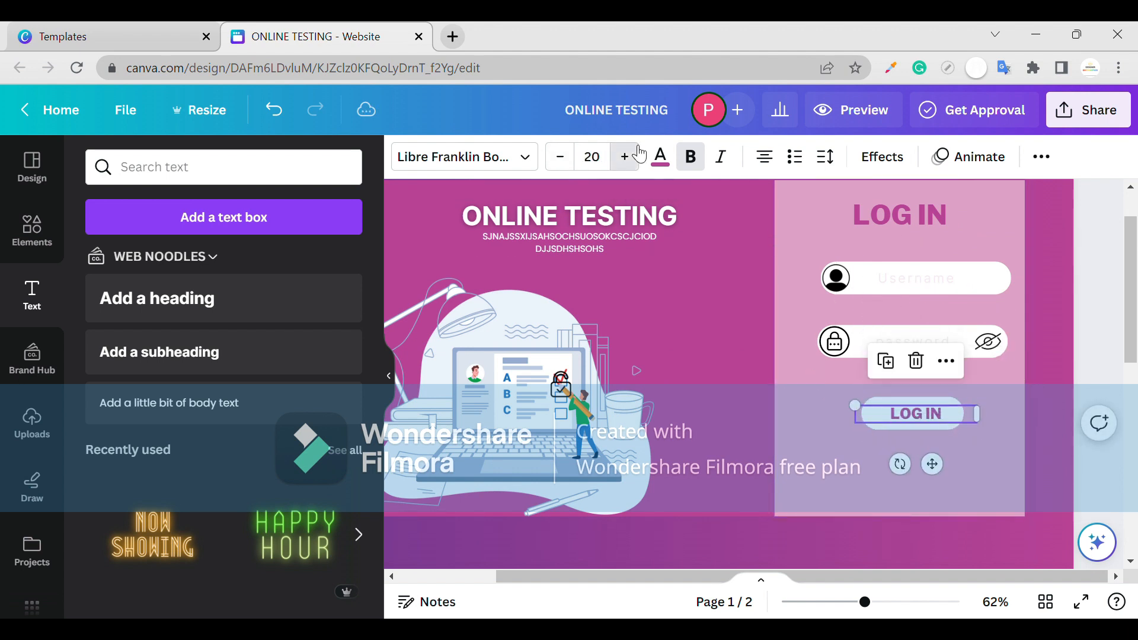
click(625, 157)
click(625, 157)
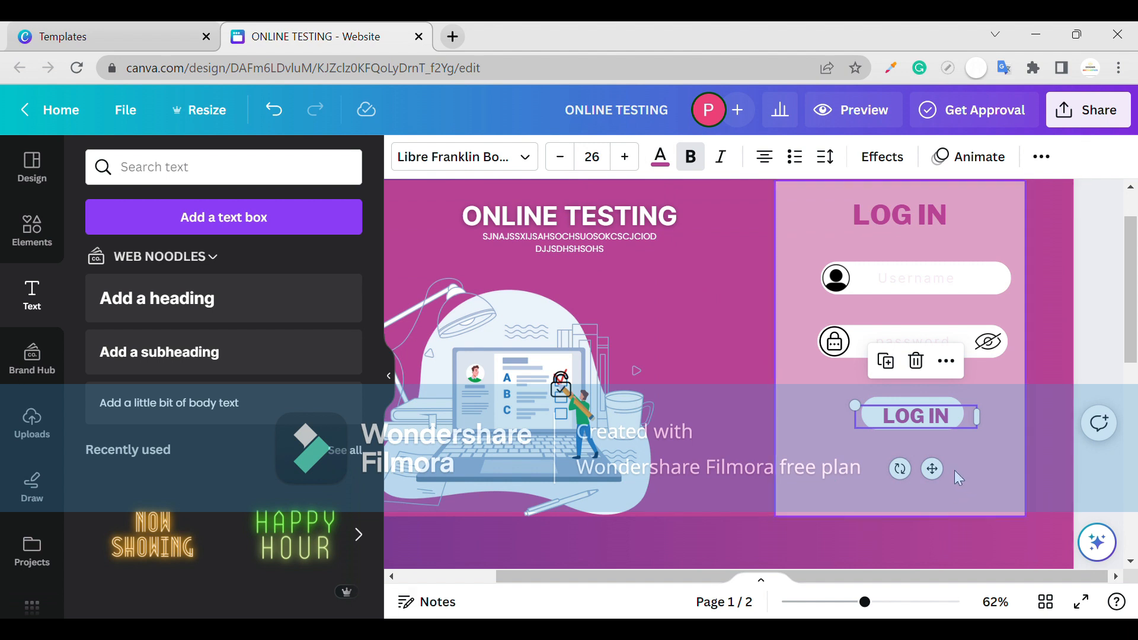
Centre the LOG IN label on the white button below the password field.
drag(943, 487, 943, 485)
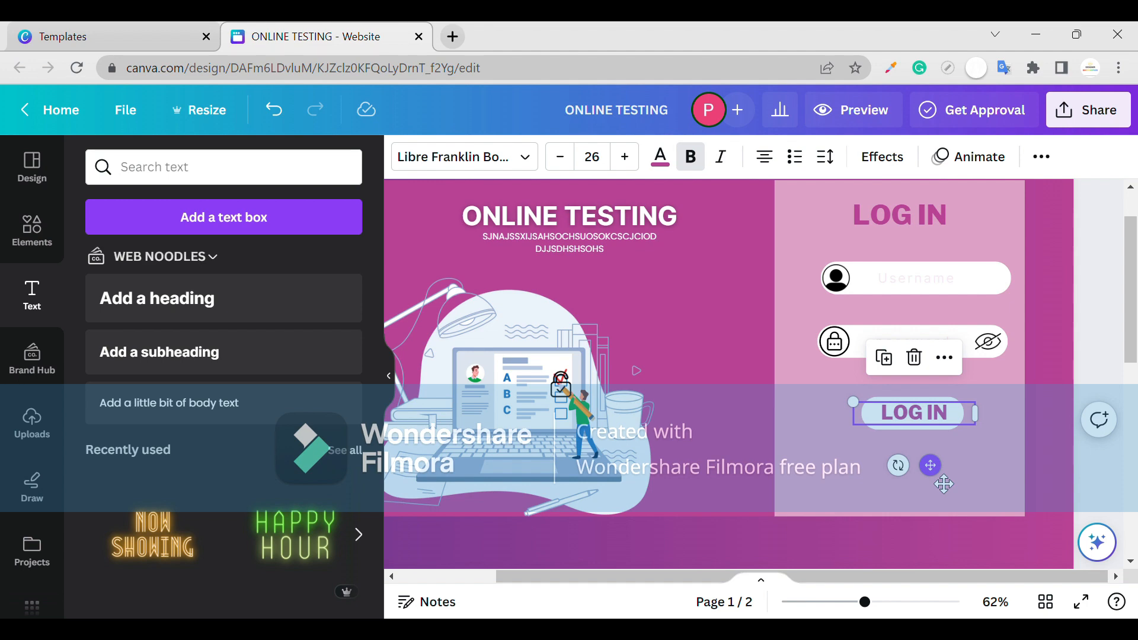
click(991, 413)
scroll(981, 415, up, 3)
click(906, 428)
click(897, 420)
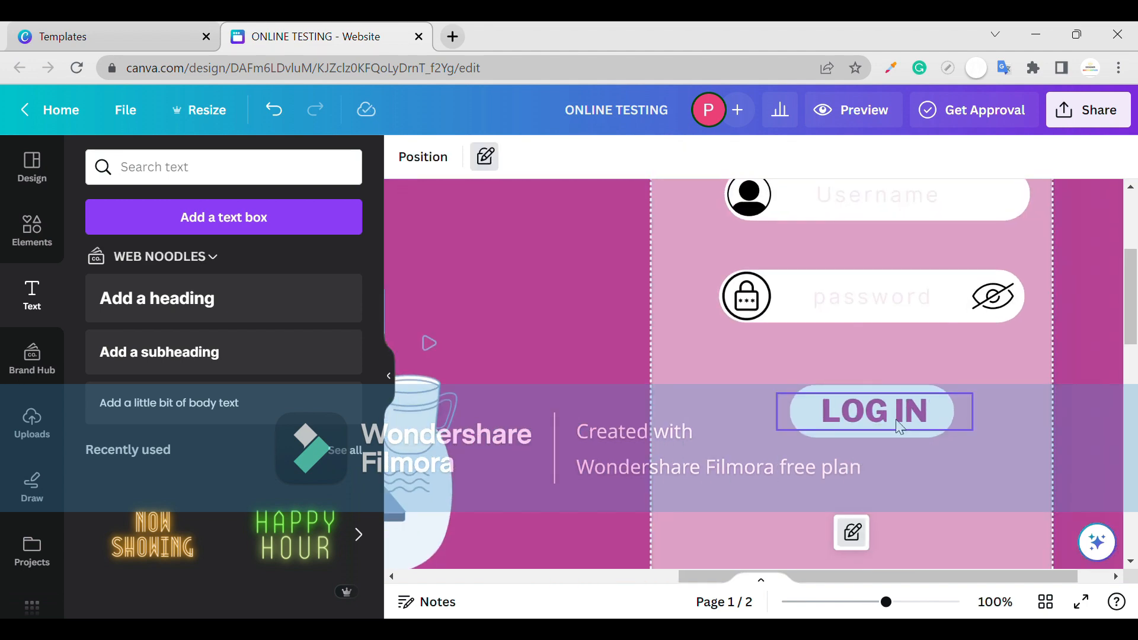
click(900, 428)
drag(901, 428, 908, 409)
Fine-tune the horizontal position of the LOG IN label on its button.
scroll(963, 495, down, 3)
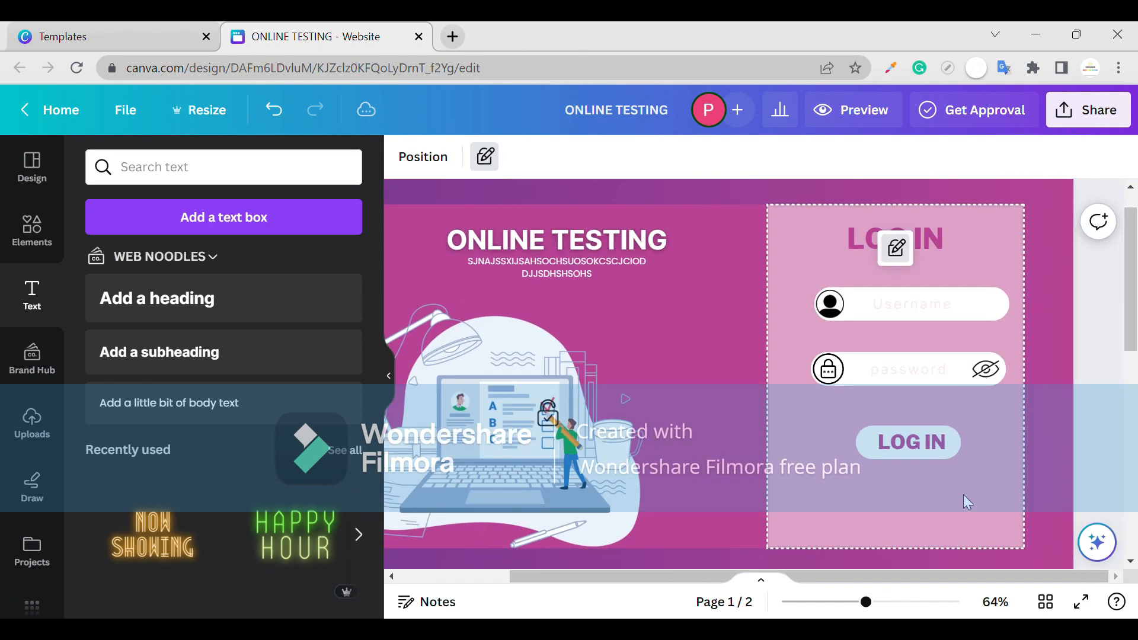
key(Left)
key(Left)
key(Left)
key(Left)
key(Left)
click(928, 450)
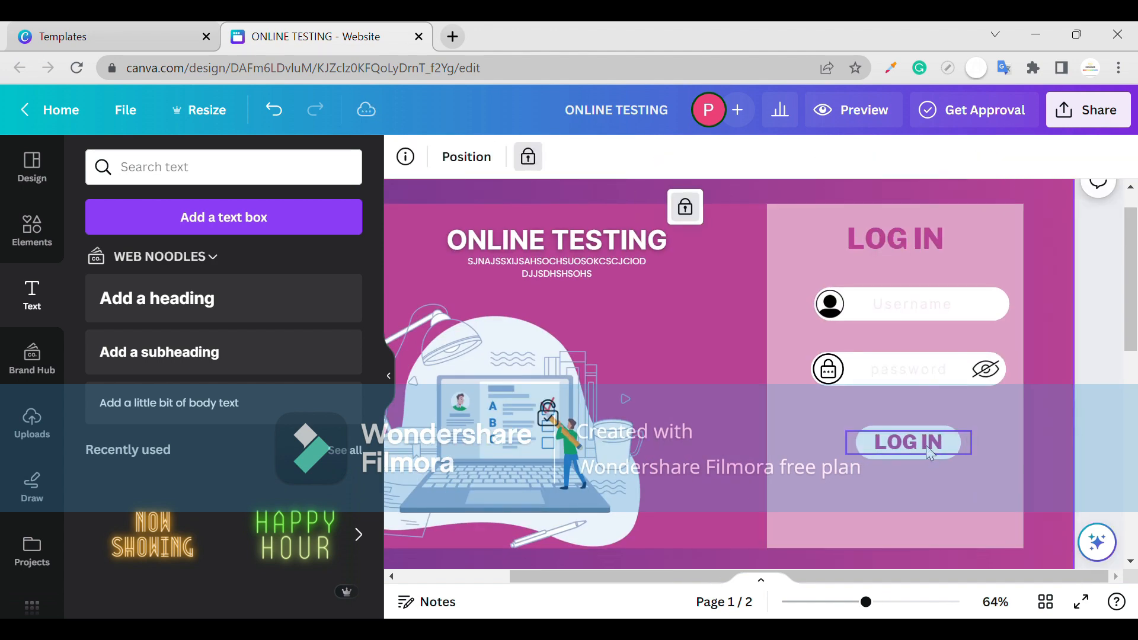
click(929, 453)
click(965, 482)
Search the design elements for "Instagram icon".
scroll(965, 482, down, 1)
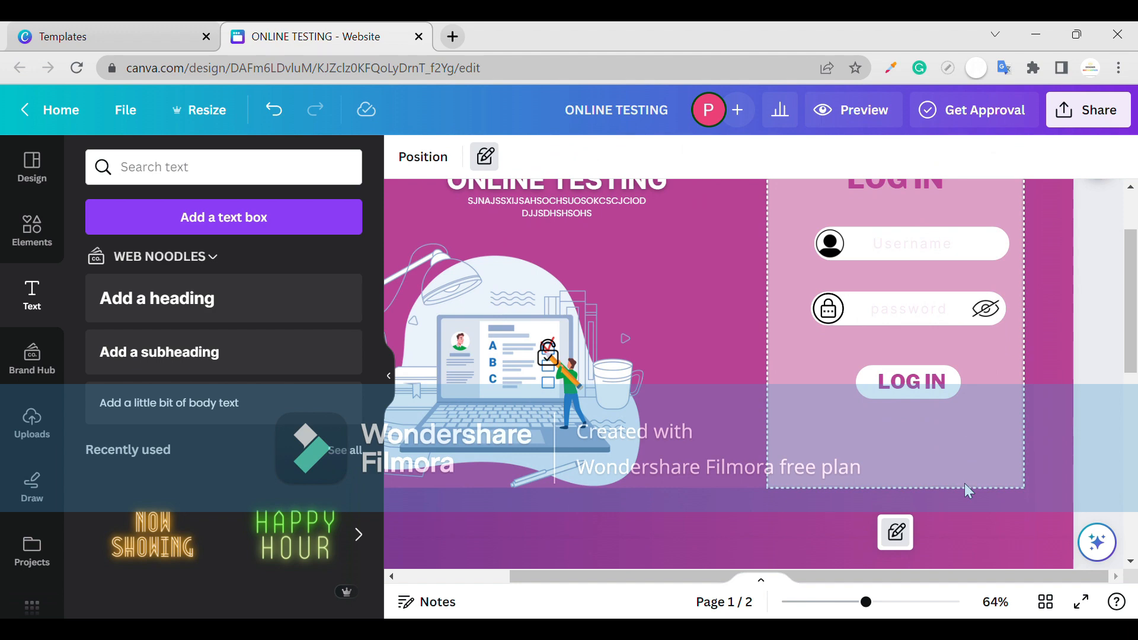
click(50, 243)
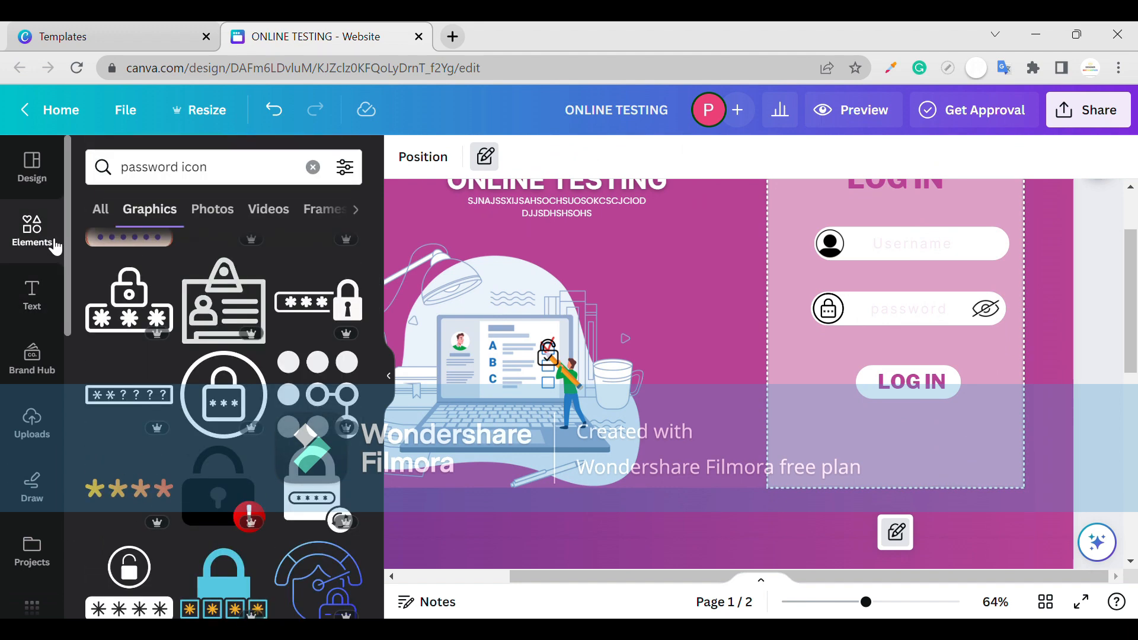
click(311, 172)
click(239, 175)
text(ins)
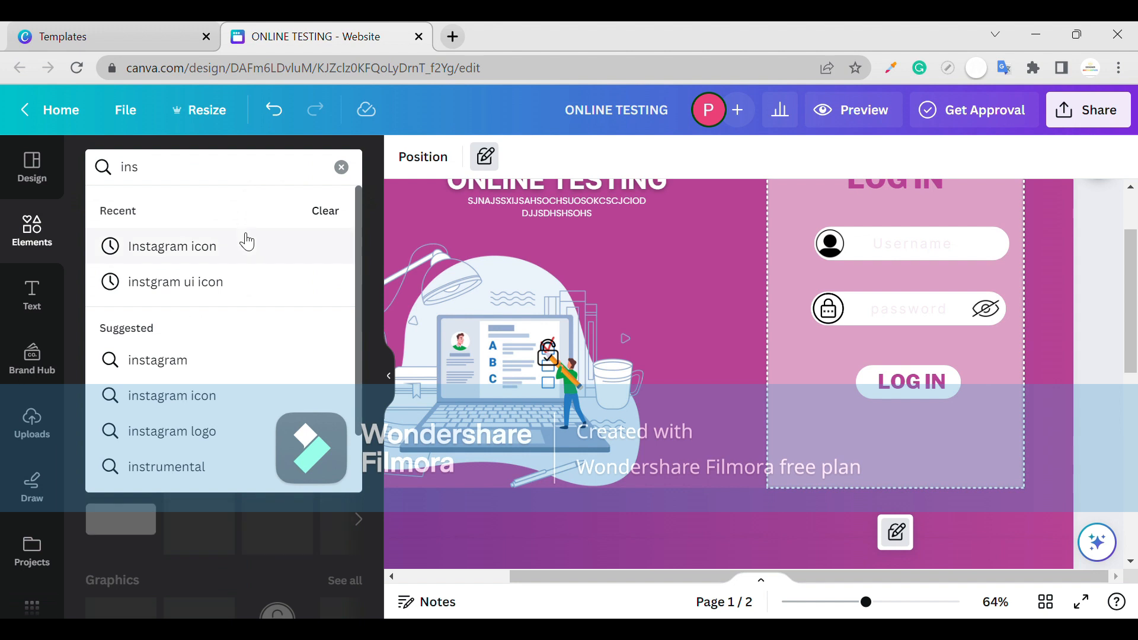
click(247, 242)
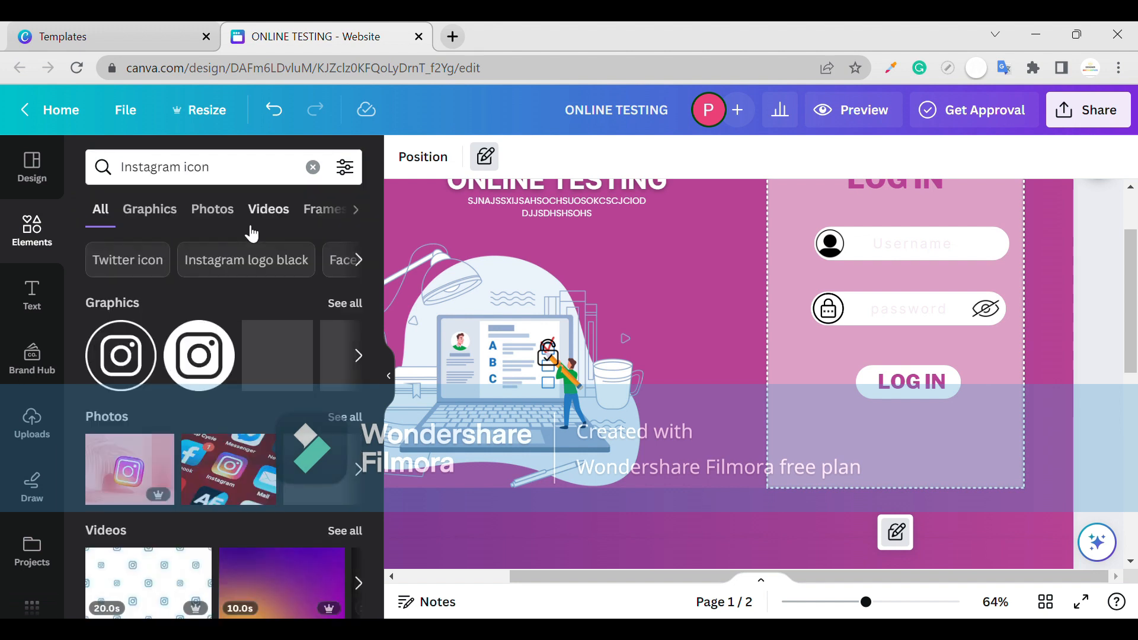
Add the round outlined Instagram icon, shrink it, and place it in the lower-left corner of the LOG IN panel.
drag(115, 368, 803, 468)
click(940, 446)
drag(860, 408, 812, 456)
drag(808, 481, 808, 484)
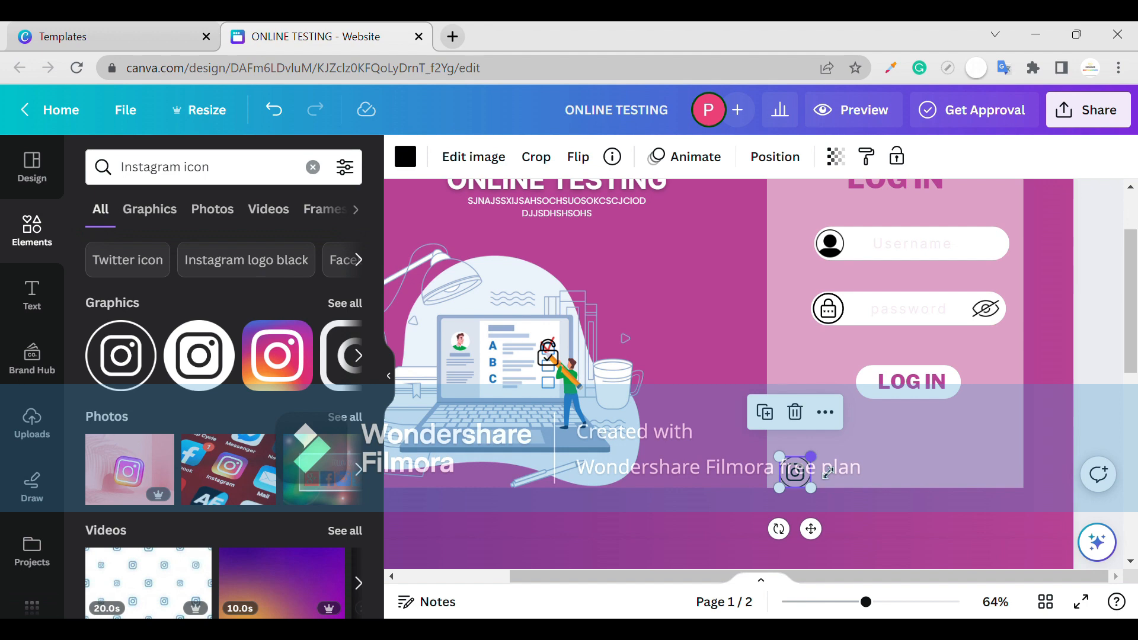
scroll(812, 477, up, 5)
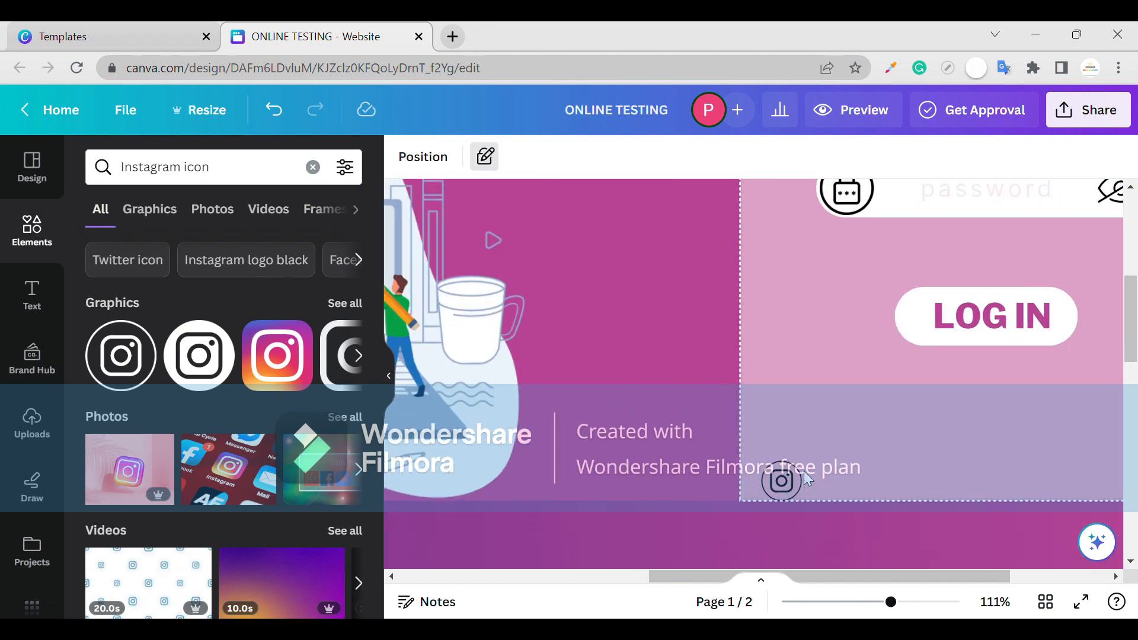
drag(785, 476, 776, 475)
click(840, 467)
click(776, 472)
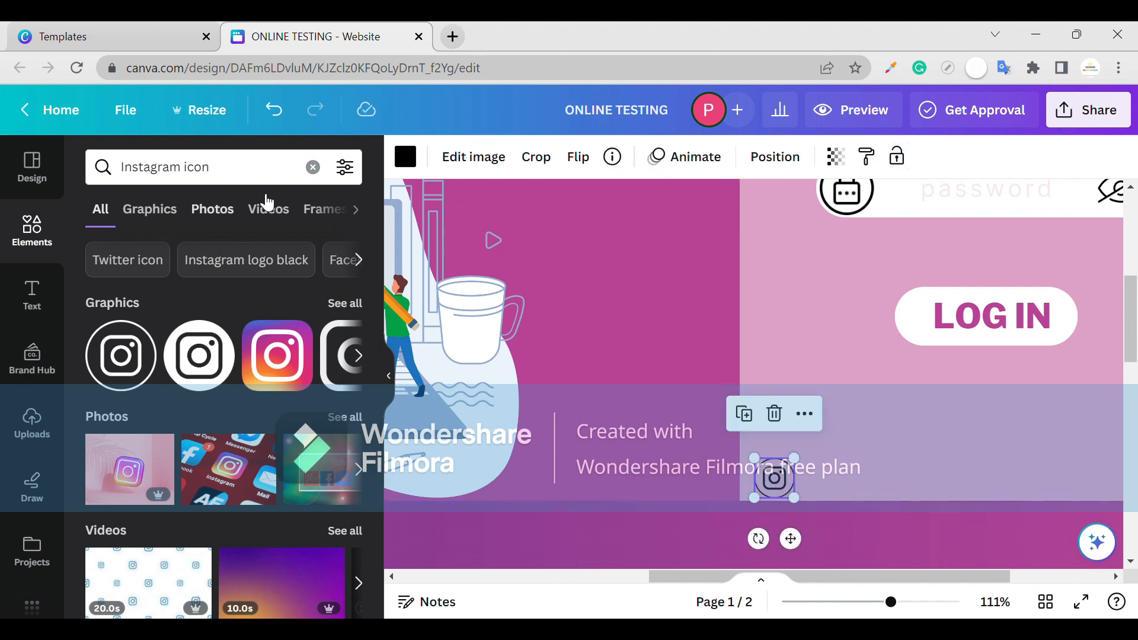
Search the elements for "facebook icon" and add the round outlined Facebook icon to the page.
click(313, 167)
text(fa)
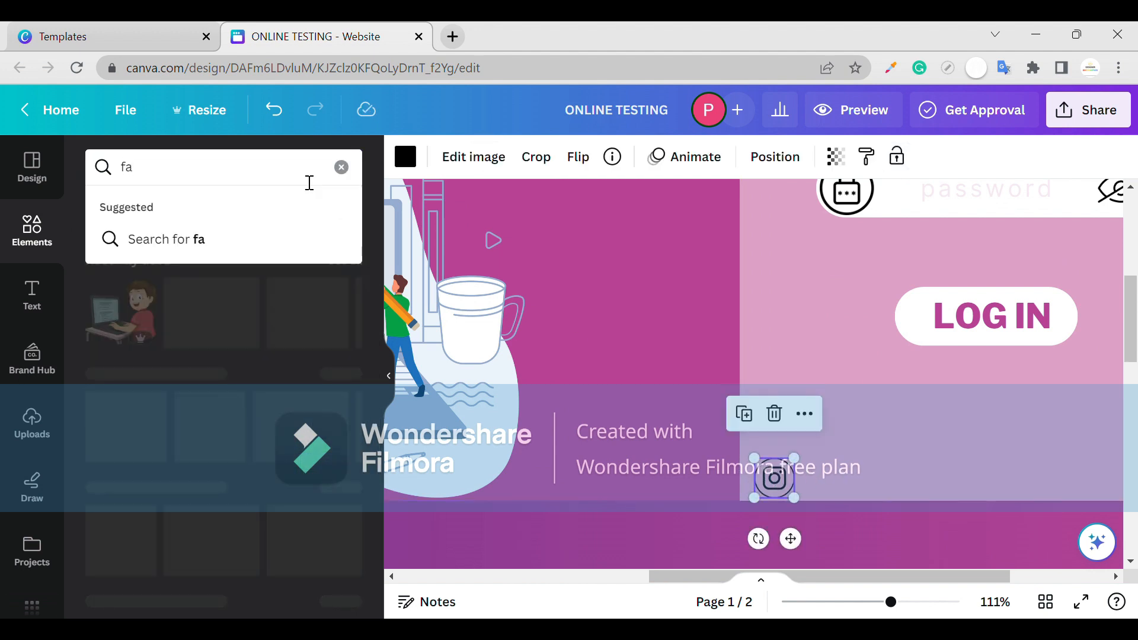
click(231, 268)
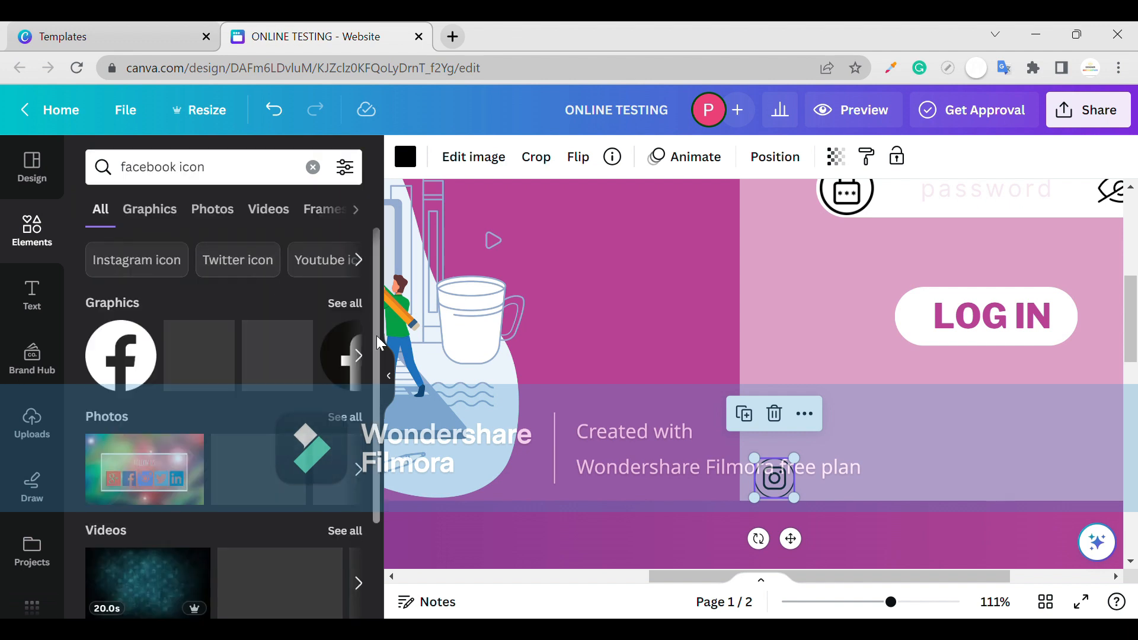
drag(199, 356, 935, 432)
scroll(900, 434, down, 3)
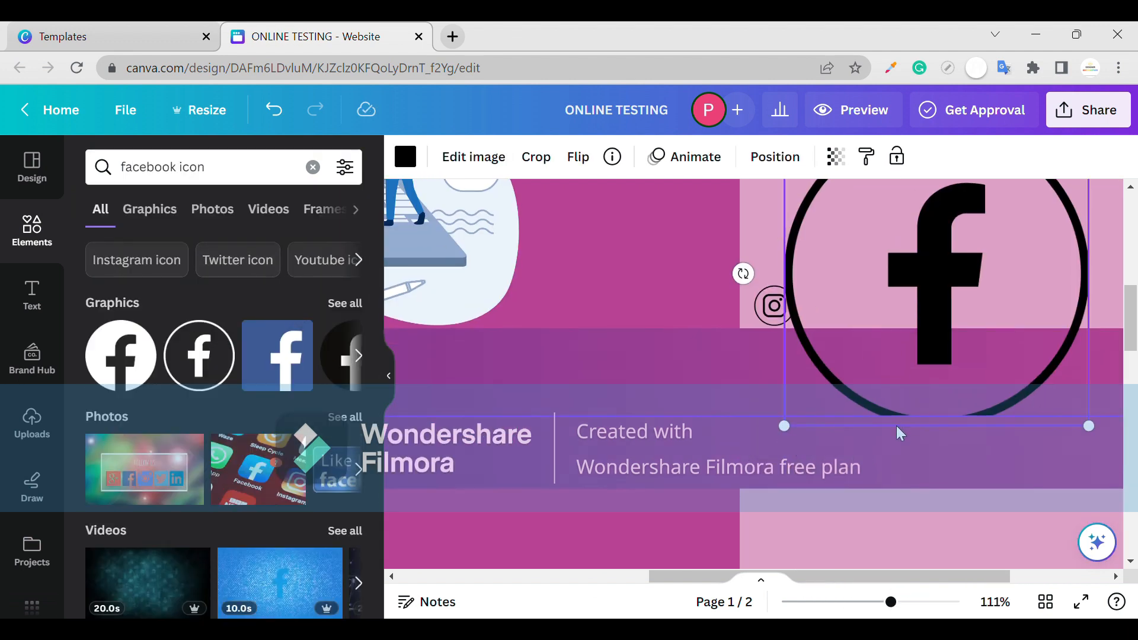
Shrink the Facebook icon to the Instagram icon's size and place it directly to the right of that icon.
scroll(897, 427, up, 1)
drag(783, 445, 813, 337)
click(968, 256)
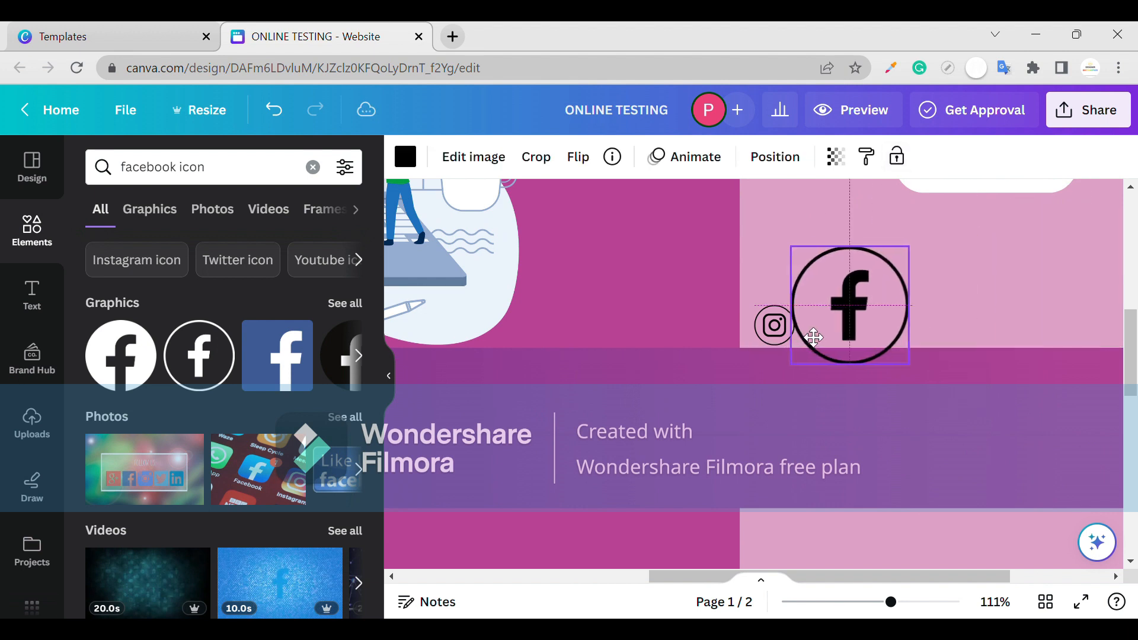
drag(909, 246, 841, 305)
mouse_move(795, 353)
mouse_down()
mouse_move(814, 336)
mouse_move(816, 349)
mouse_up()
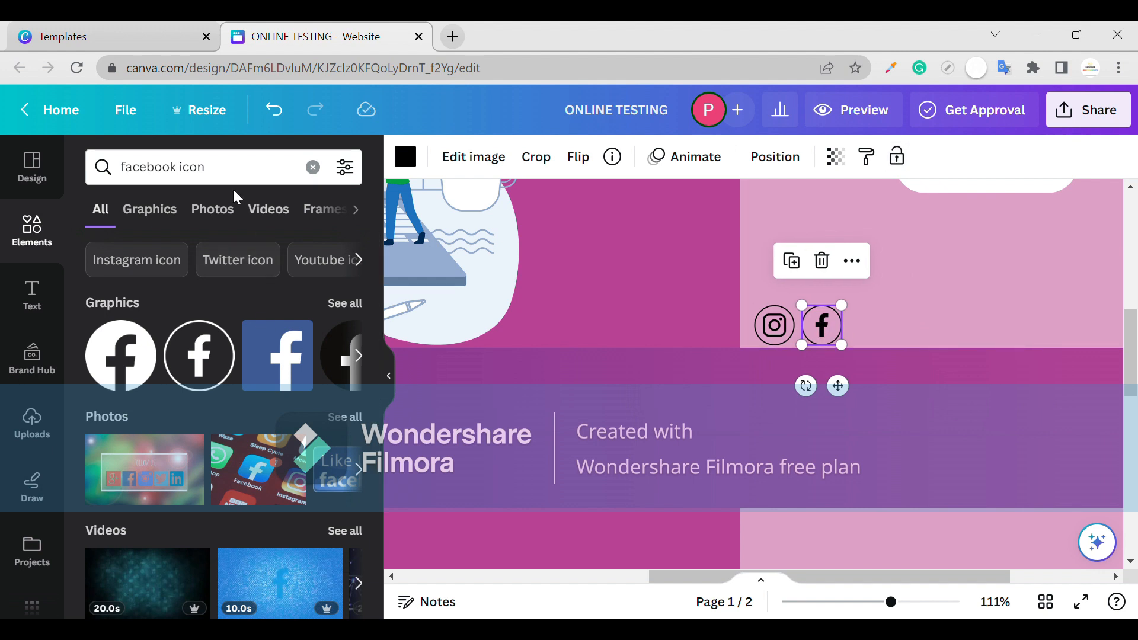
Search the elements for "twitter" and add the round outlined Twitter icon to the page.
click(291, 172)
text(tw)
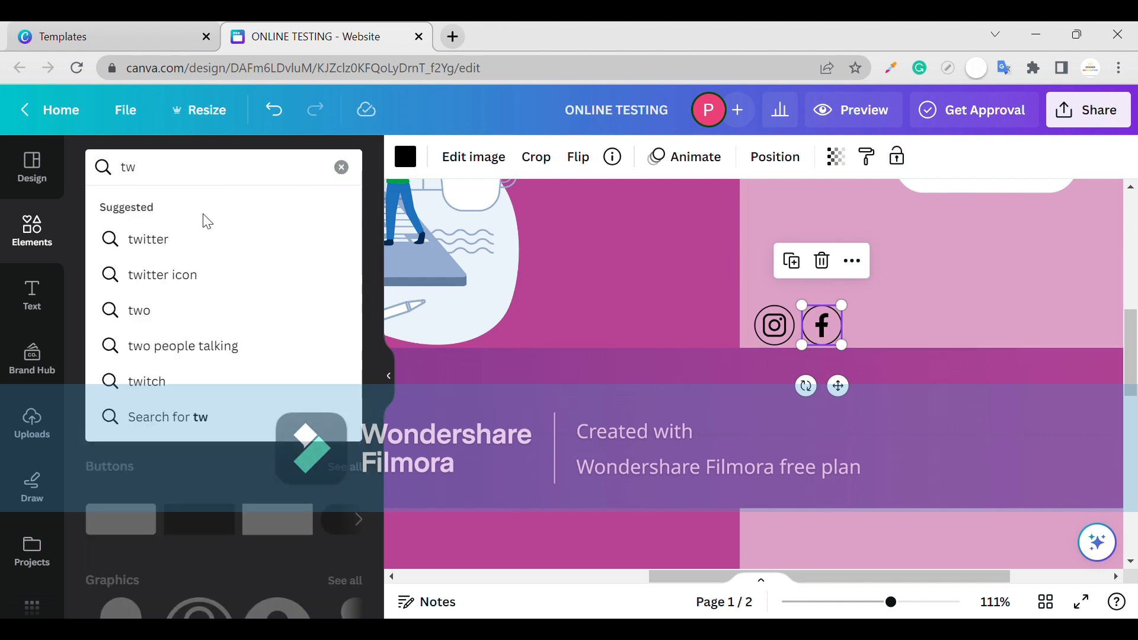
click(190, 232)
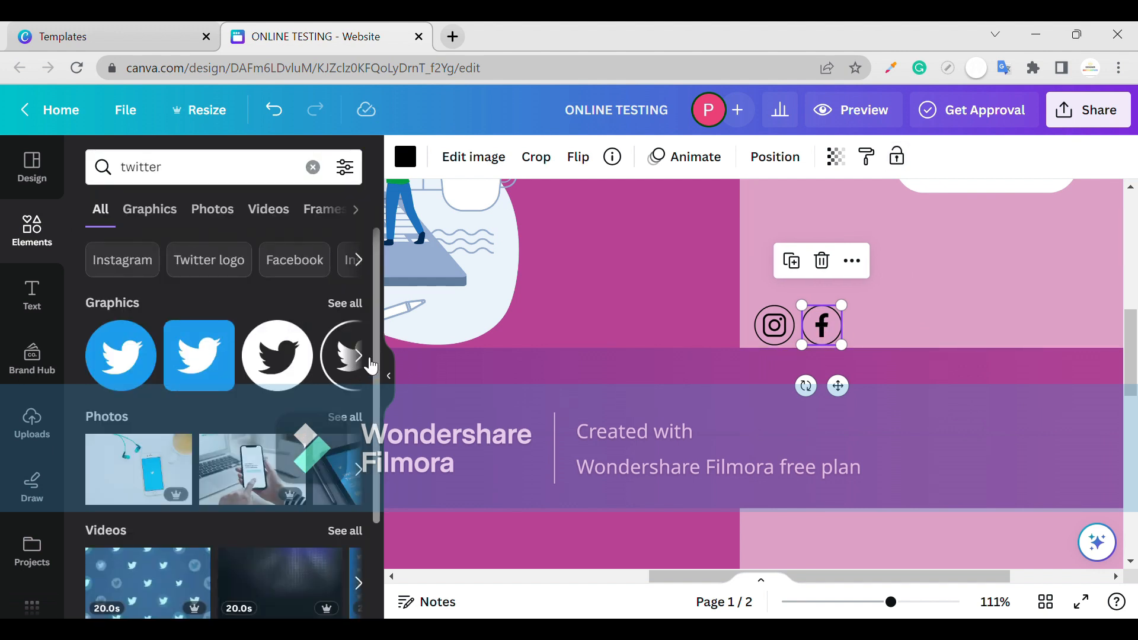
click(169, 364)
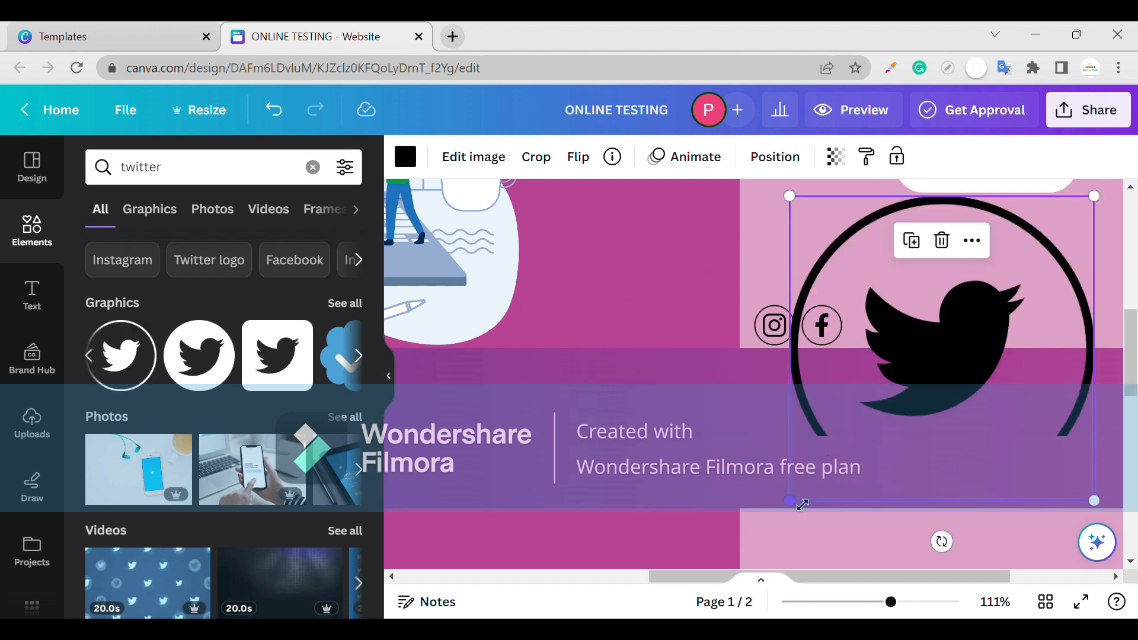
Shrink the Twitter icon to match the other social icons and place it in line beside the Facebook icon.
drag(802, 504, 957, 349)
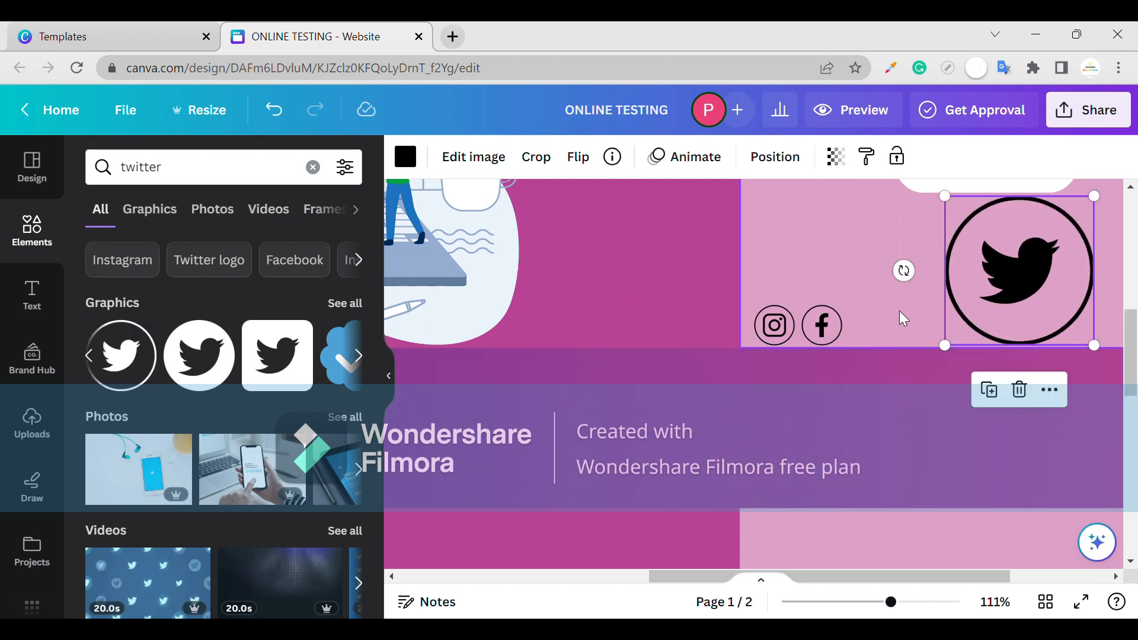
click(898, 311)
drag(947, 276, 877, 287)
drag(1025, 204, 889, 326)
click(911, 331)
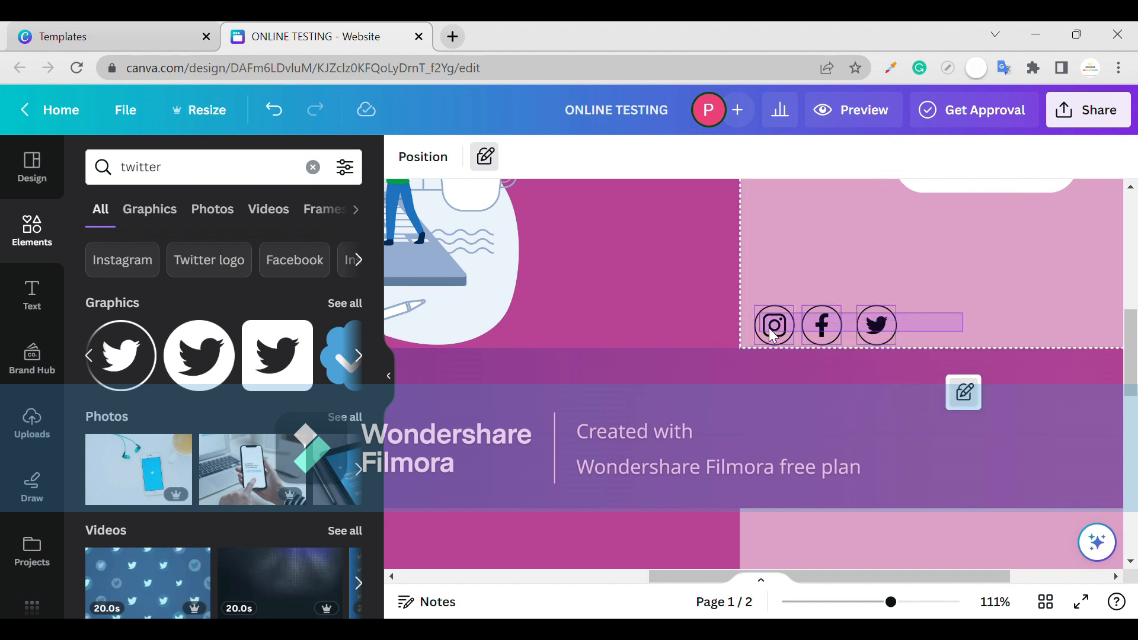
Move the three social icons together slightly within the lower-left corner of the LOG IN panel.
drag(770, 329, 794, 343)
drag(940, 315, 801, 334)
scroll(955, 321, right, 1)
scroll(955, 321, down, 5)
scroll(1012, 336, up, 2)
Delete the unfinished second page of the website design.
click(1005, 345)
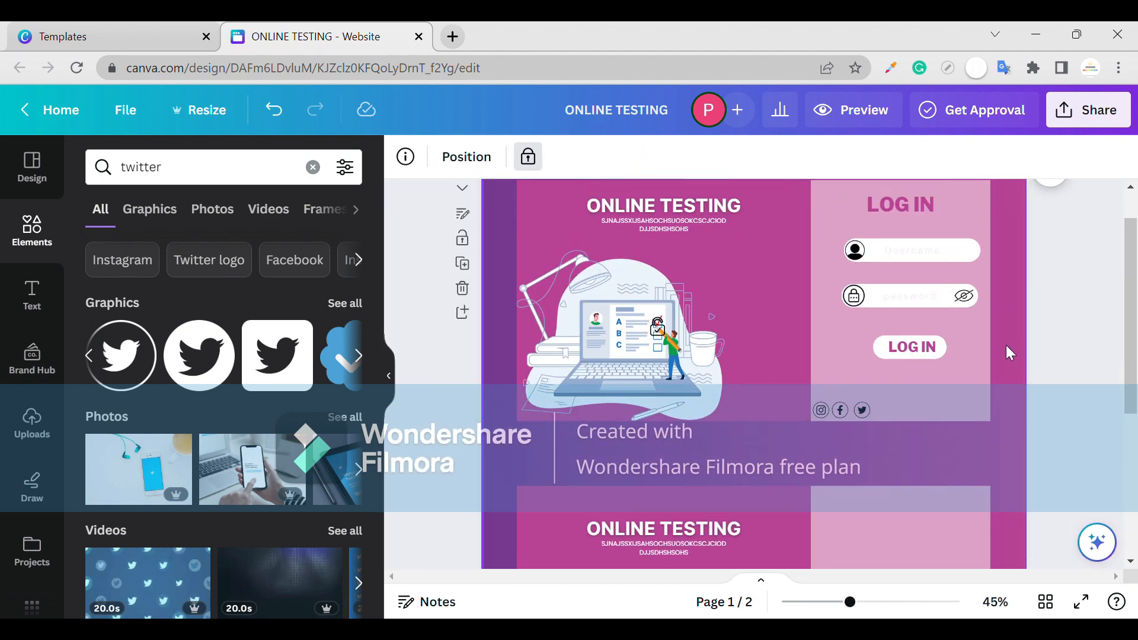
scroll(506, 409, down, 4)
click(949, 373)
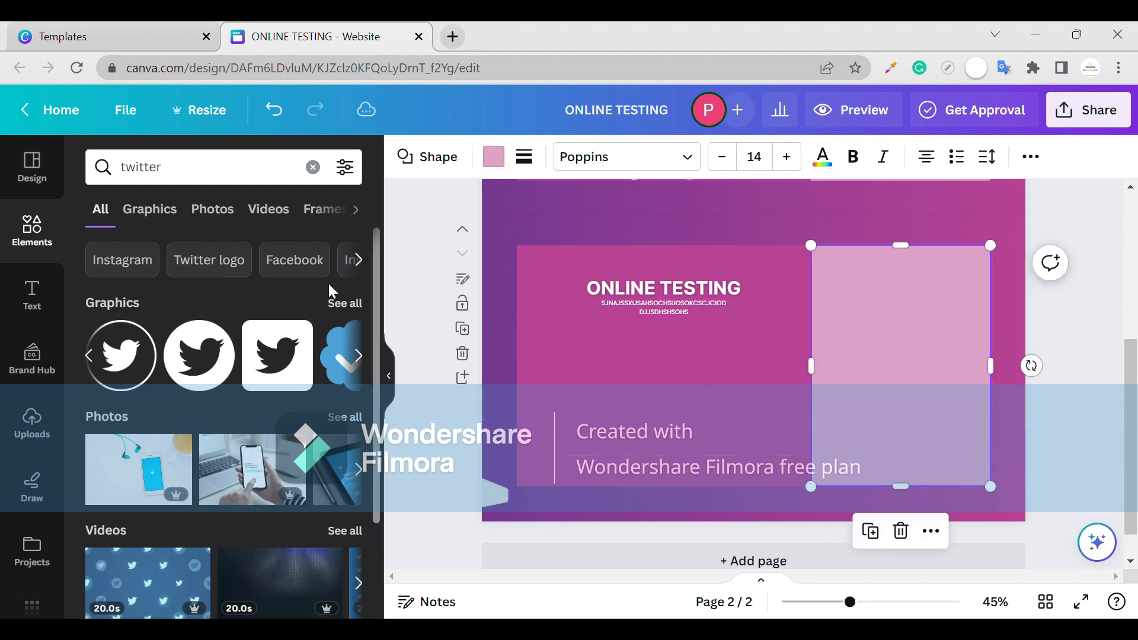
click(462, 354)
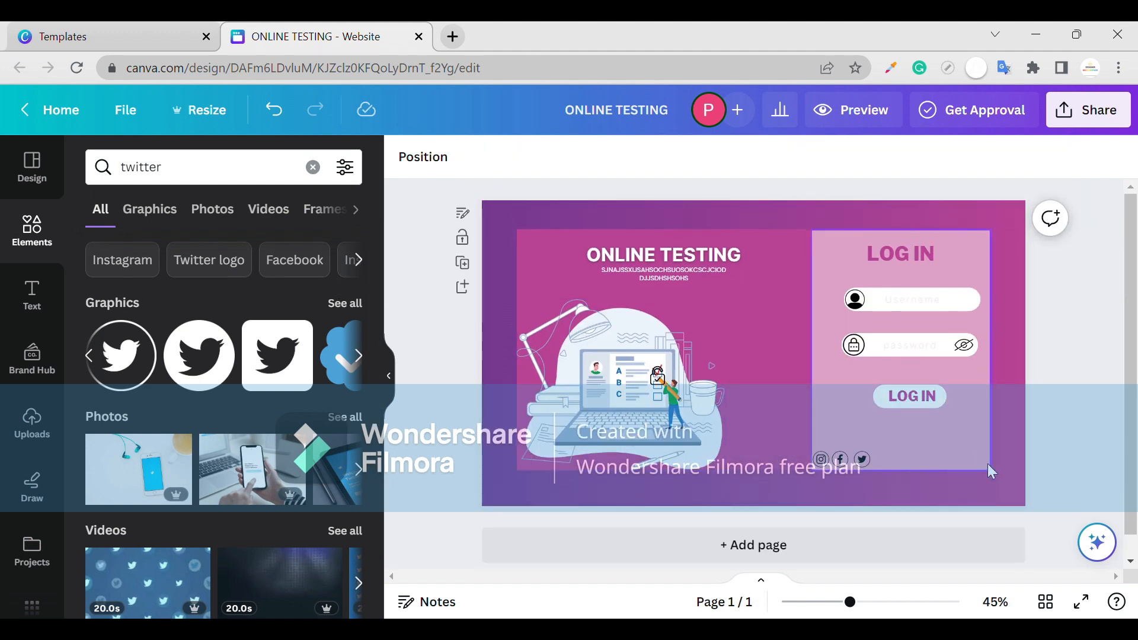
Scale the three social icons down together and move them to the lower-right corner of the LOG IN panel.
click(863, 460)
drag(863, 460, 860, 467)
click(898, 466)
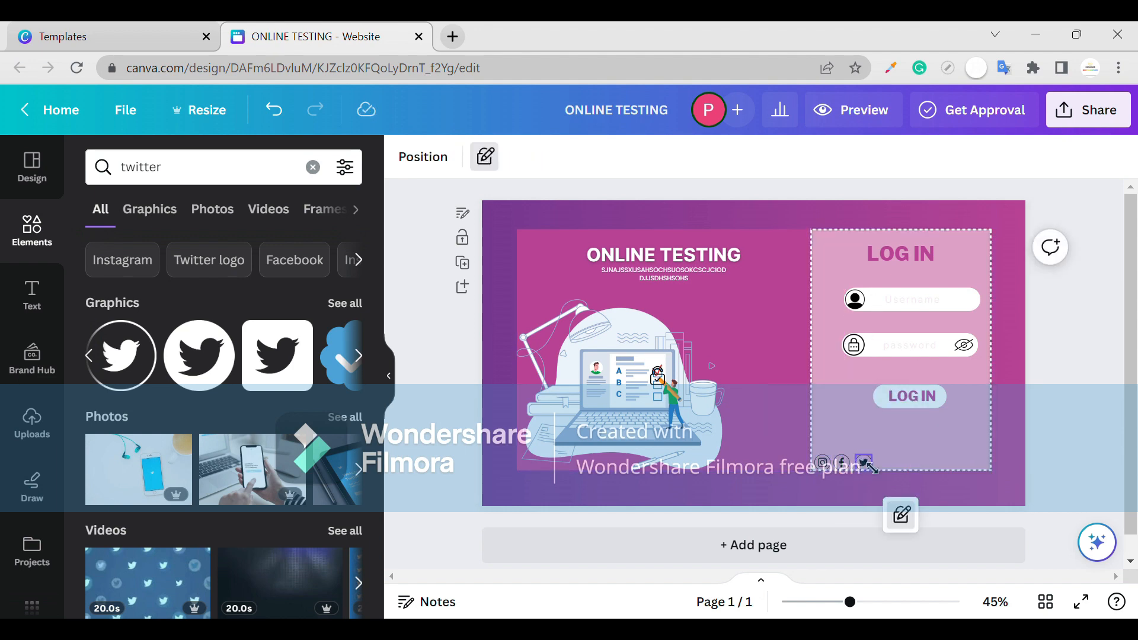
click(866, 464)
scroll(866, 464, up, 4)
drag(765, 471, 764, 471)
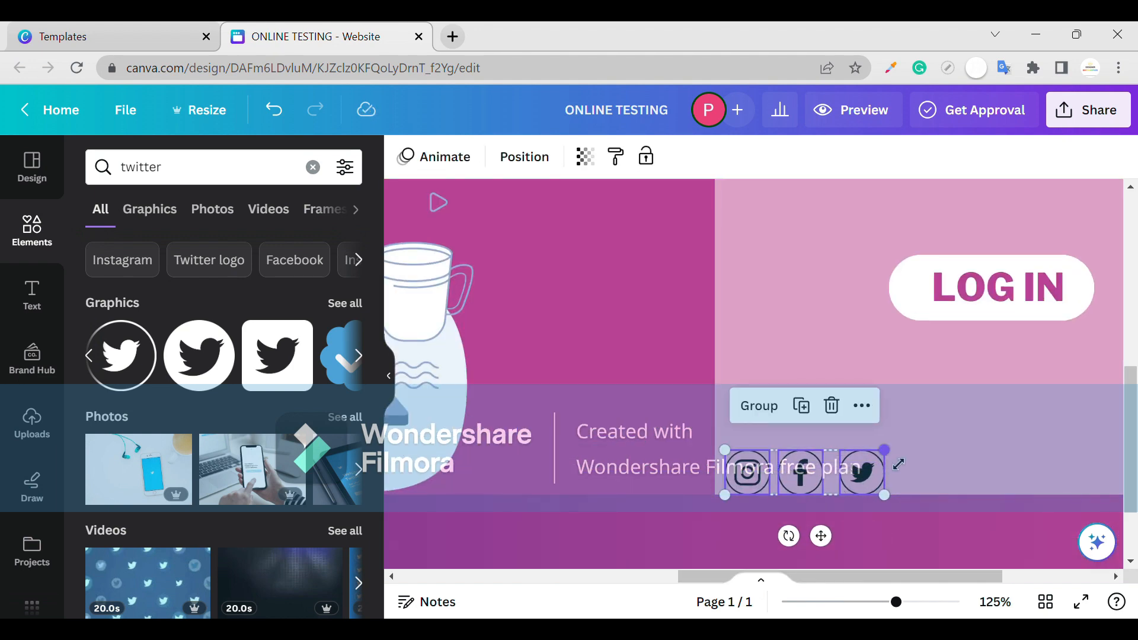
drag(884, 450, 1007, 490)
click(999, 477)
click(982, 488)
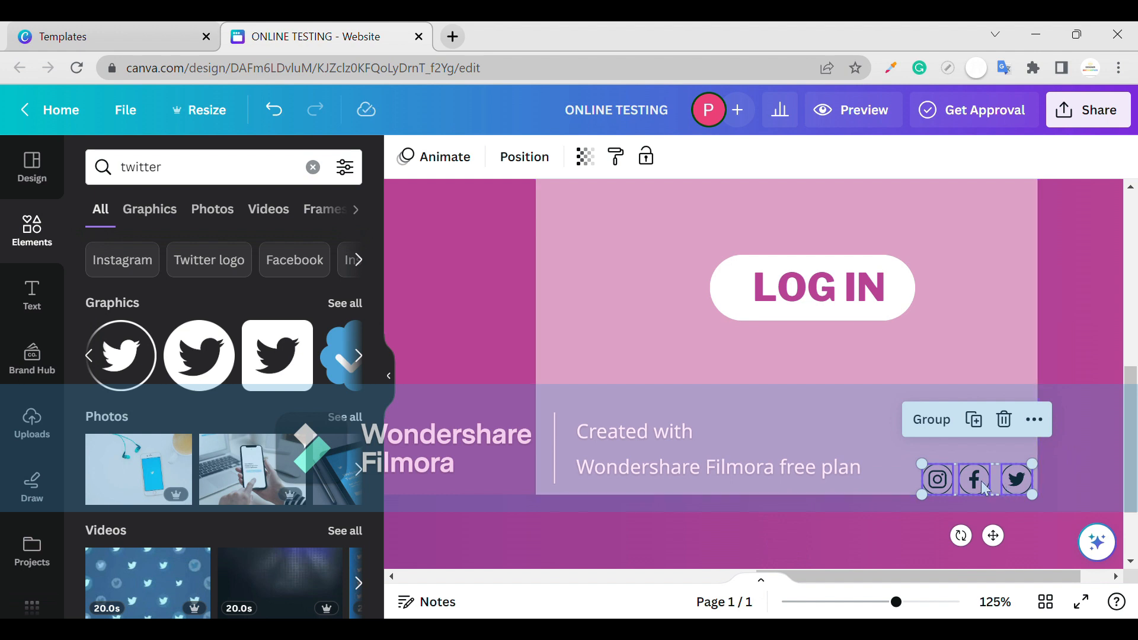
Nudge the three social icons slightly right and up in the panel's lower-right corner.
key(Right)
key(Right)
key(Right)
key(Up)
key(Up)
key(Up)
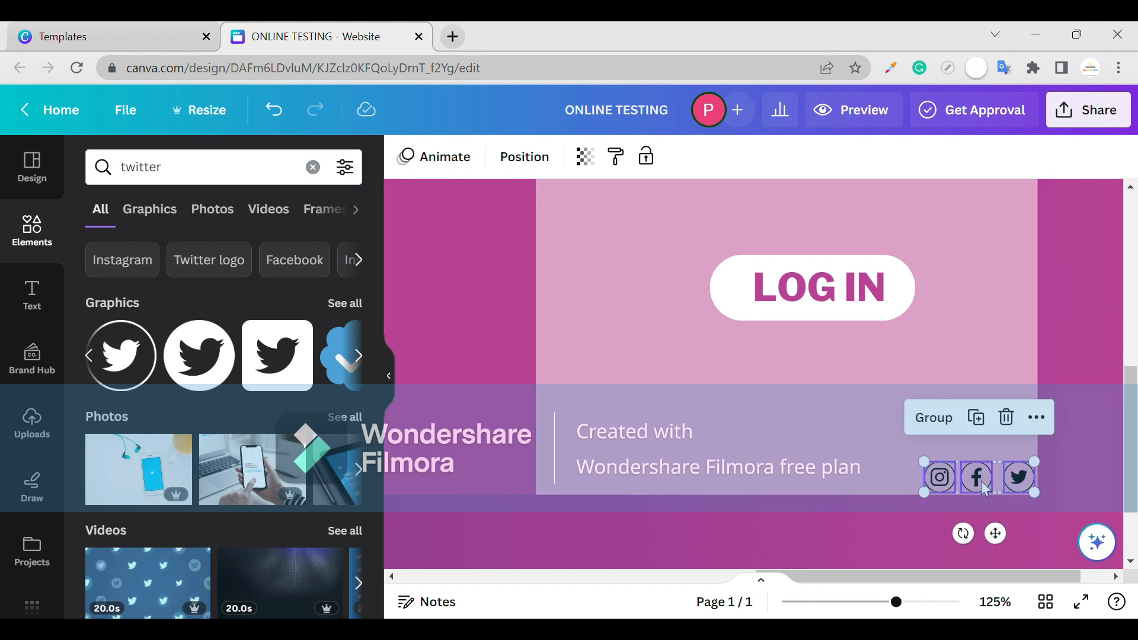
Nudge the Facebook icon right so it sits evenly between the Instagram and Twitter icons.
click(940, 447)
click(981, 466)
key(Right)
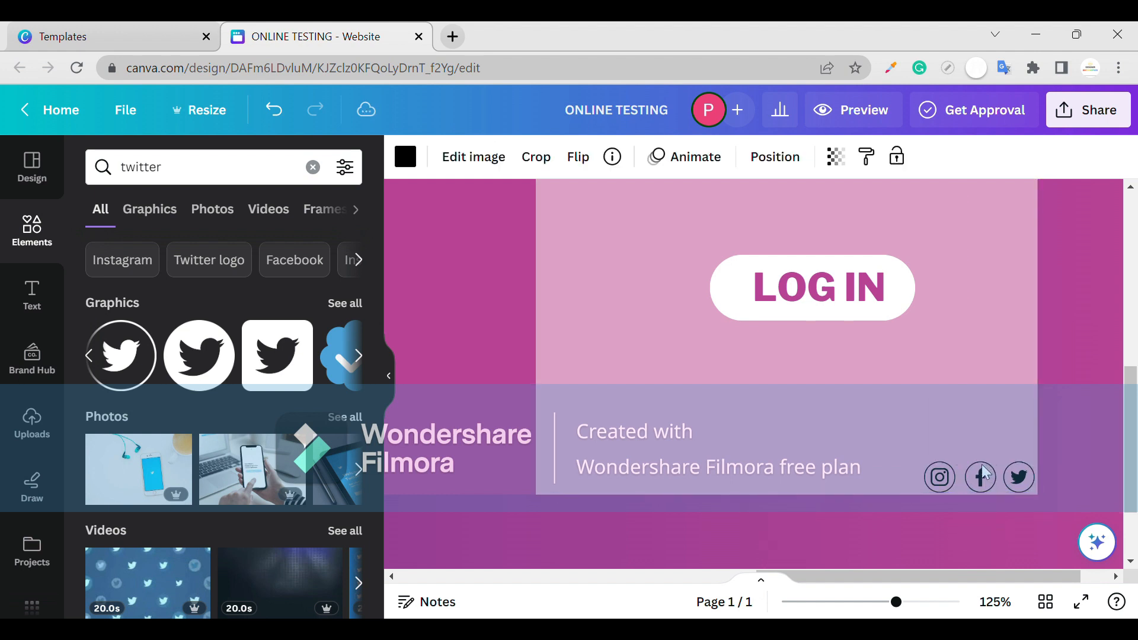
click(969, 472)
scroll(969, 472, down, 3)
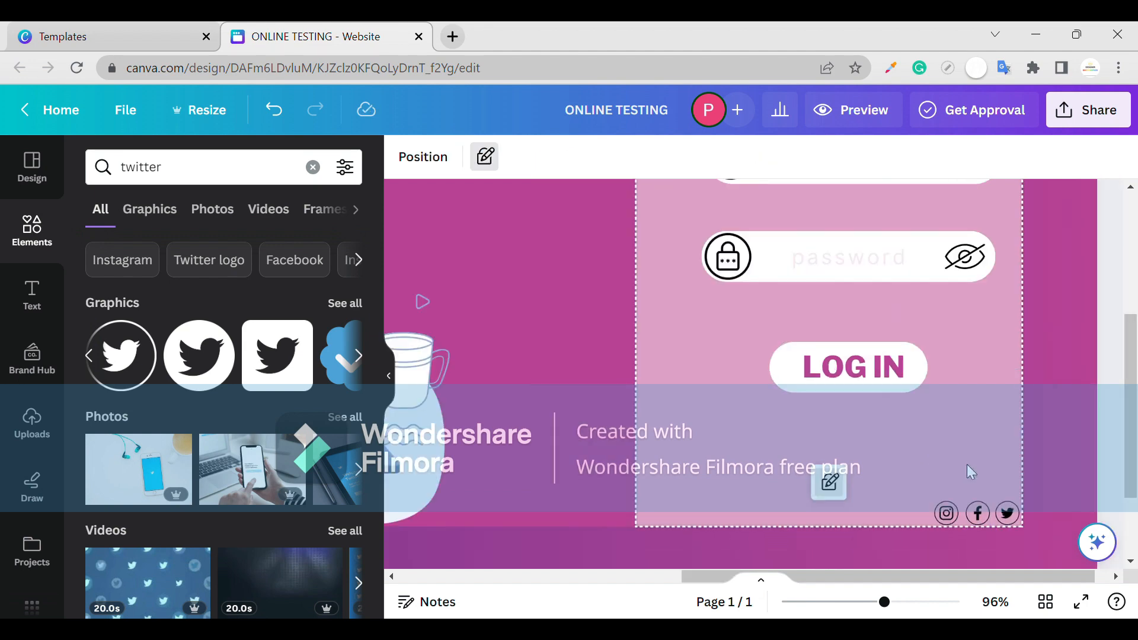
scroll(967, 464, down, 5)
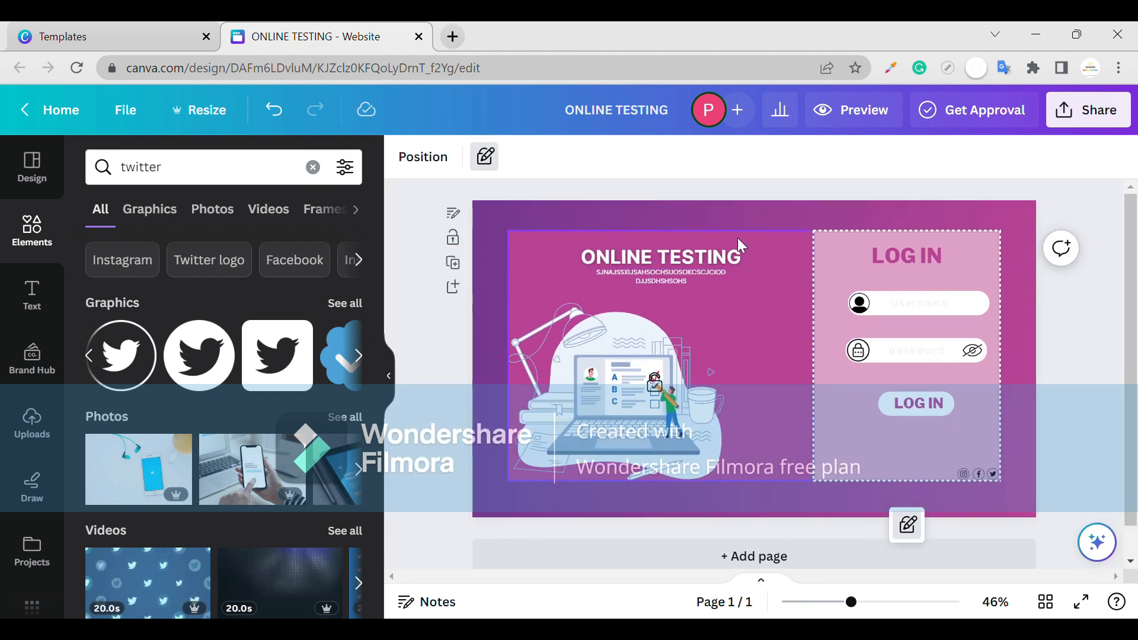
click(933, 261)
click(1070, 316)
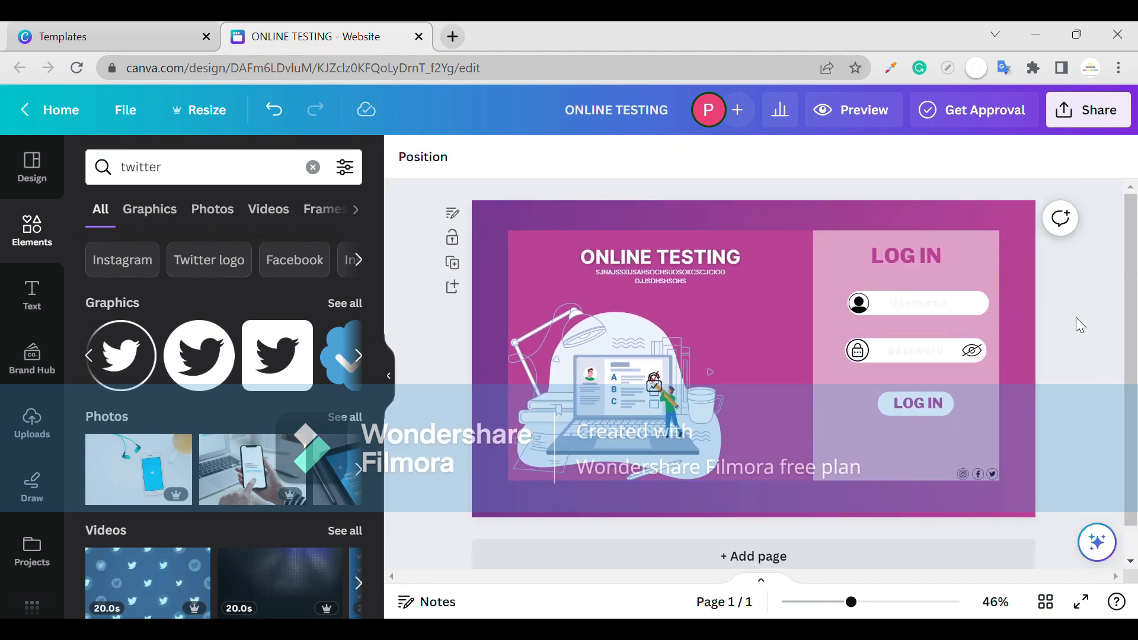
Open the website preview and examine the whole page layout in the desktop view.
click(862, 118)
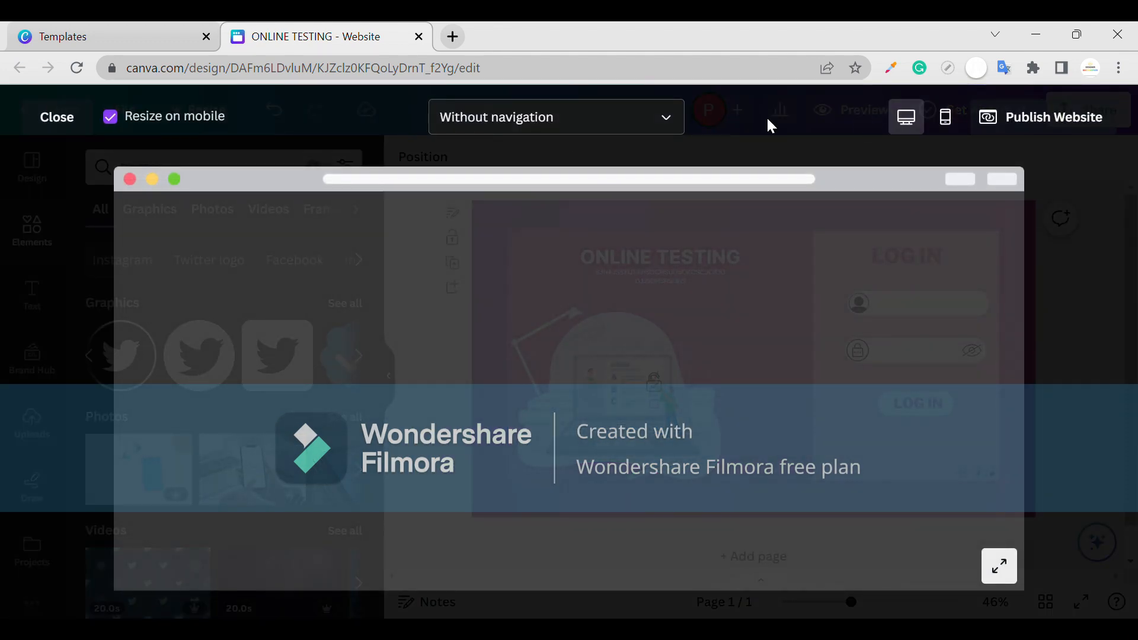
click(578, 131)
click(610, 111)
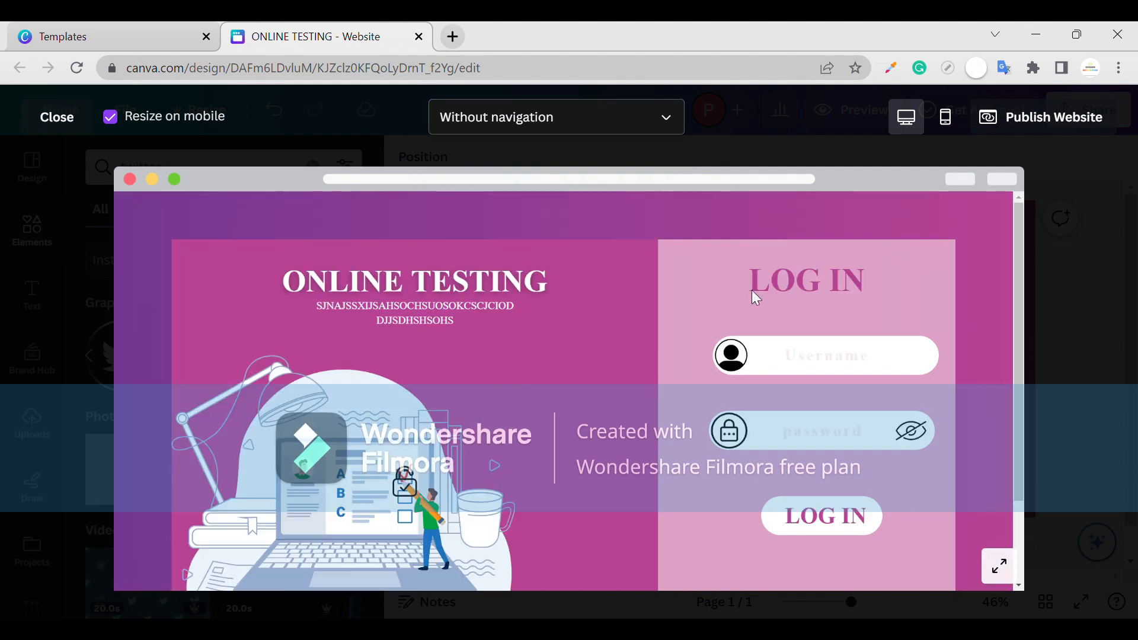
scroll(799, 386, down, 2)
scroll(824, 450, up, 2)
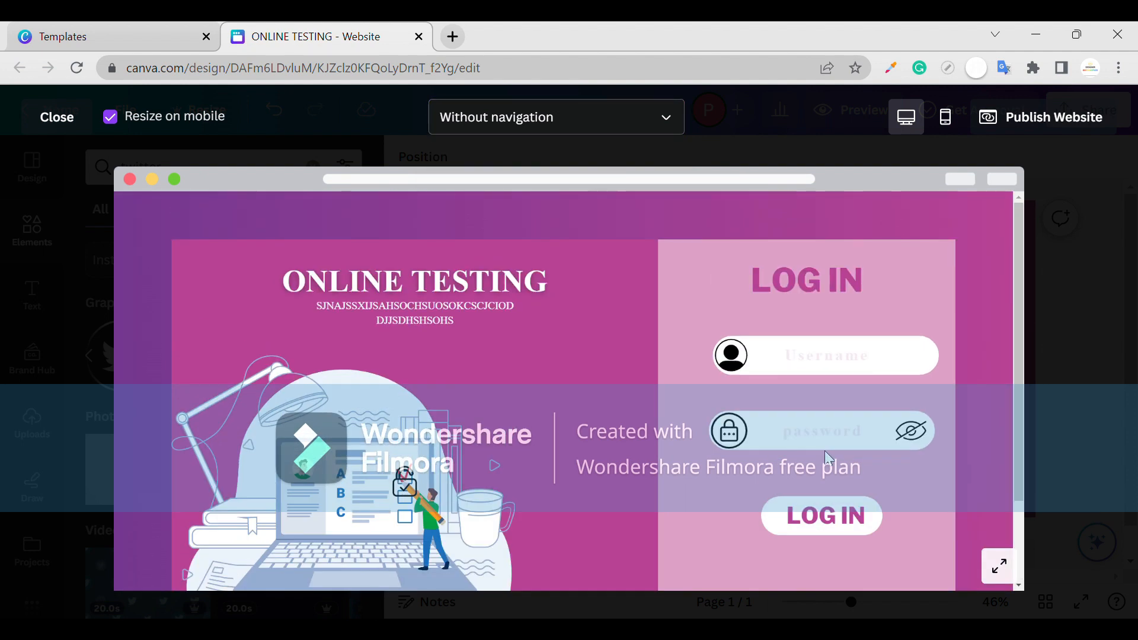
scroll(824, 450, down, 1)
scroll(827, 456, up, 1)
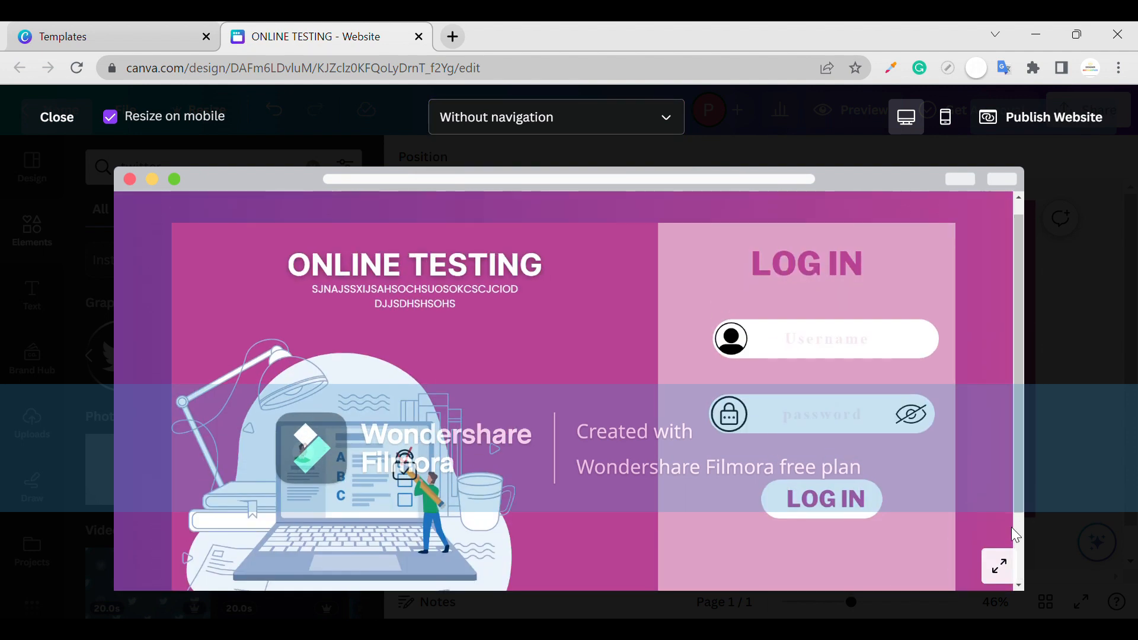
scroll(1011, 527, down, 2)
scroll(867, 419, up, 2)
Set the website preview to With navigation and look through the page.
click(555, 131)
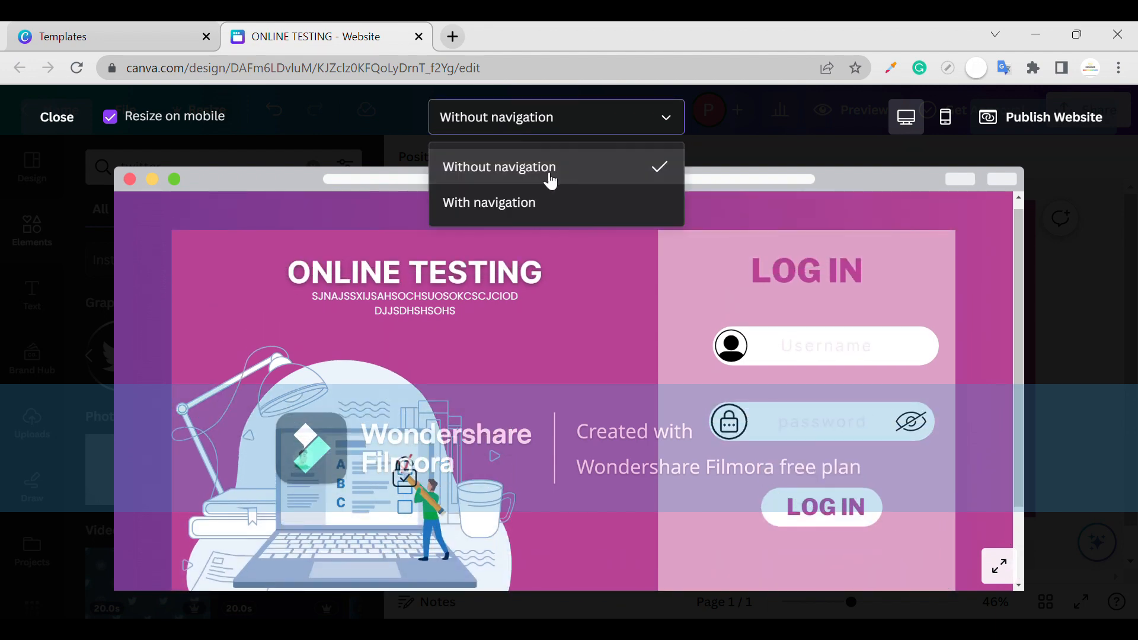
click(551, 202)
scroll(799, 380, down, 1)
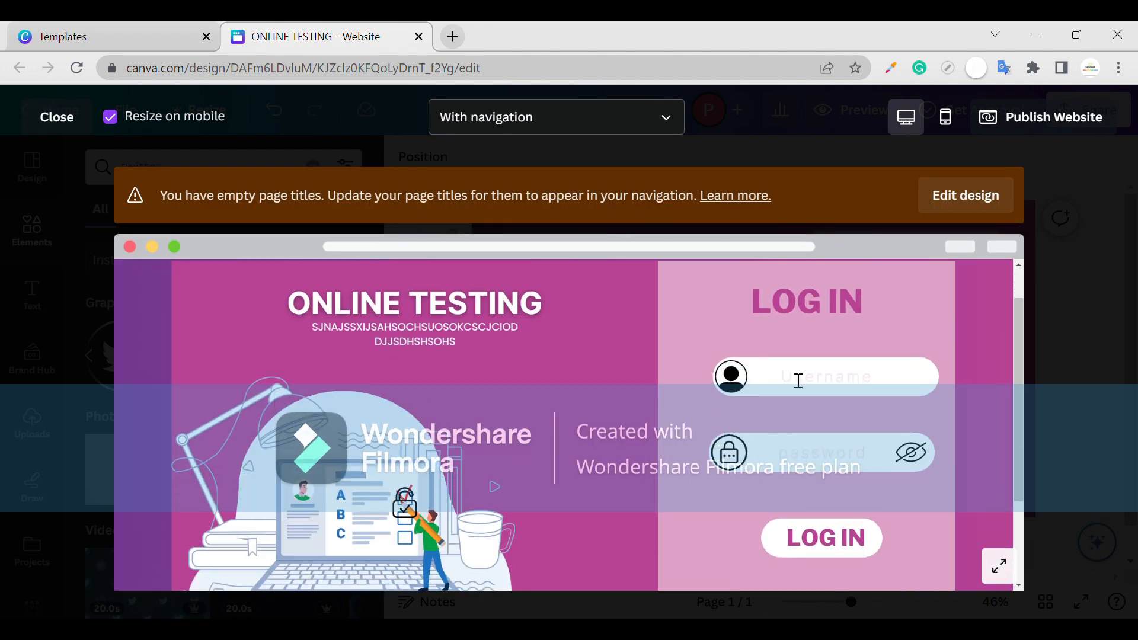
scroll(799, 380, down, 3)
scroll(440, 382, up, 4)
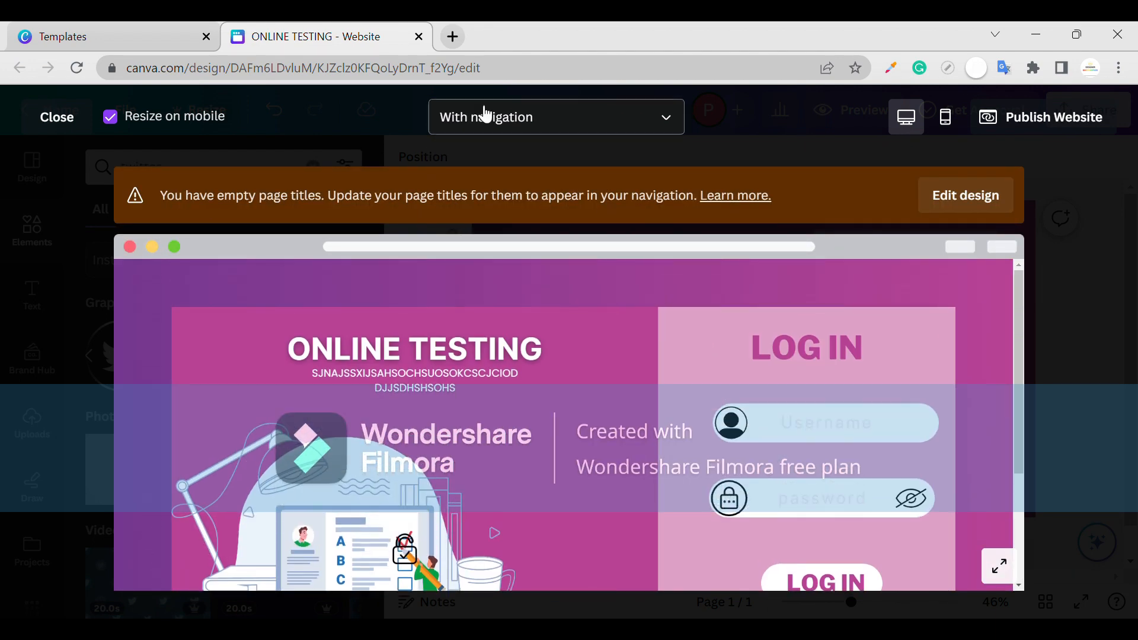
Switch the Resize on mobile option off and on again, and close the website preview.
click(199, 115)
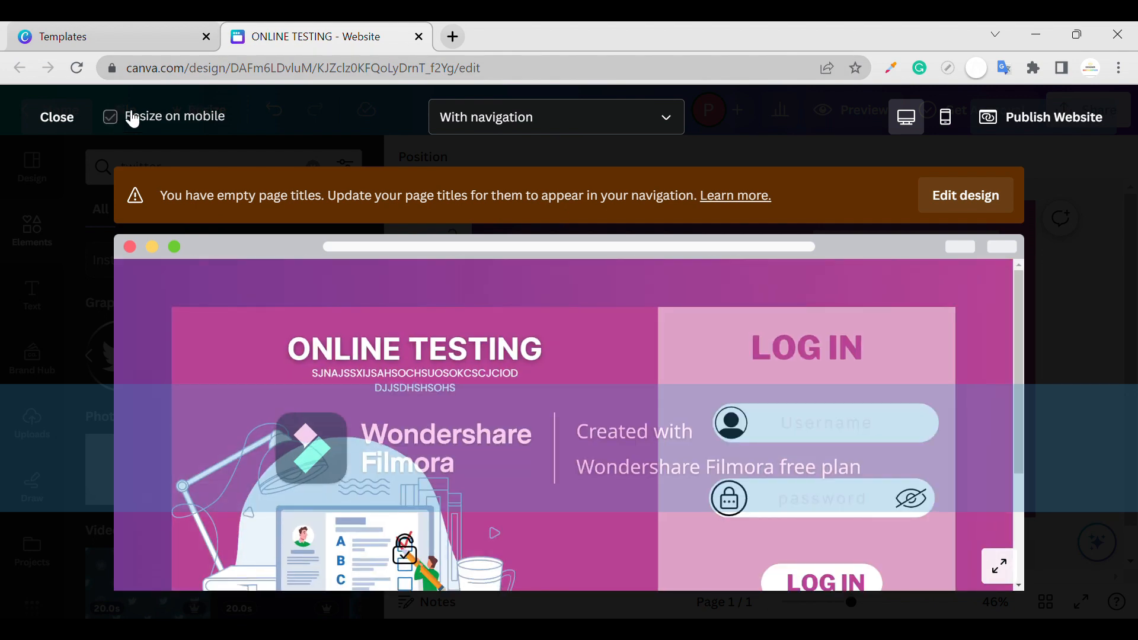
click(133, 118)
click(59, 115)
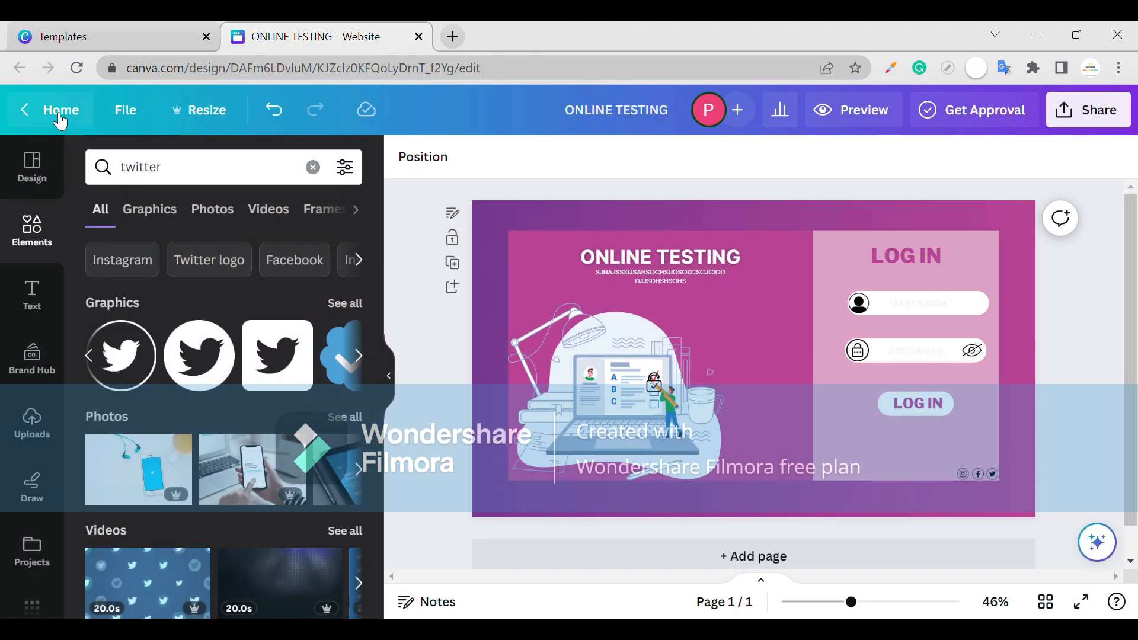